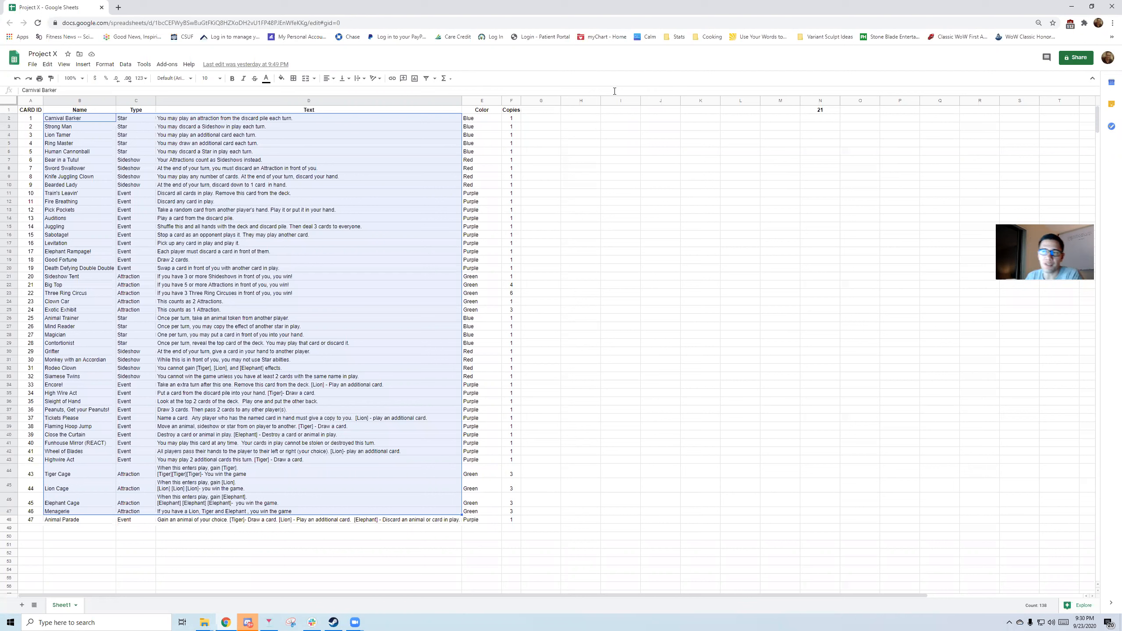
{"action": "left_click", "coordinate": [243, 211]}
{"action": "left_click", "coordinate": [200, 244]}
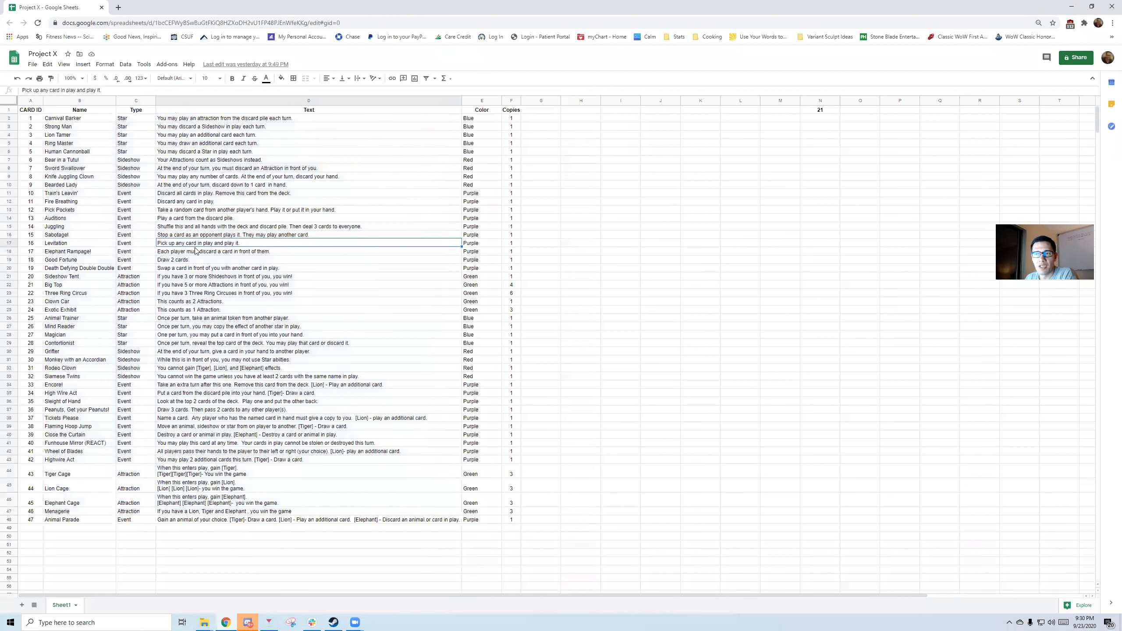
{"action": "left_click", "coordinate": [198, 337]}
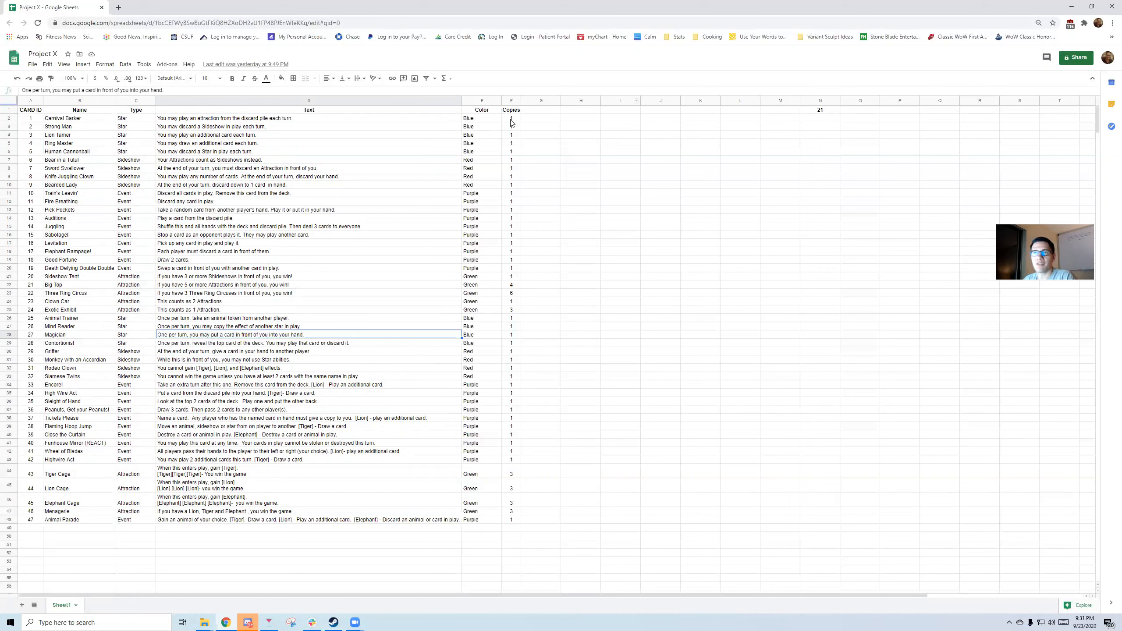
Switch to the Project X project in Cocktail and open its Card Frame layout
{"action": "left_click", "coordinate": [1071, 6]}
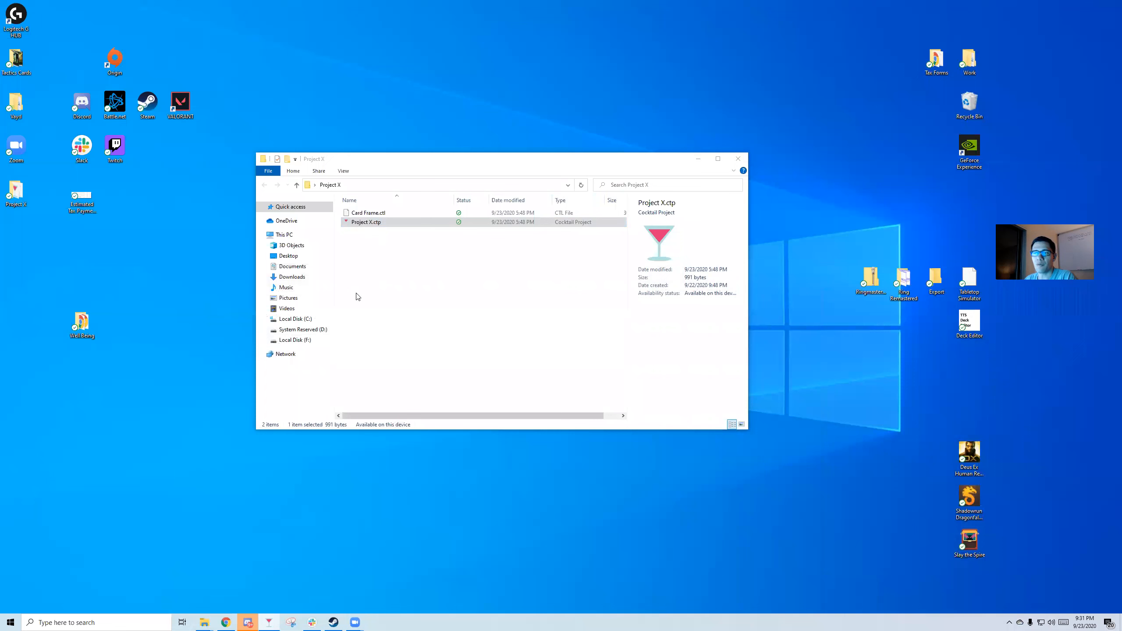
{"action": "left_click", "coordinate": [367, 224]}
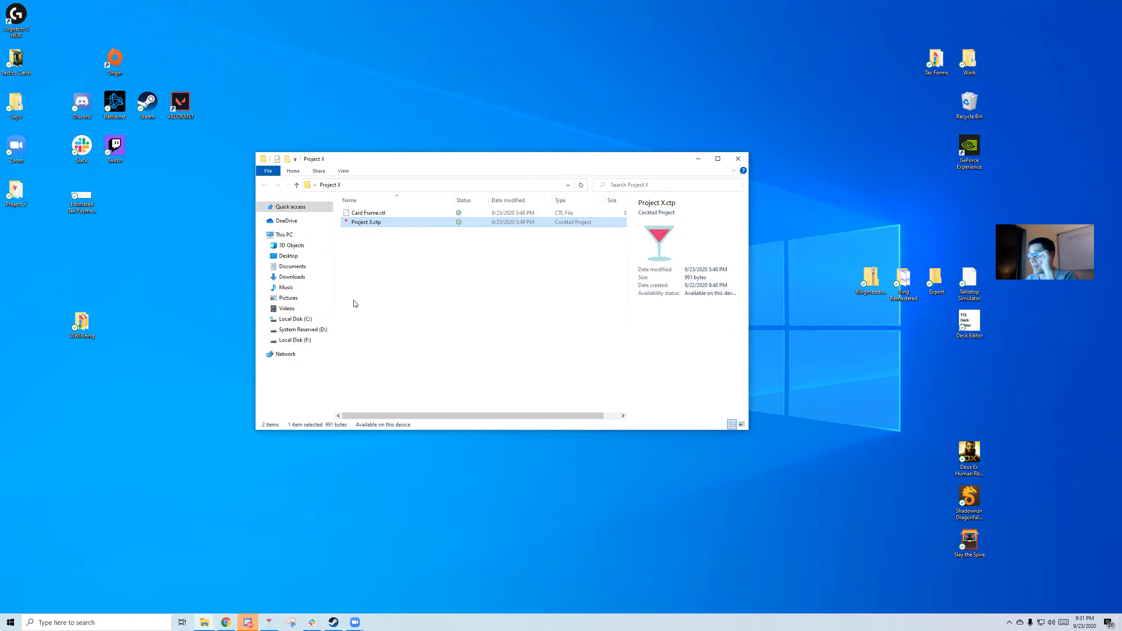
{"action": "left_click", "coordinate": [713, 53]}
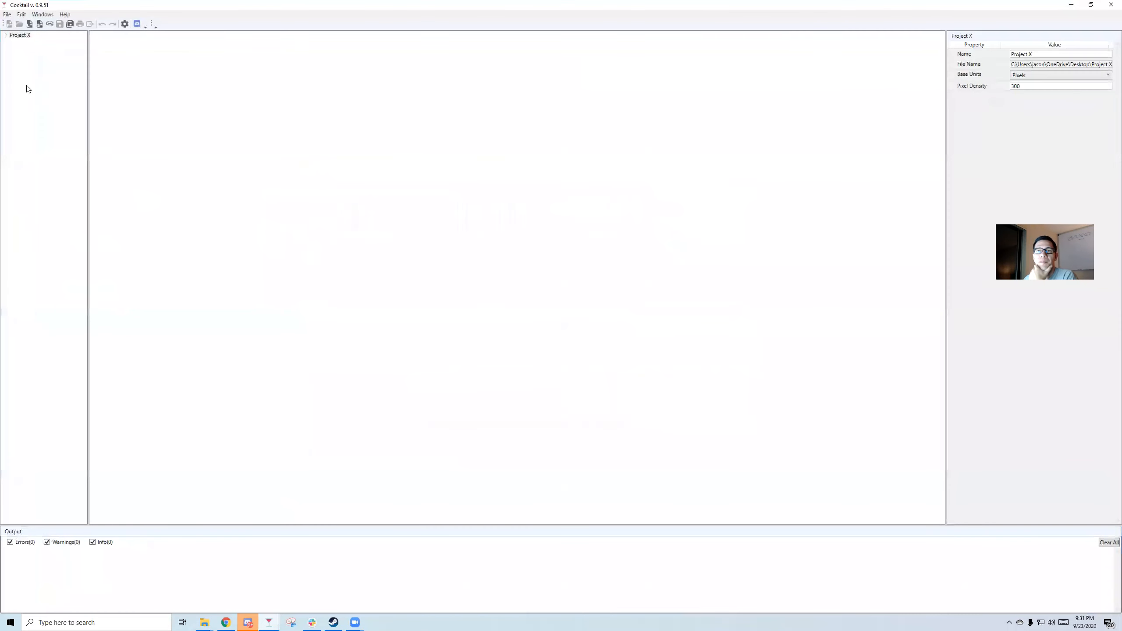
{"action": "double_click", "coordinate": [13, 35]}
{"action": "left_click", "coordinate": [14, 43]}
{"action": "double_click", "coordinate": [39, 49]}
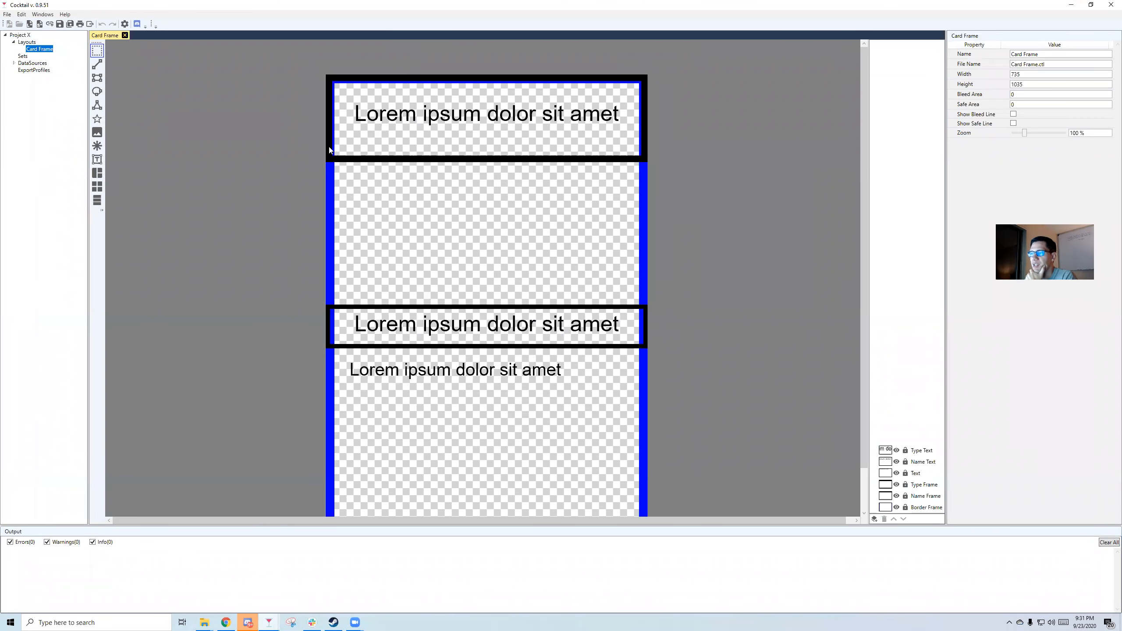
Open the Project X data source and preview several of its cards, ending with Knife Juggling Clown
{"action": "left_click", "coordinate": [14, 63]}
{"action": "double_click", "coordinate": [37, 70]}
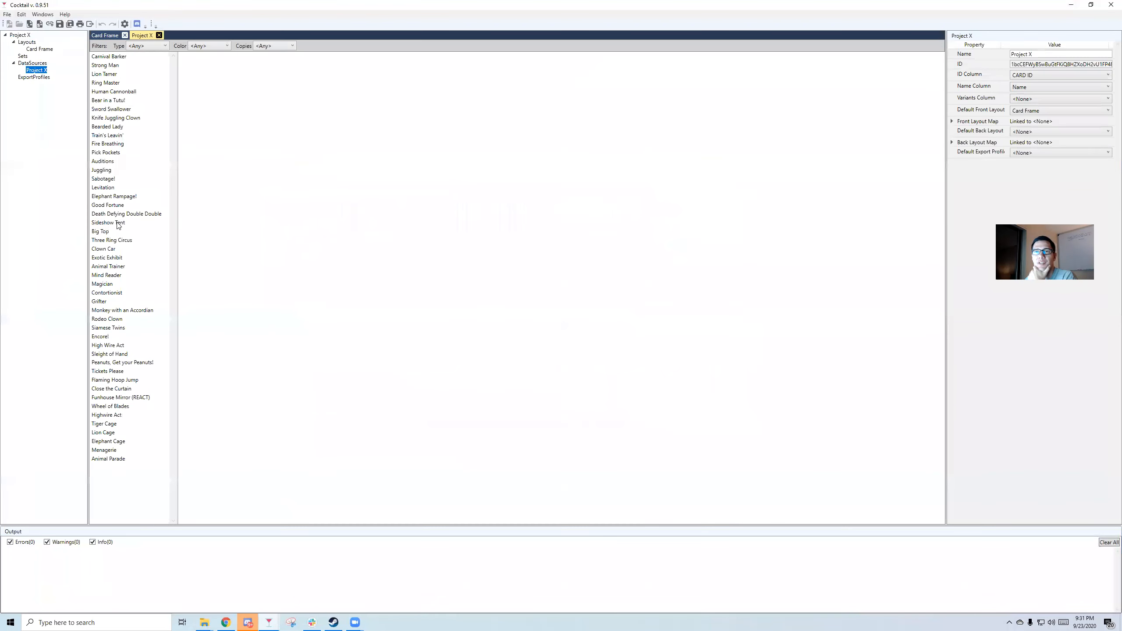
{"action": "left_click", "coordinate": [102, 93]}
{"action": "left_click", "coordinate": [108, 172]}
{"action": "left_click", "coordinate": [120, 294]}
{"action": "left_click", "coordinate": [113, 357]}
{"action": "left_click", "coordinate": [108, 267]}
{"action": "left_click", "coordinate": [116, 188]}
{"action": "left_click", "coordinate": [116, 118]}
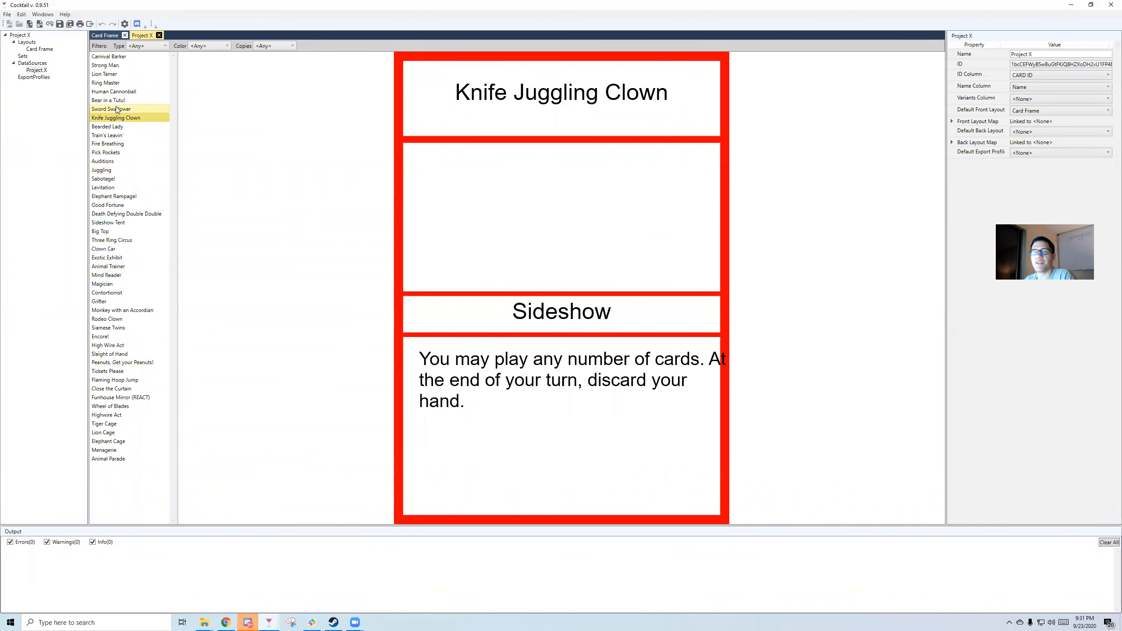
Collapse the data source and layout groups and add a new card set to the project
{"action": "left_click", "coordinate": [14, 63]}
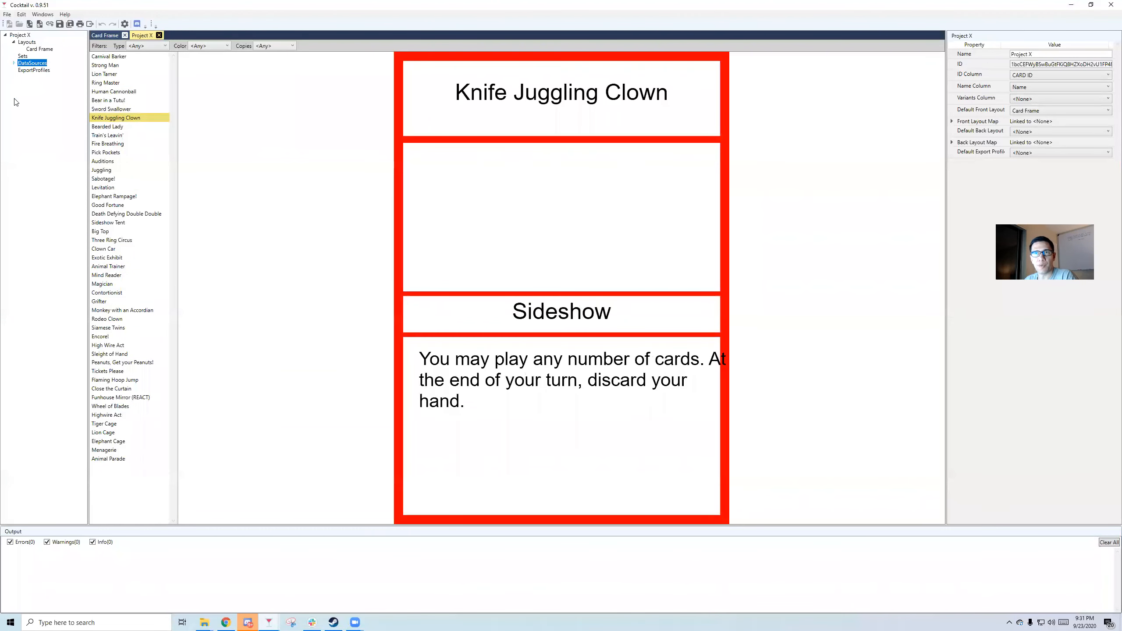
{"action": "left_click", "coordinate": [13, 43]}
{"action": "left_click", "coordinate": [23, 49]}
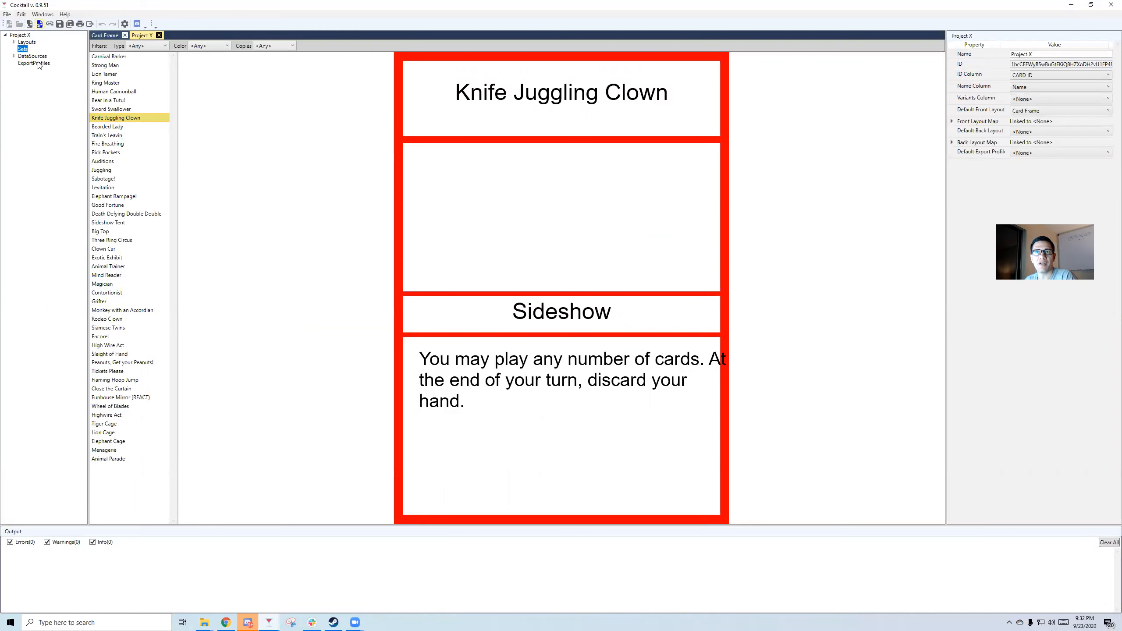
{"action": "left_click", "coordinate": [7, 14]}
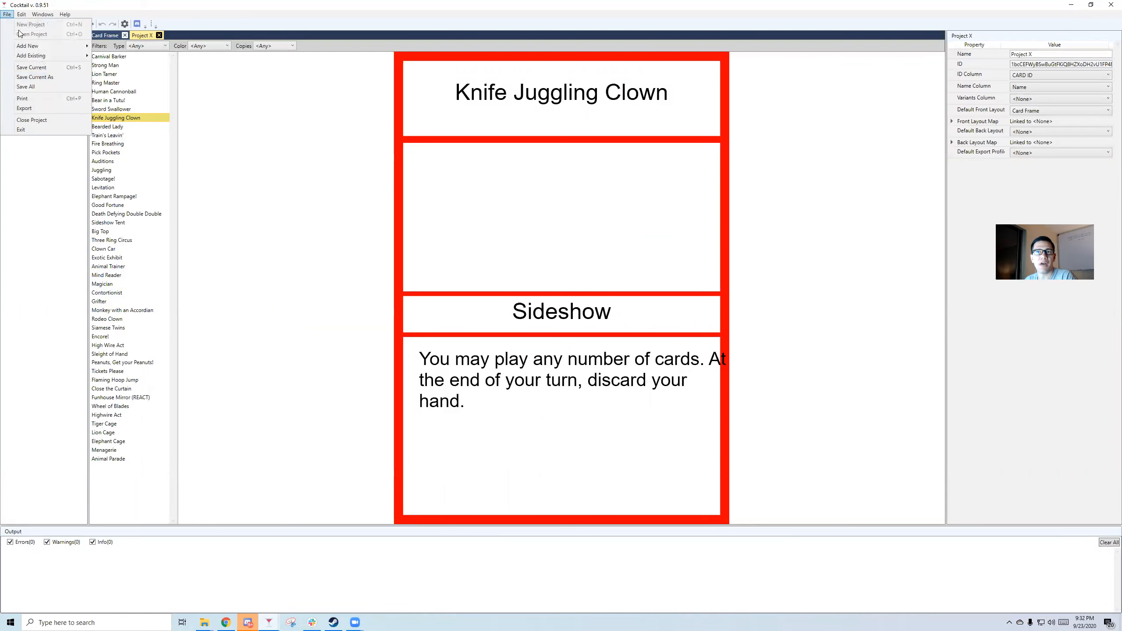
{"action": "mouse_move", "coordinate": [31, 46]}
{"action": "left_click", "coordinate": [116, 59]}
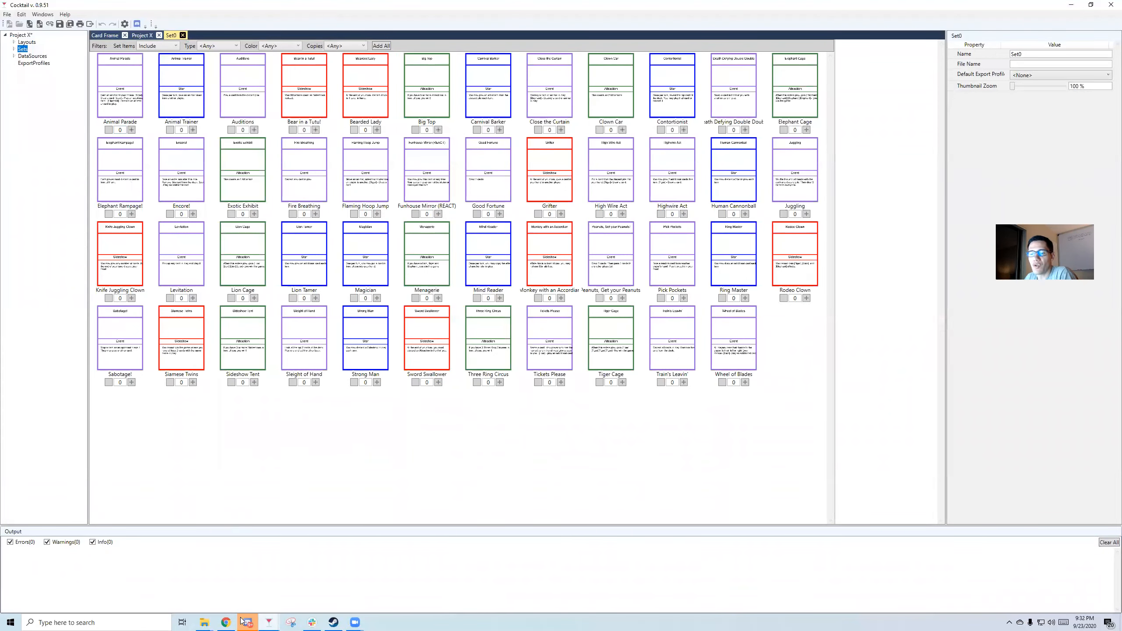
Review the card texts in the Google Sheets spreadsheet from Lion Tamer to Highwire Act, and return to the card set in Cocktail
{"action": "left_click", "coordinate": [225, 623]}
{"action": "left_click_drag", "start_coordinate": [221, 135], "coordinate": [208, 459]}
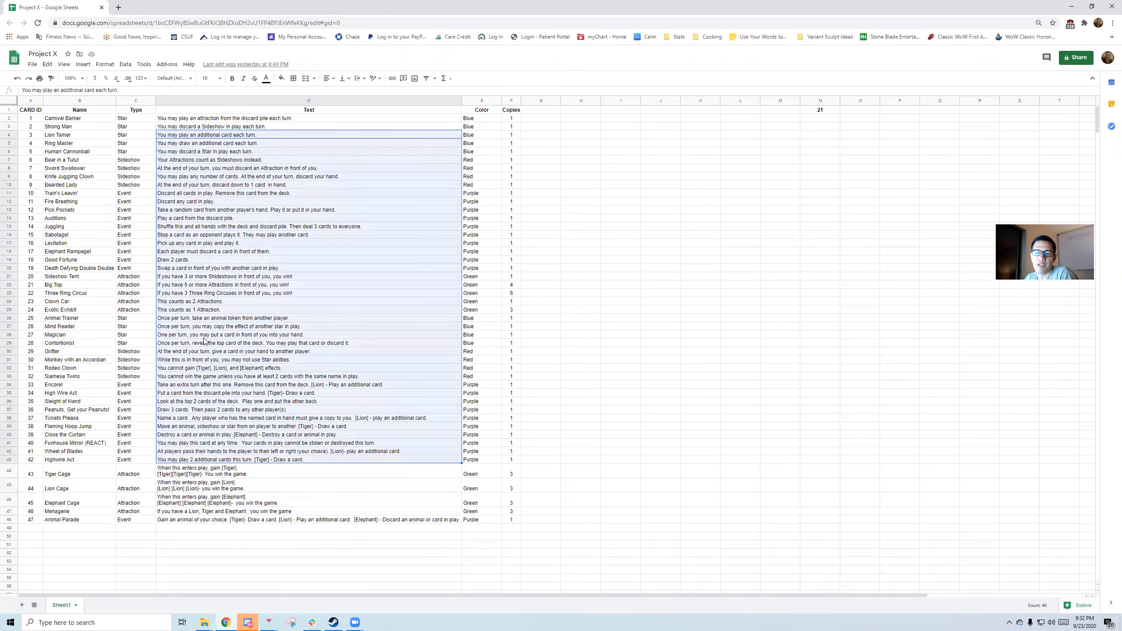
{"action": "left_click", "coordinate": [221, 621]}
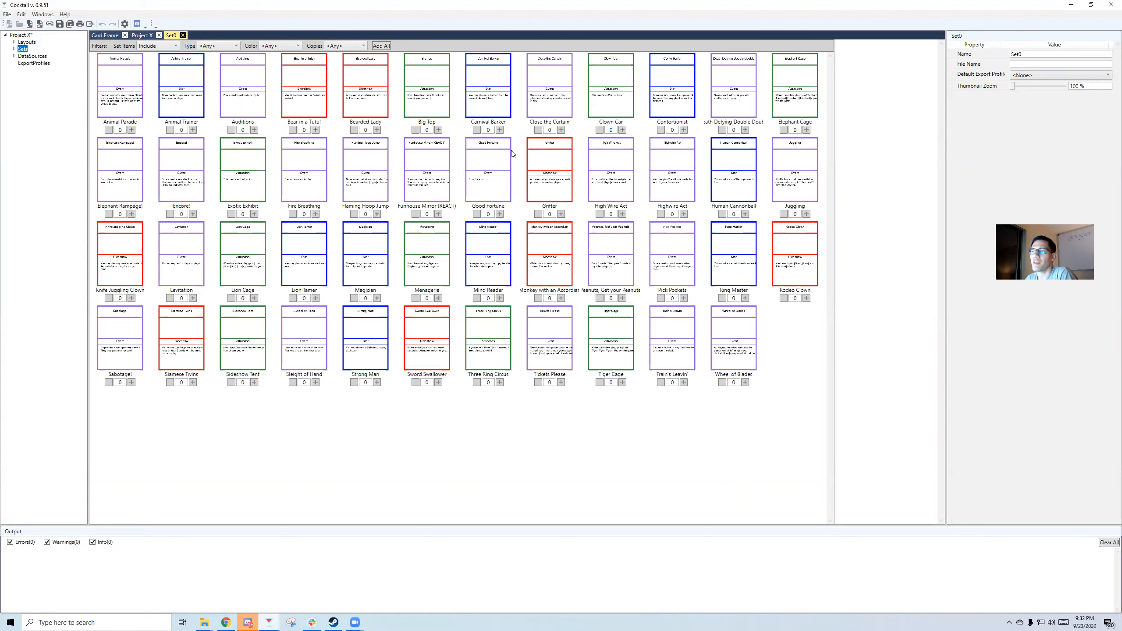
Enlarge the set's card thumbnails to about 202% and look over the options of the Type filter
{"action": "left_click_drag", "start_coordinate": [1014, 87], "coordinate": [1040, 87]}
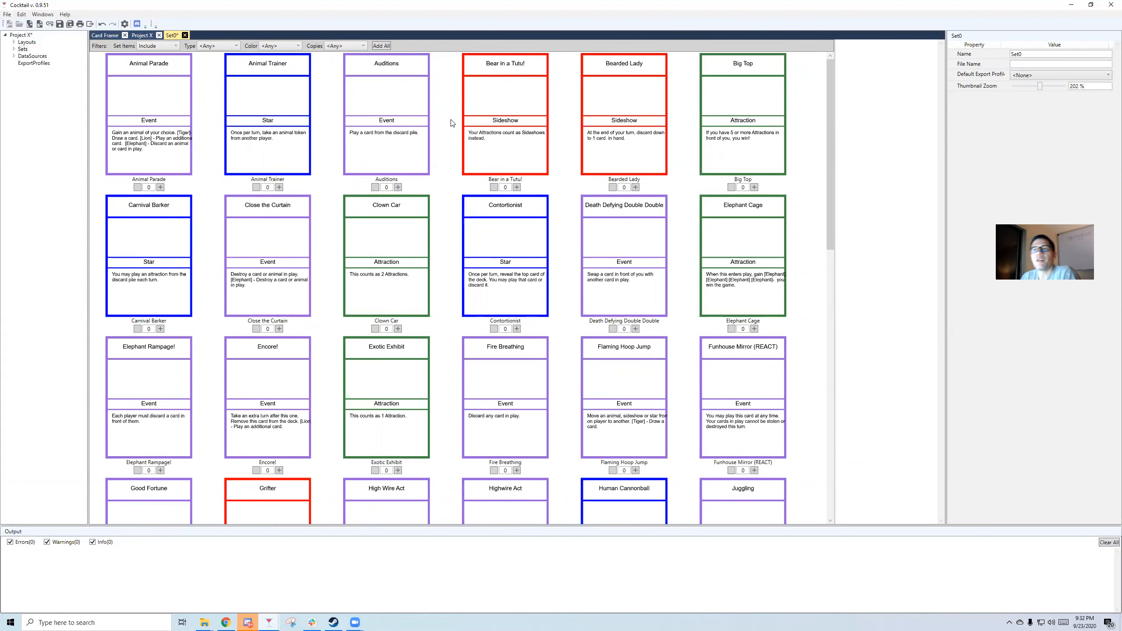
{"action": "left_click", "coordinate": [234, 45]}
{"action": "left_click", "coordinate": [233, 45]}
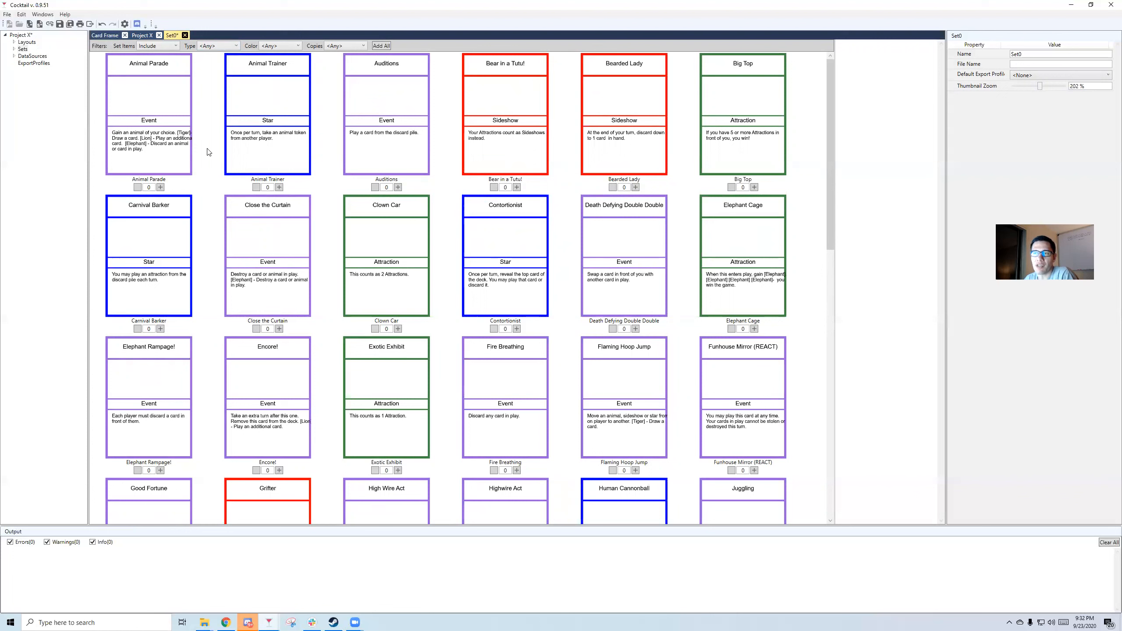
{"action": "left_click", "coordinate": [235, 46]}
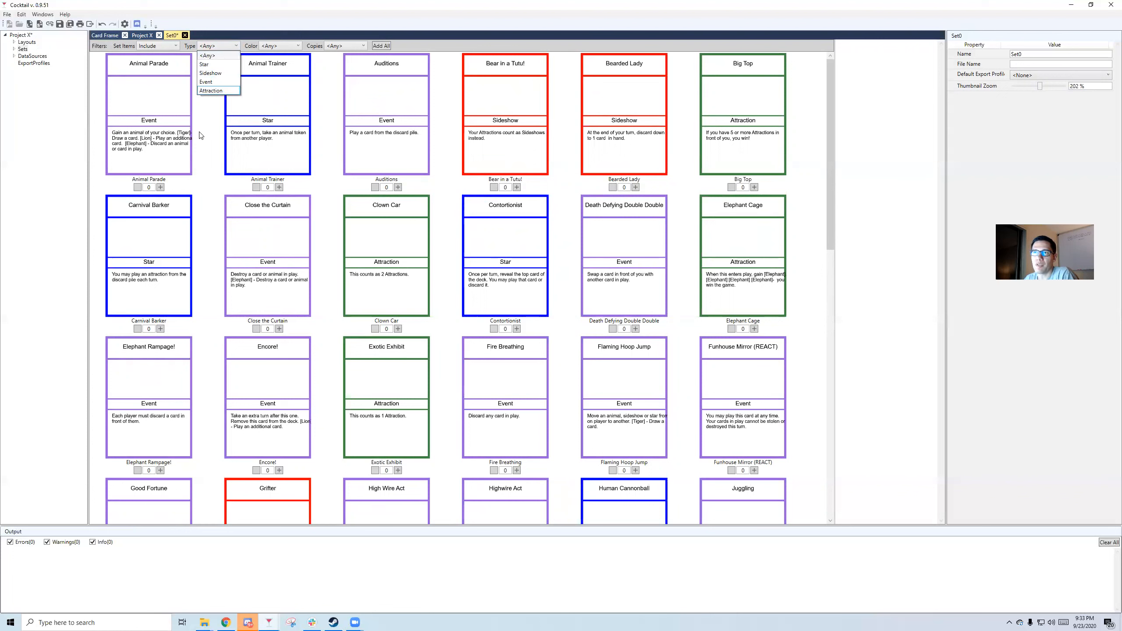
{"action": "left_click", "coordinate": [236, 47]}
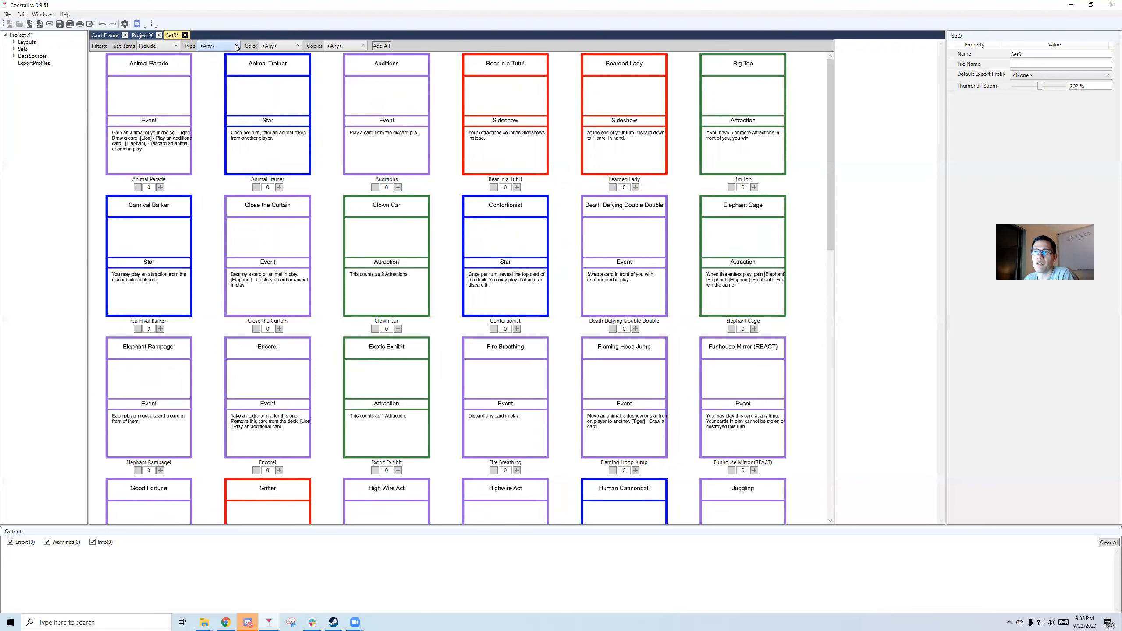
Check the source spreadsheet once more and filter the set's available cards to the Event type
{"action": "left_click", "coordinate": [226, 622]}
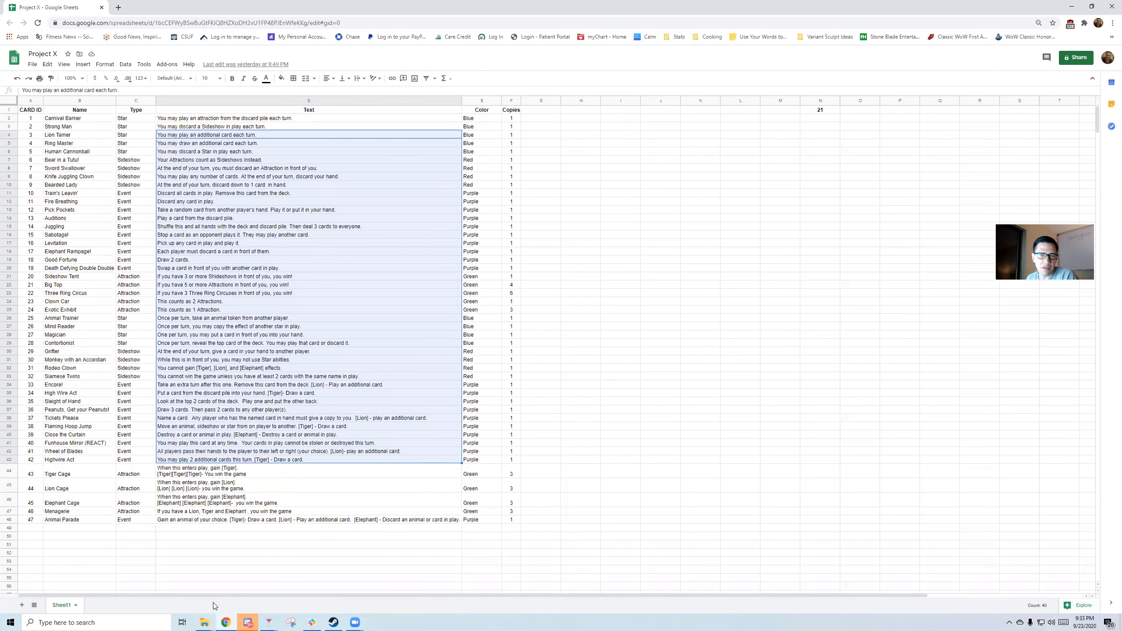
{"action": "left_click", "coordinate": [226, 621]}
{"action": "left_click", "coordinate": [237, 46]}
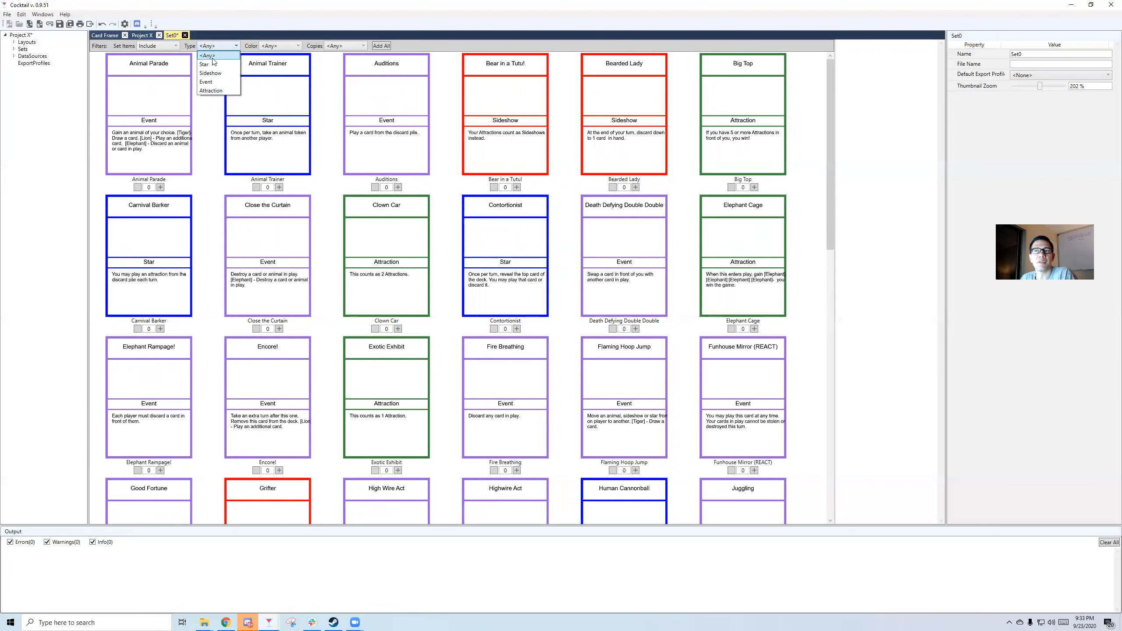
{"action": "left_click", "coordinate": [211, 83]}
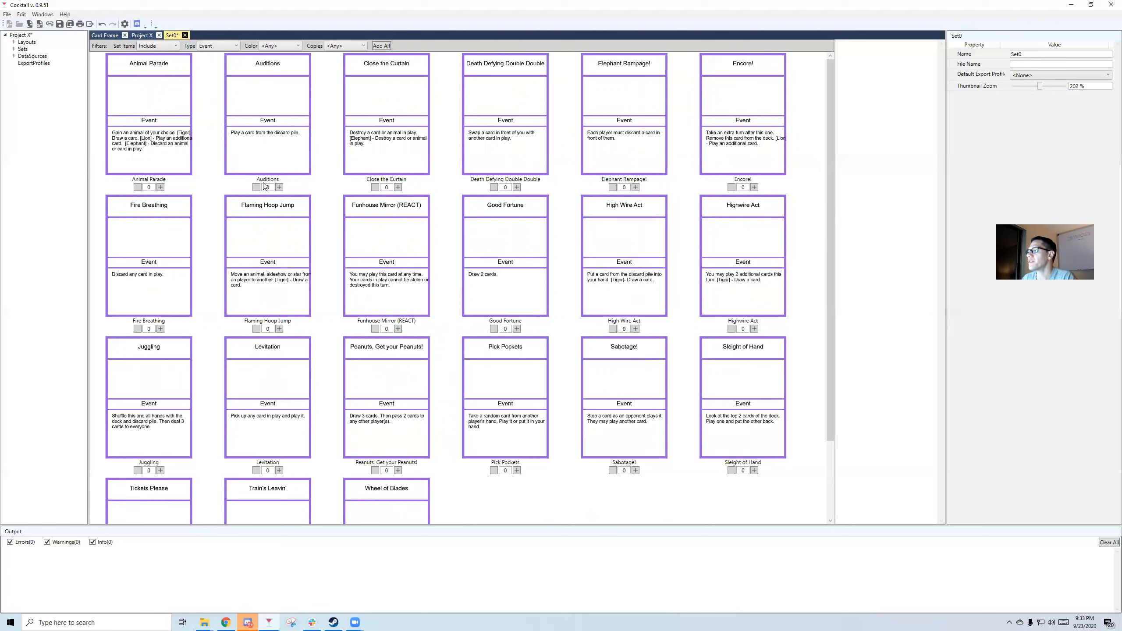
Add Animal Parade and Auditions to the set, raising Animal Parade to three copies and reducing it back to one
{"action": "left_click", "coordinate": [161, 188]}
{"action": "left_click", "coordinate": [279, 188]}
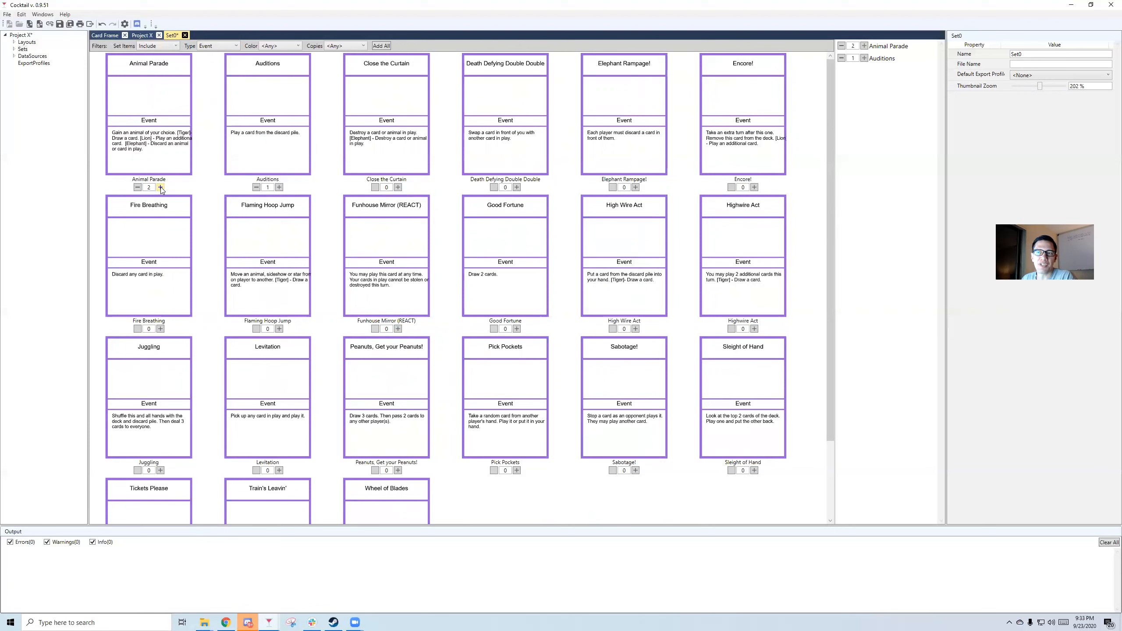
{"action": "left_click", "coordinate": [138, 188]}
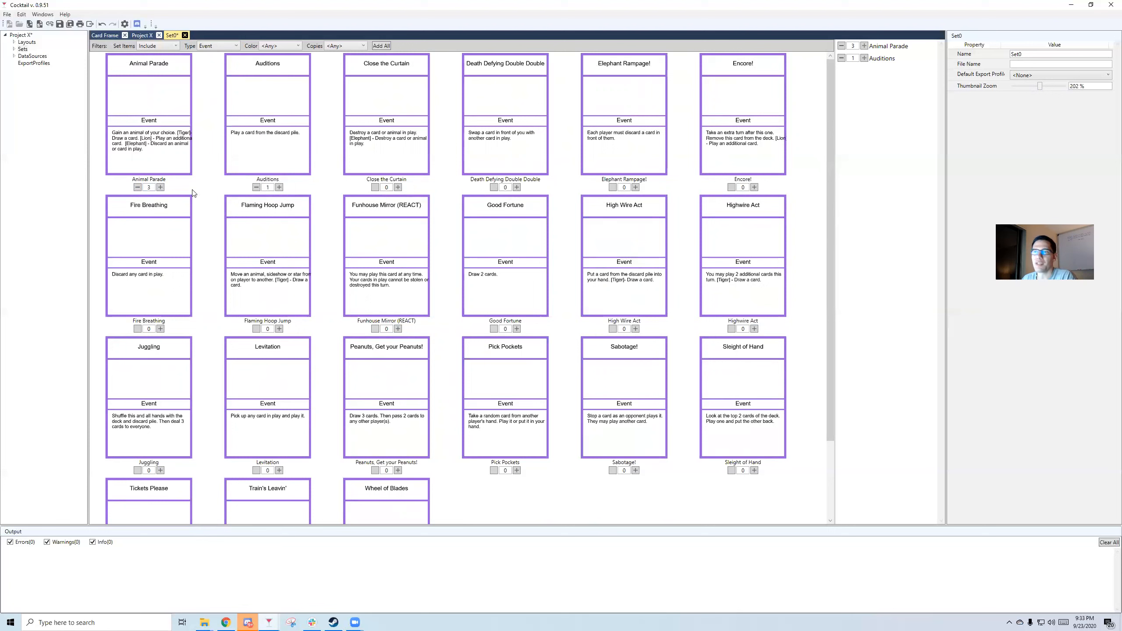
{"action": "left_click", "coordinate": [137, 187]}
{"action": "left_click", "coordinate": [138, 187]}
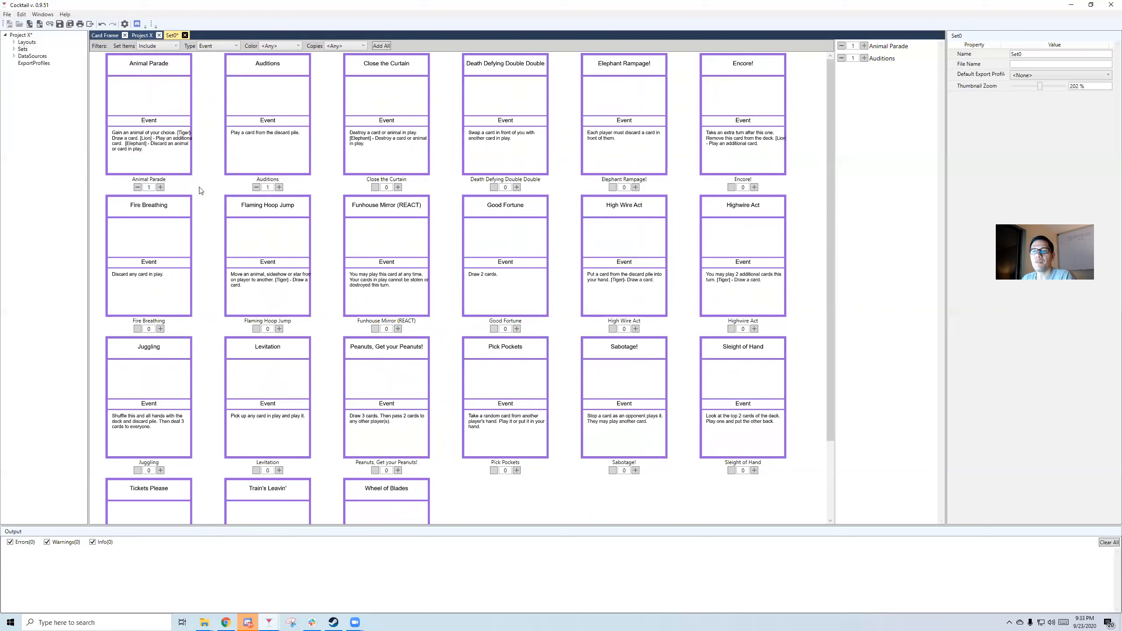
Add one copy each of Close the Curtain, Death Defying Double Double, Elephant Rampage! and Encore! to the set
{"action": "left_click", "coordinate": [398, 187]}
{"action": "left_click", "coordinate": [517, 187]}
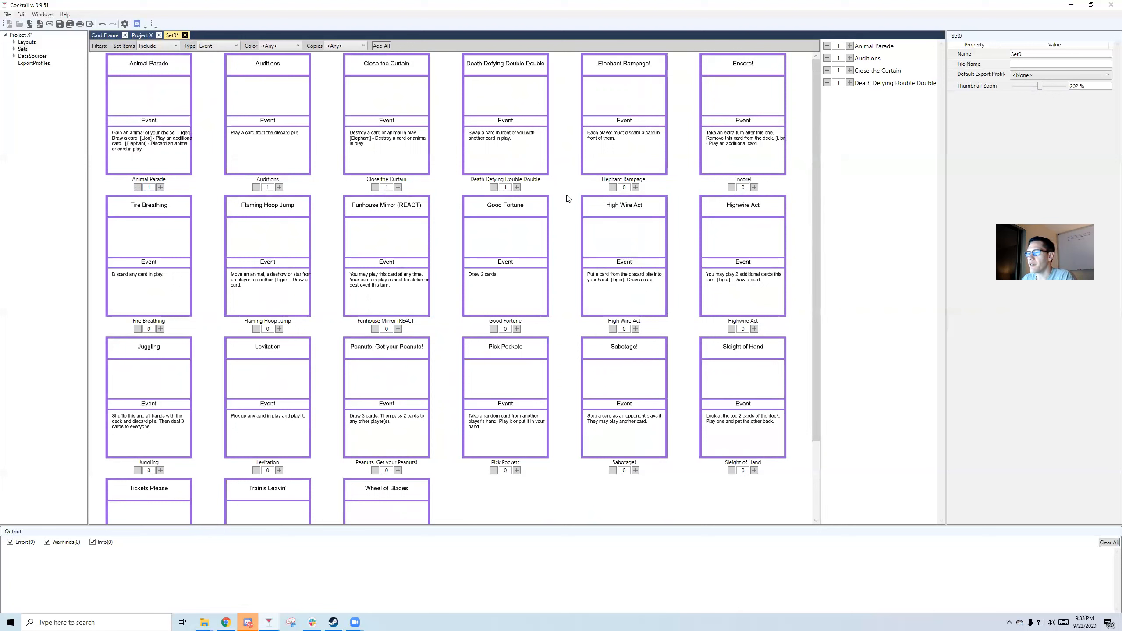
{"action": "left_click", "coordinate": [635, 187]}
{"action": "left_click", "coordinate": [754, 187]}
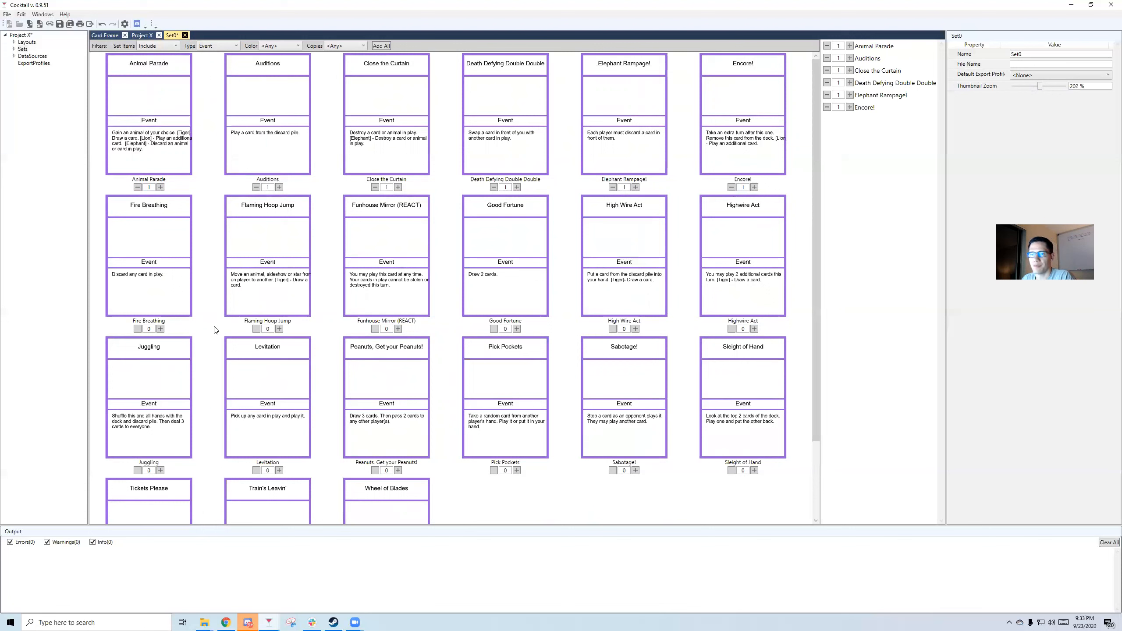
Add one copy each of Fire Breathing, Flaming Hoop Jump, Funhouse Mirror (REACT), Good Fortune and High Wire Act to the set
{"action": "left_click", "coordinate": [160, 329]}
{"action": "left_click", "coordinate": [279, 329]}
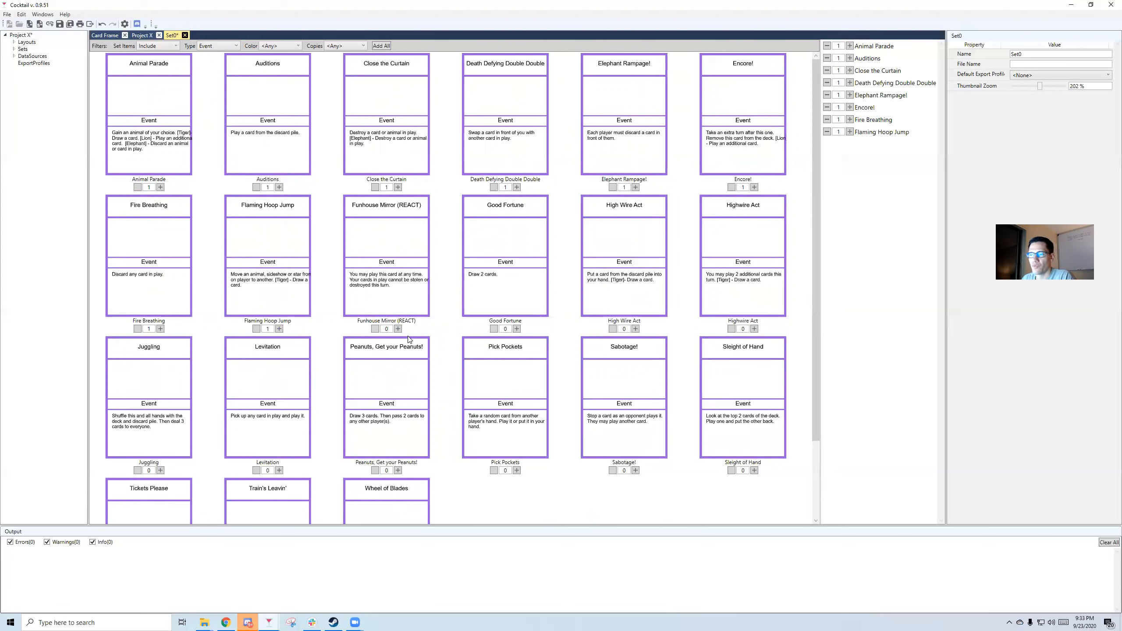
{"action": "left_click", "coordinate": [516, 329]}
{"action": "left_click", "coordinate": [635, 329]}
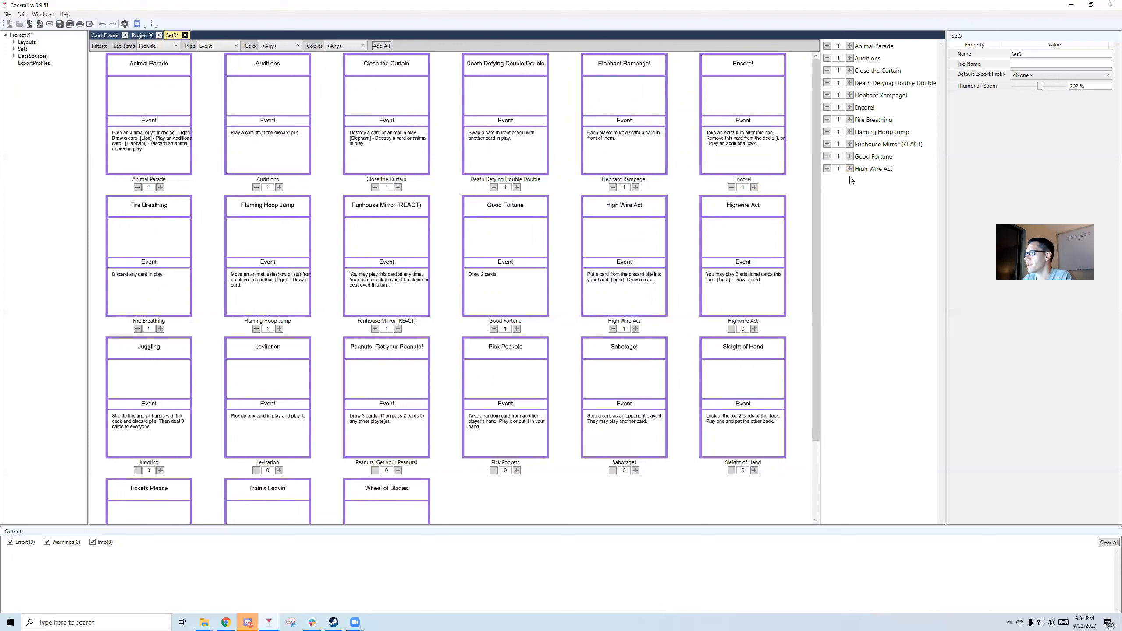
Remove High Wire Act and Good Fortune from the set and enlarge the thumbnails to about 227%
{"action": "left_click", "coordinate": [826, 168]}
{"action": "left_click", "coordinate": [826, 156]}
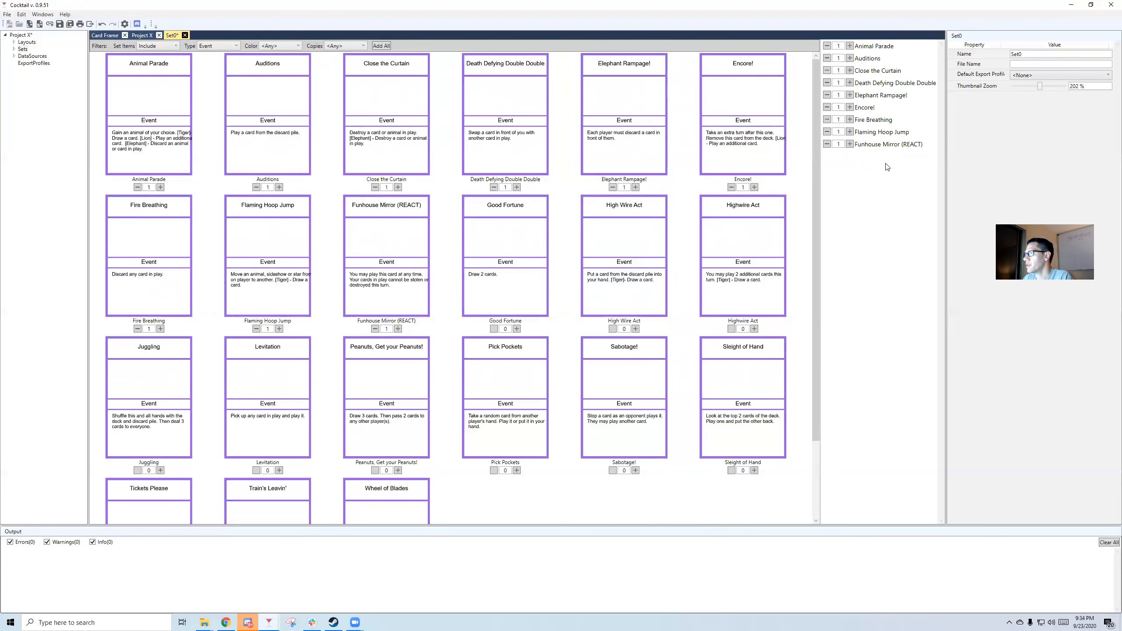
{"action": "left_click_drag", "start_coordinate": [1041, 87], "coordinate": [1047, 85]}
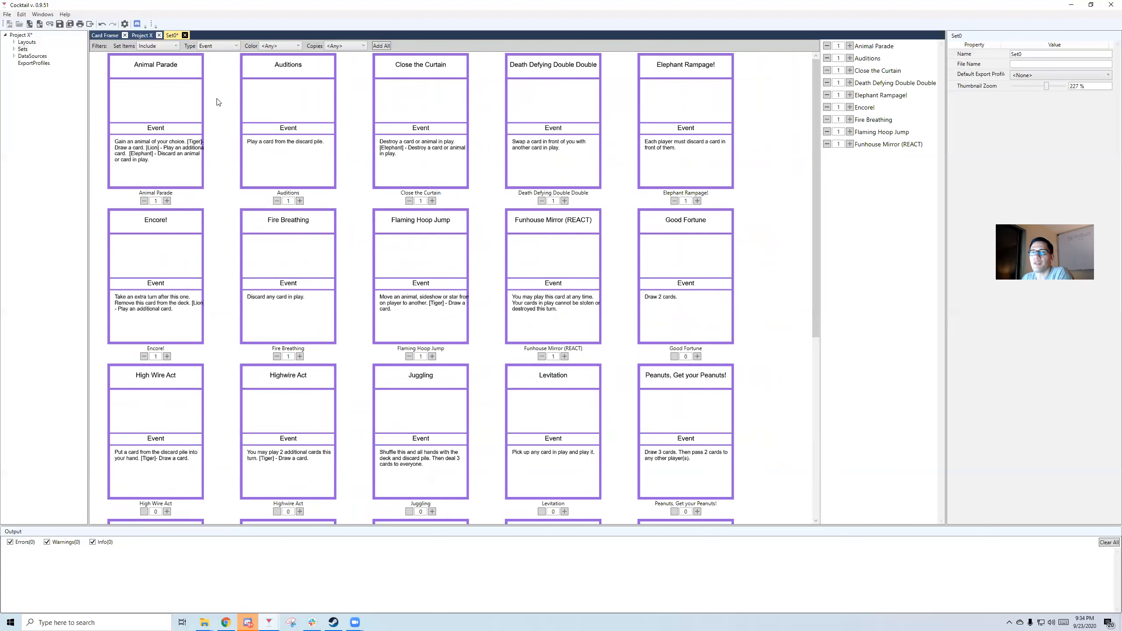
Show the new set in the project tree and rename it Event Cards
{"action": "left_click", "coordinate": [13, 49]}
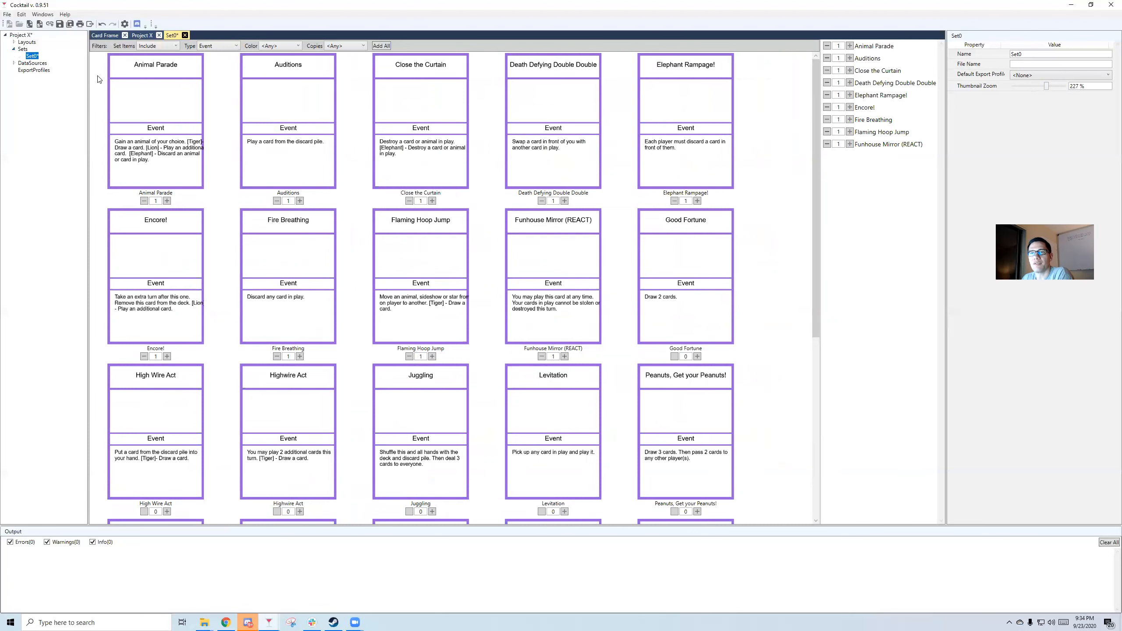
{"action": "left_click", "coordinate": [1043, 55]}
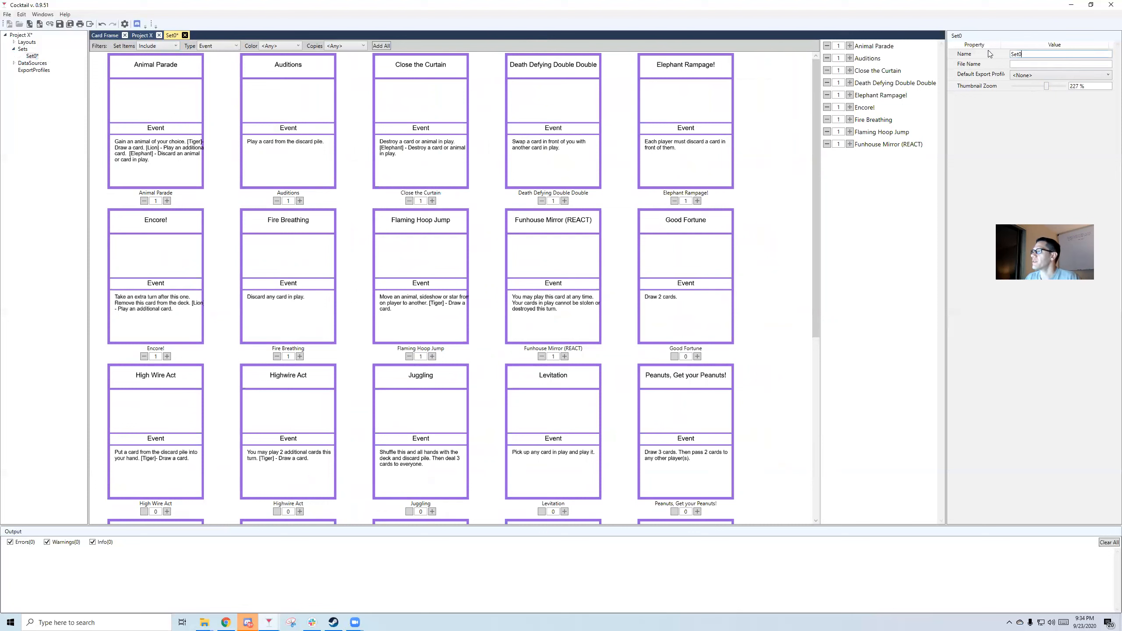
{"action": "type", "text": "Eve"}
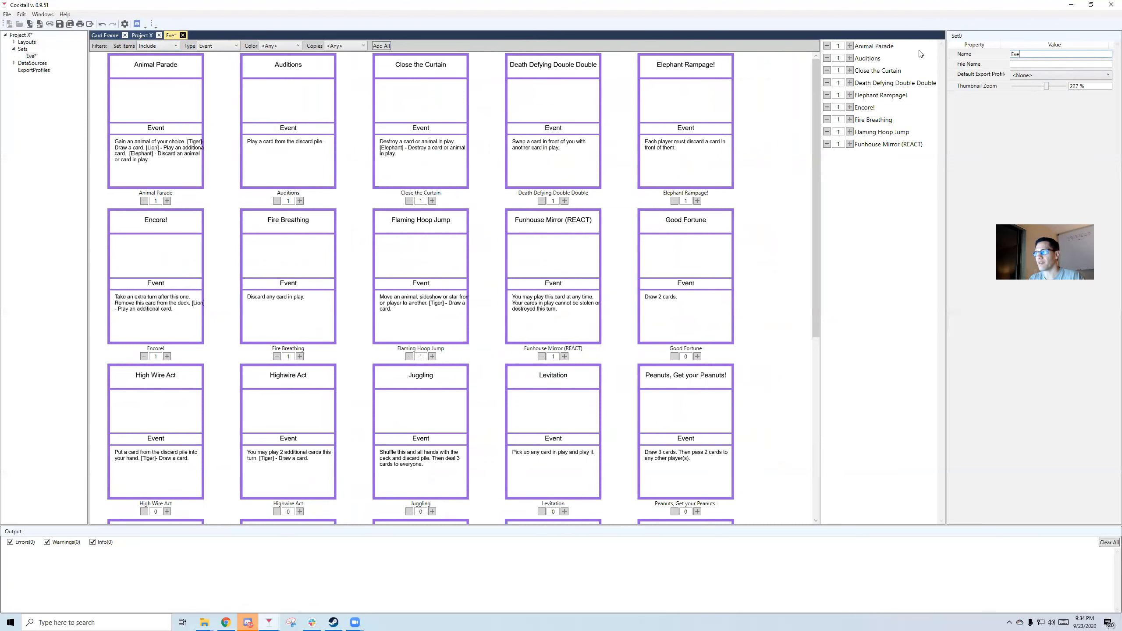
{"action": "type", "text": "nt Cards"}
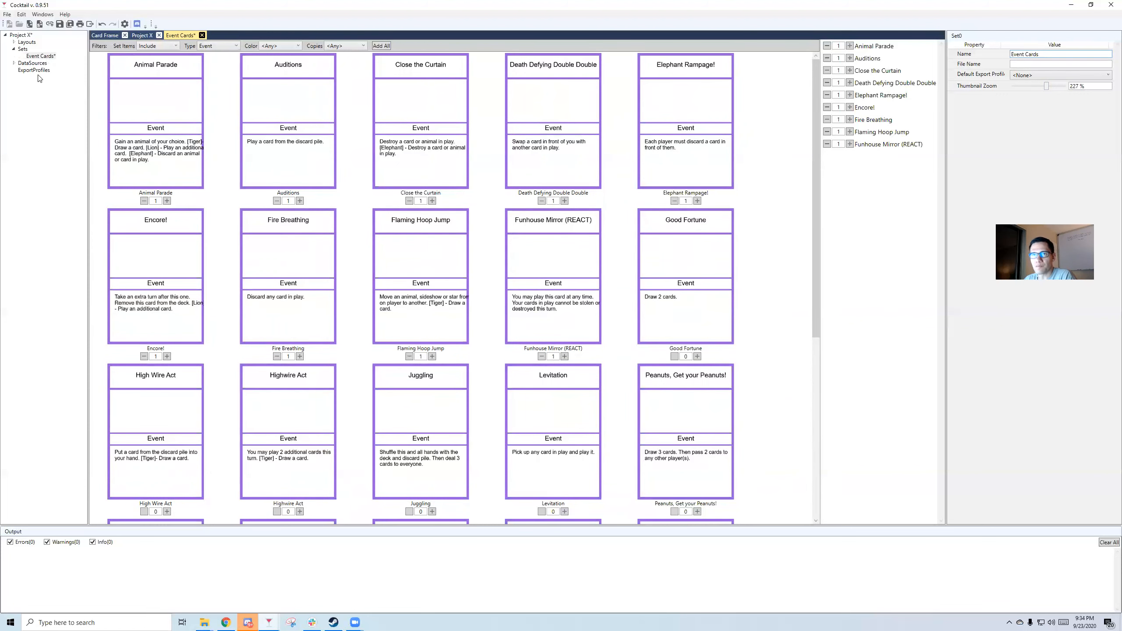
Print the Event Cards set with Microsoft Print to PDF, saving it in the Project X folder as Event Cards
{"action": "right_click", "coordinate": [46, 57]}
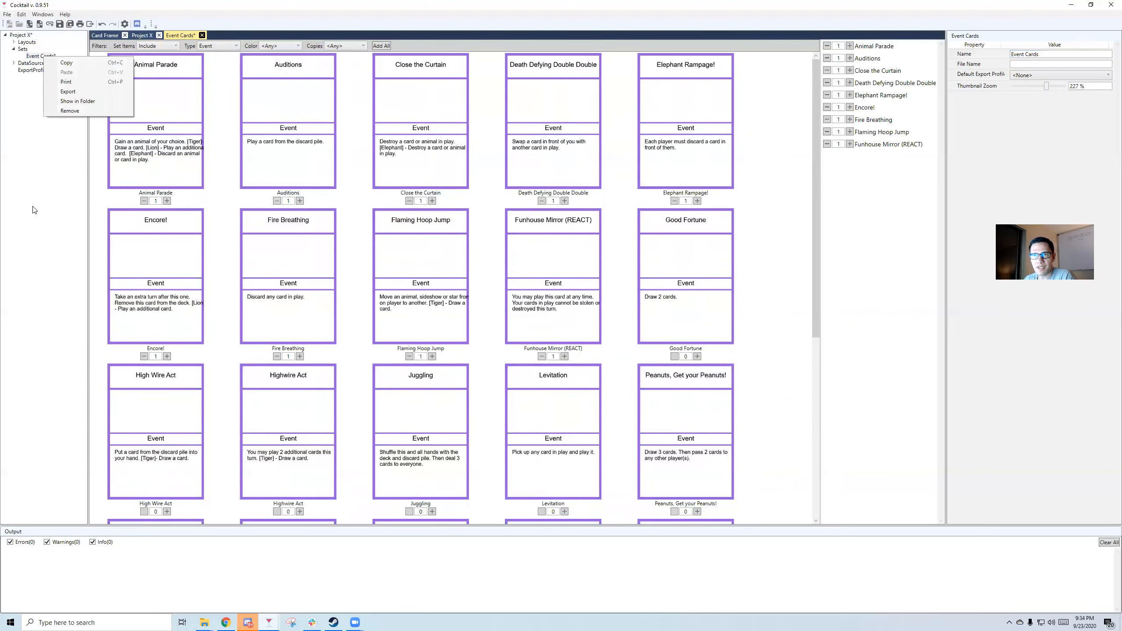
{"action": "left_click", "coordinate": [75, 82]}
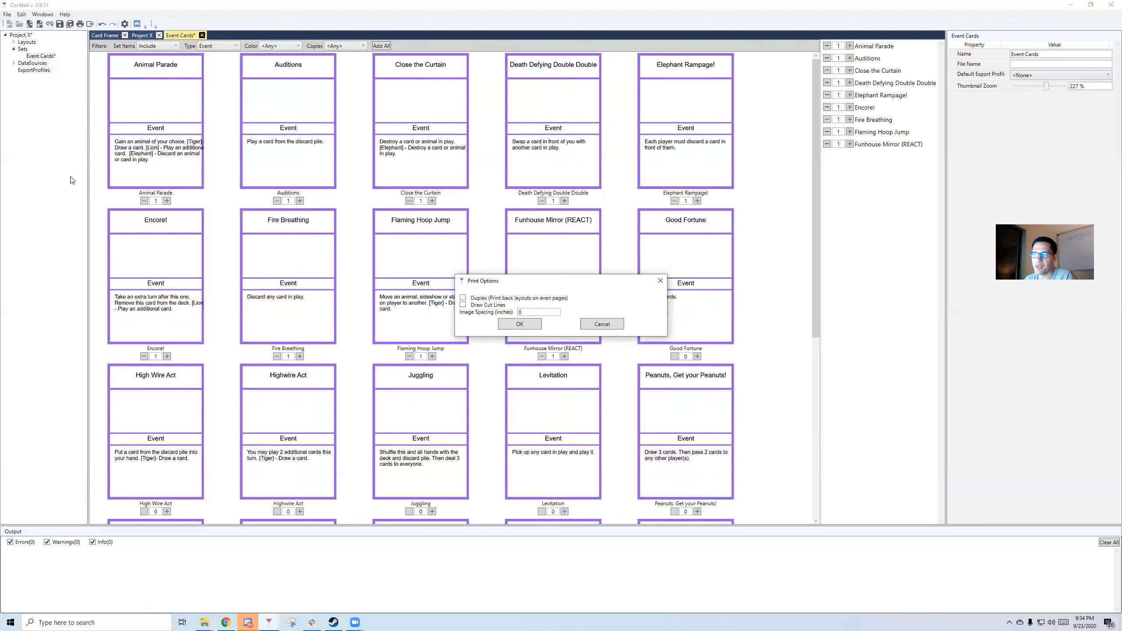
{"action": "left_click", "coordinate": [517, 324]}
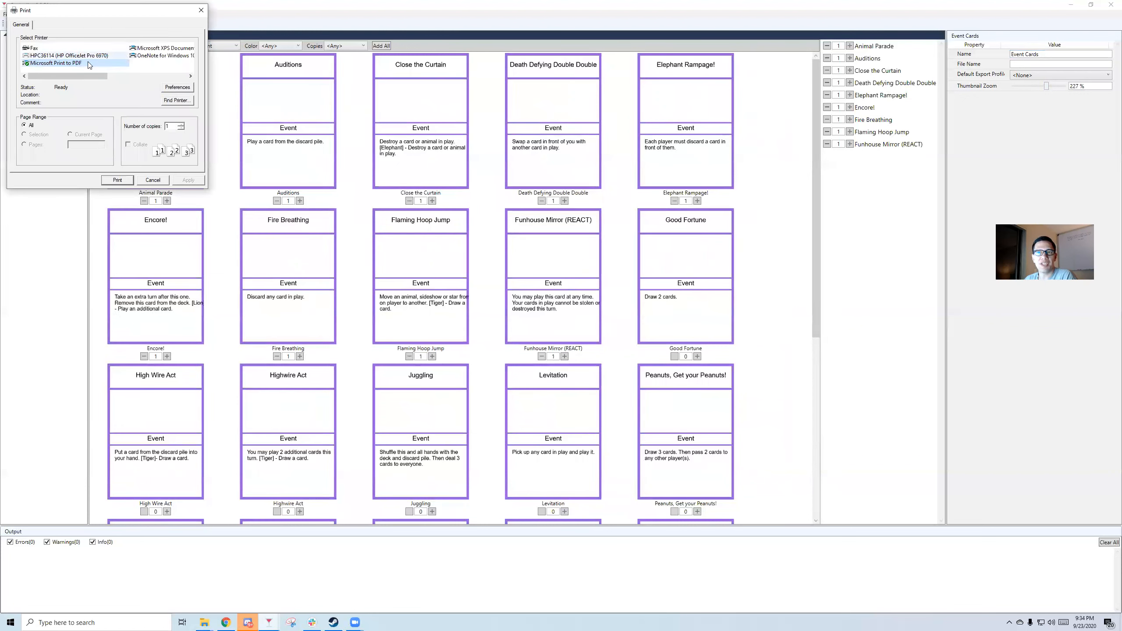
{"action": "left_click", "coordinate": [117, 179]}
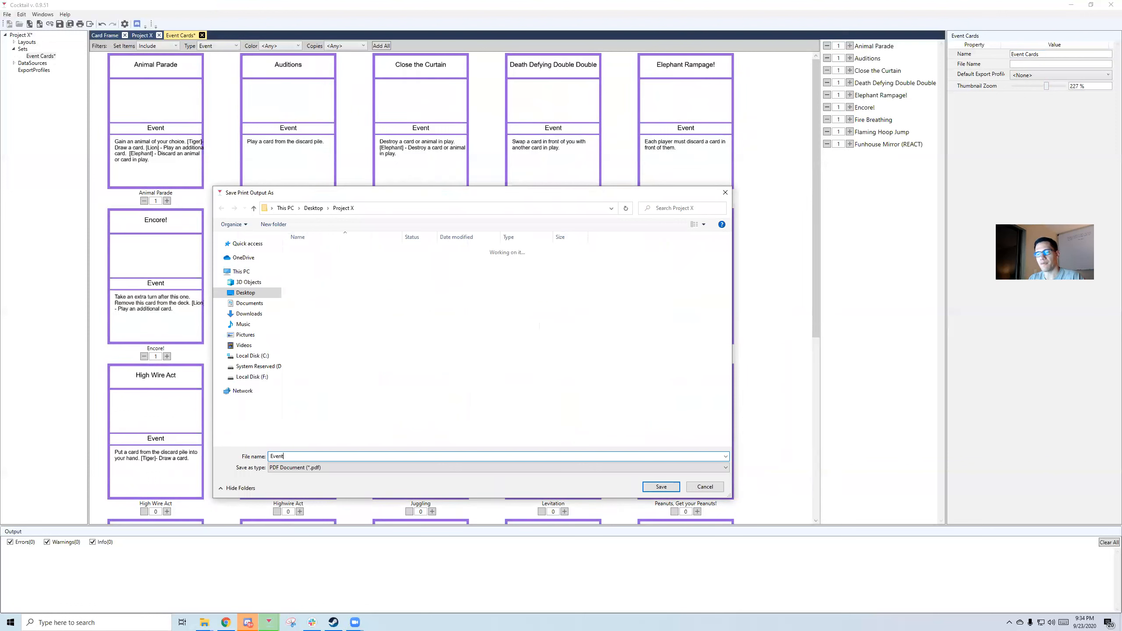
{"action": "type", "text": "Event Cards"}
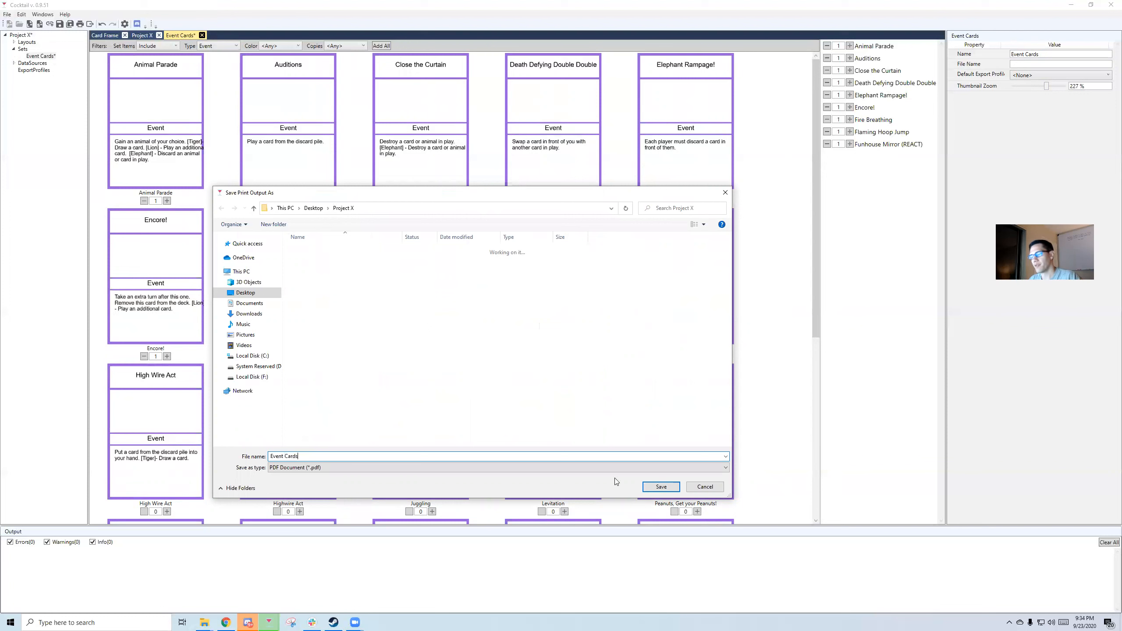
{"action": "left_click", "coordinate": [661, 487]}
{"action": "left_click", "coordinate": [561, 328]}
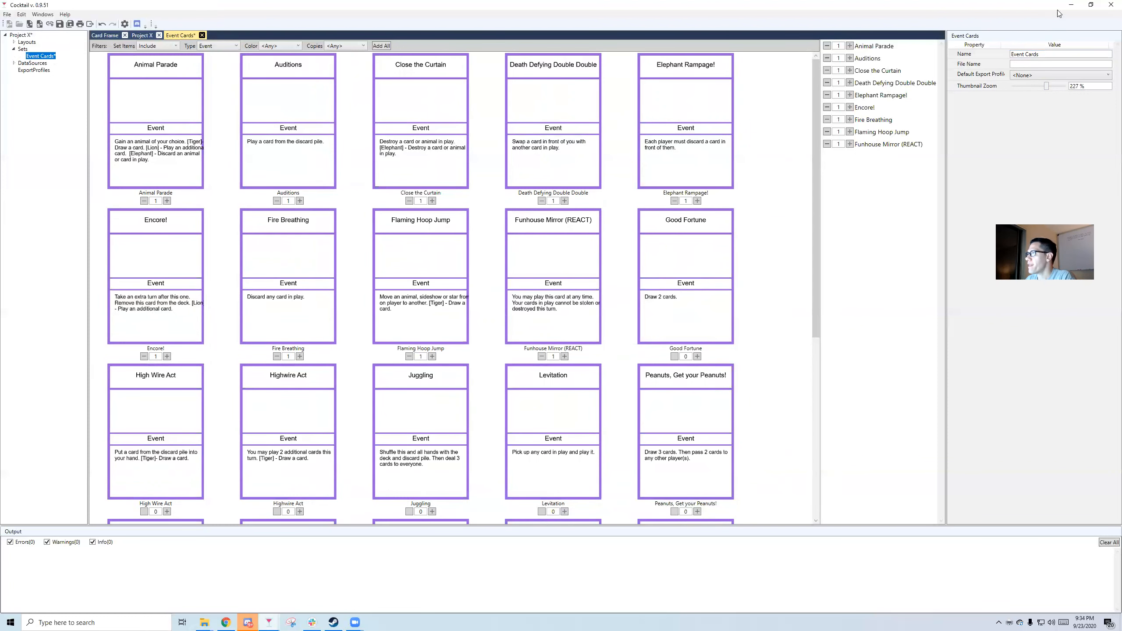
Minimize Cocktail and open Event Cards.pdf from the Project X folder to view the printed cards
{"action": "left_click", "coordinate": [1070, 5]}
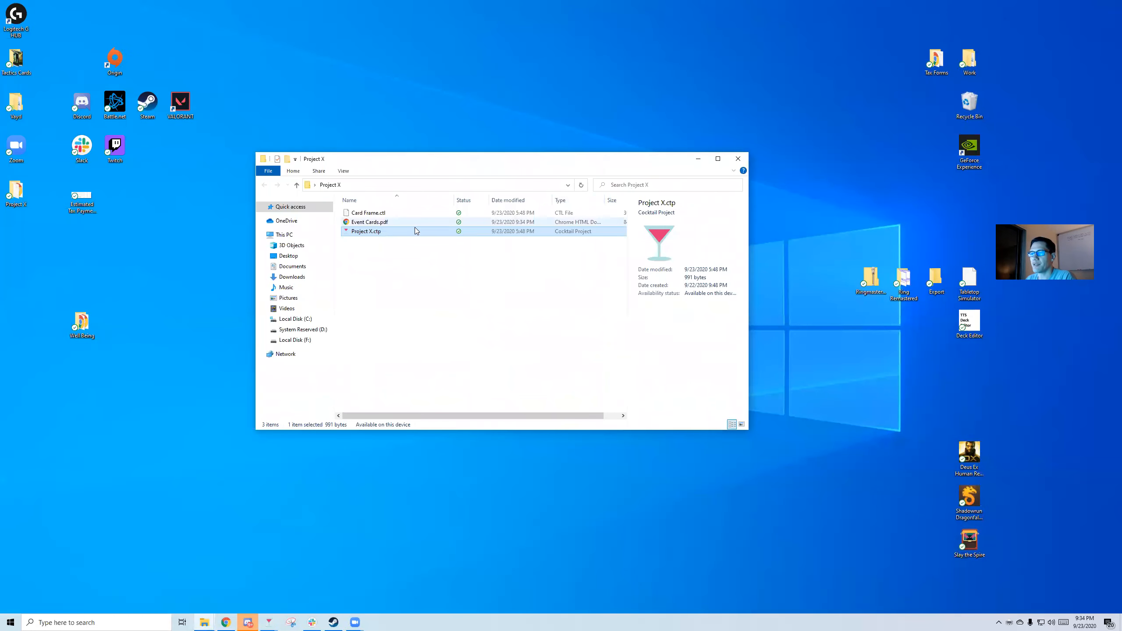
{"action": "left_click", "coordinate": [369, 223]}
{"action": "key", "text": "Return"}
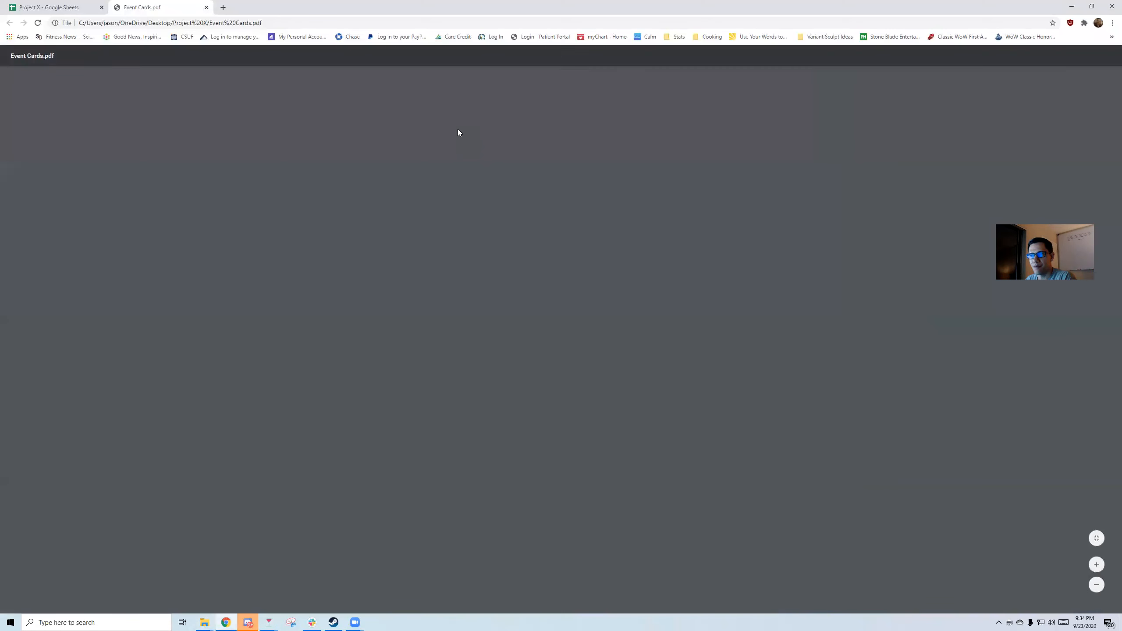
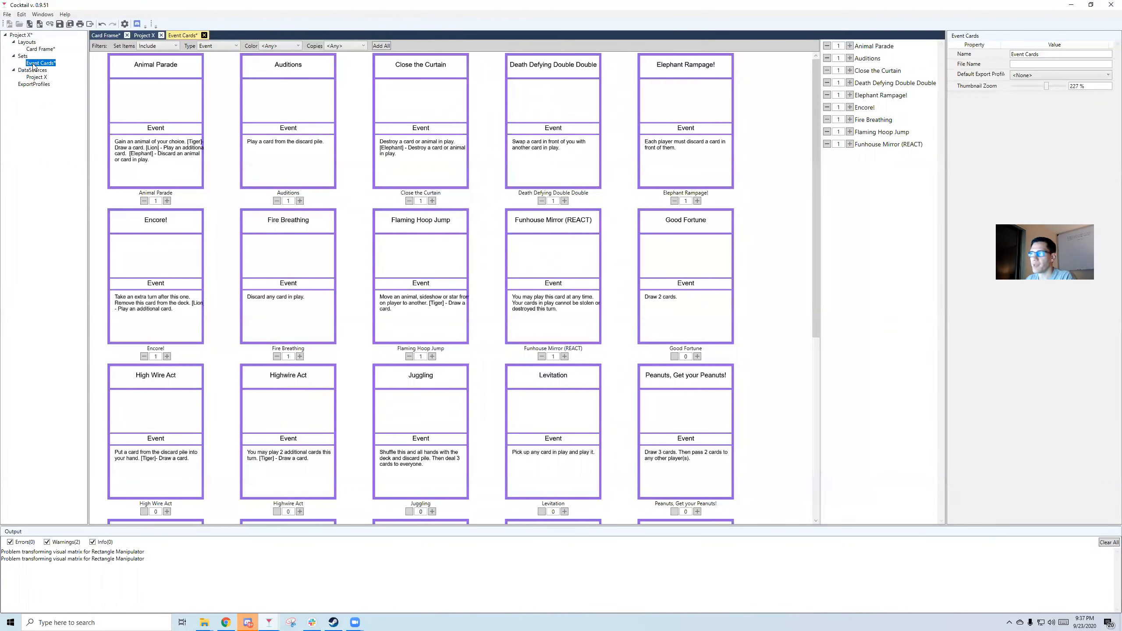
Minimize Cocktail and the Project X folder window, and open Steam from the desktop
{"action": "left_click", "coordinate": [1072, 5]}
{"action": "left_click", "coordinate": [1071, 5]}
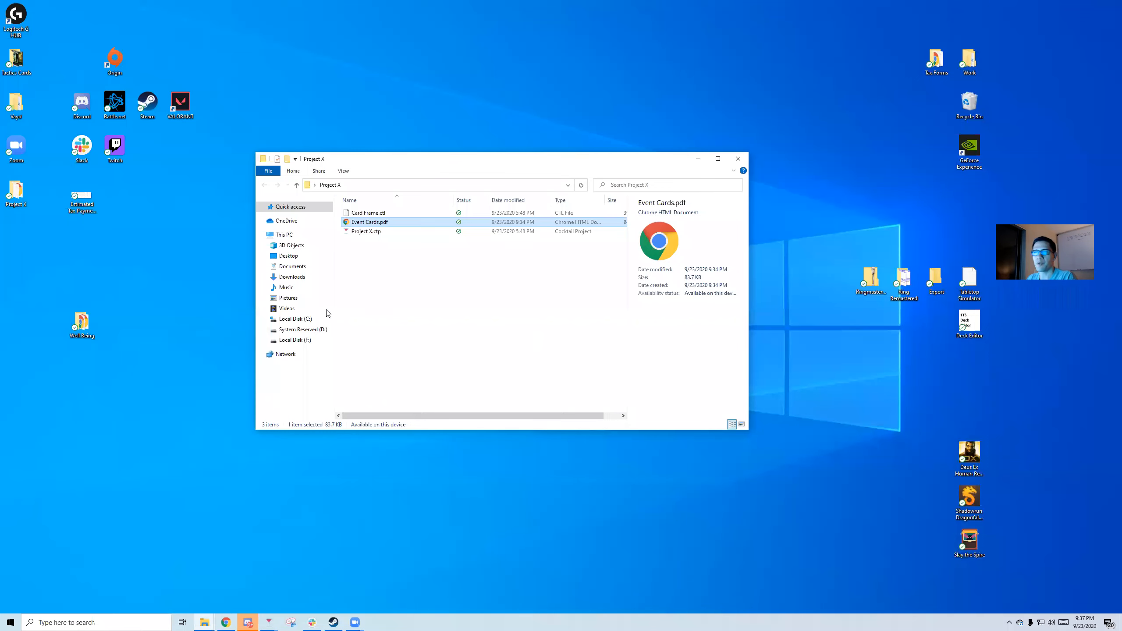
{"action": "left_click", "coordinate": [702, 157]}
{"action": "double_click", "coordinate": [147, 103]}
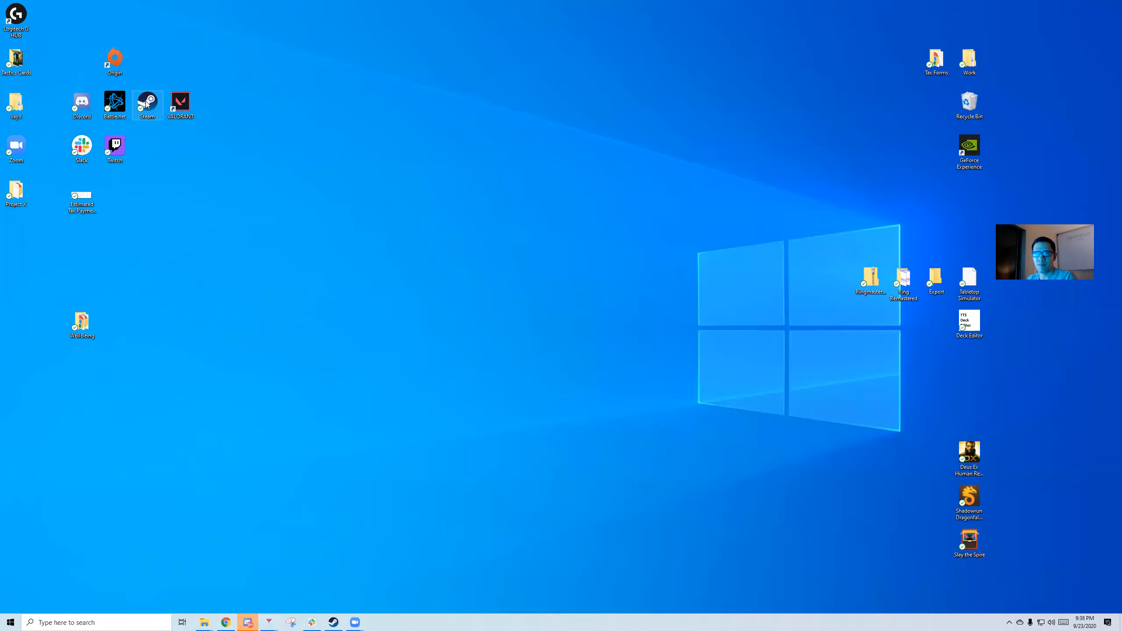
Search the Steam store for "tab" to find Tabletop Simulator, and dismiss the suggestions
{"action": "left_click", "coordinate": [49, 24]}
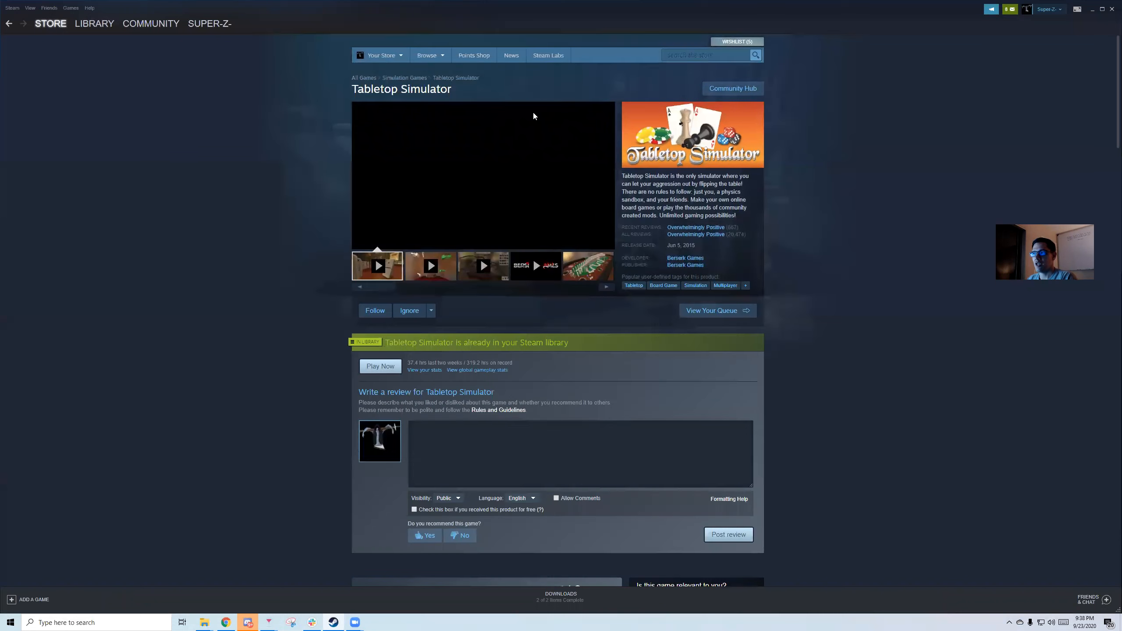
{"action": "left_click", "coordinate": [688, 56]}
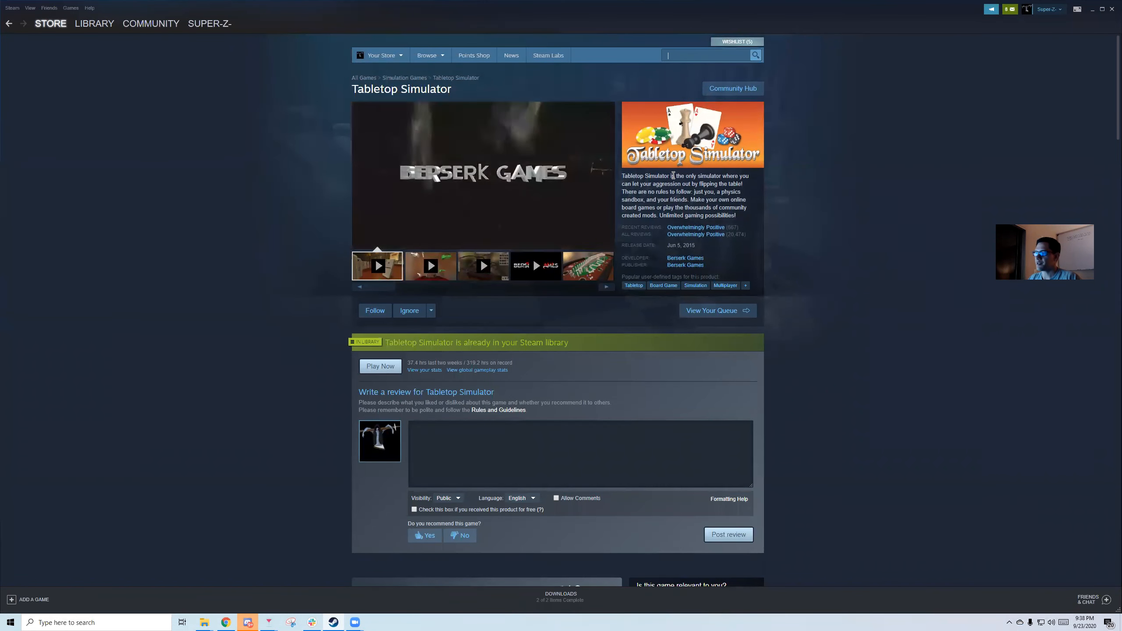
{"action": "type", "text": "tab"}
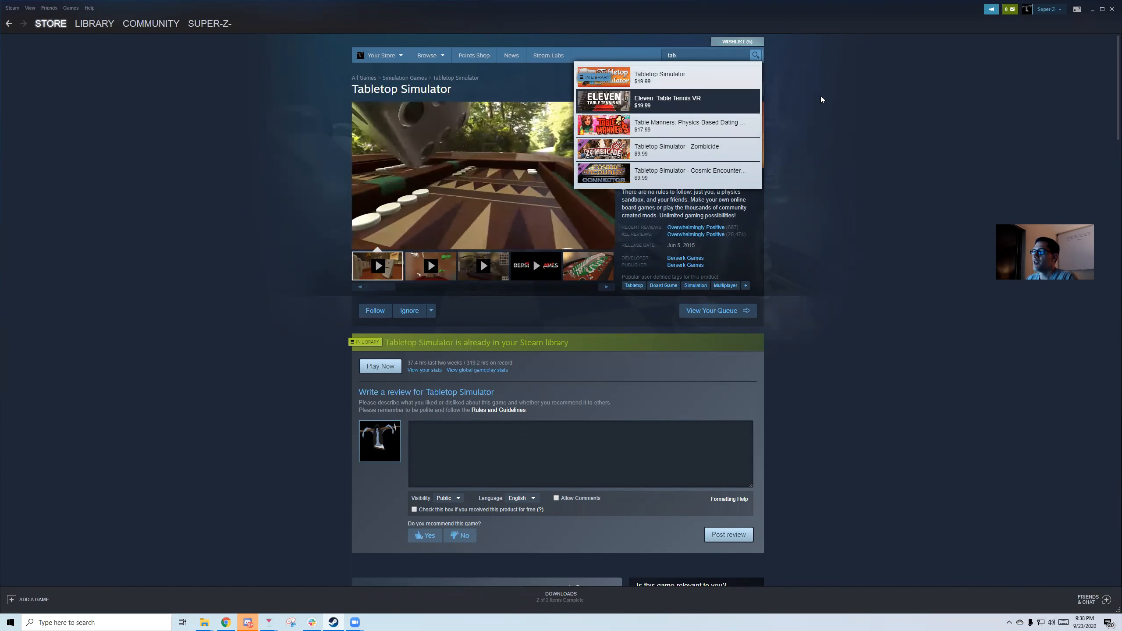
{"action": "left_click", "coordinate": [891, 93]}
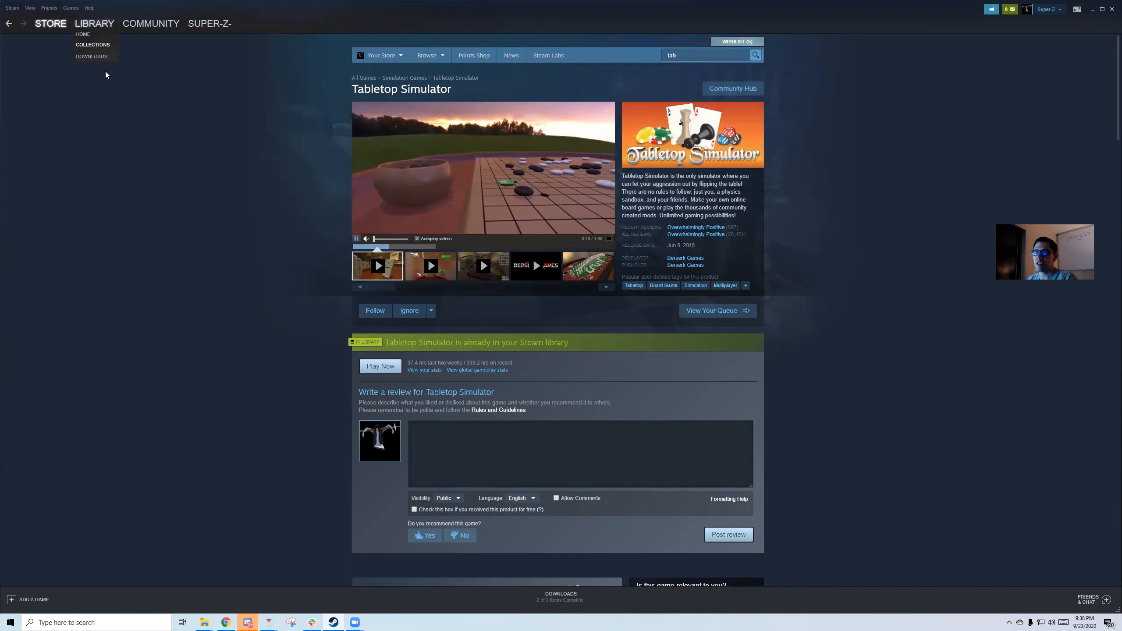
Open Tabletop Simulator's properties from the Steam library and browse its local files
{"action": "left_click", "coordinate": [95, 24]}
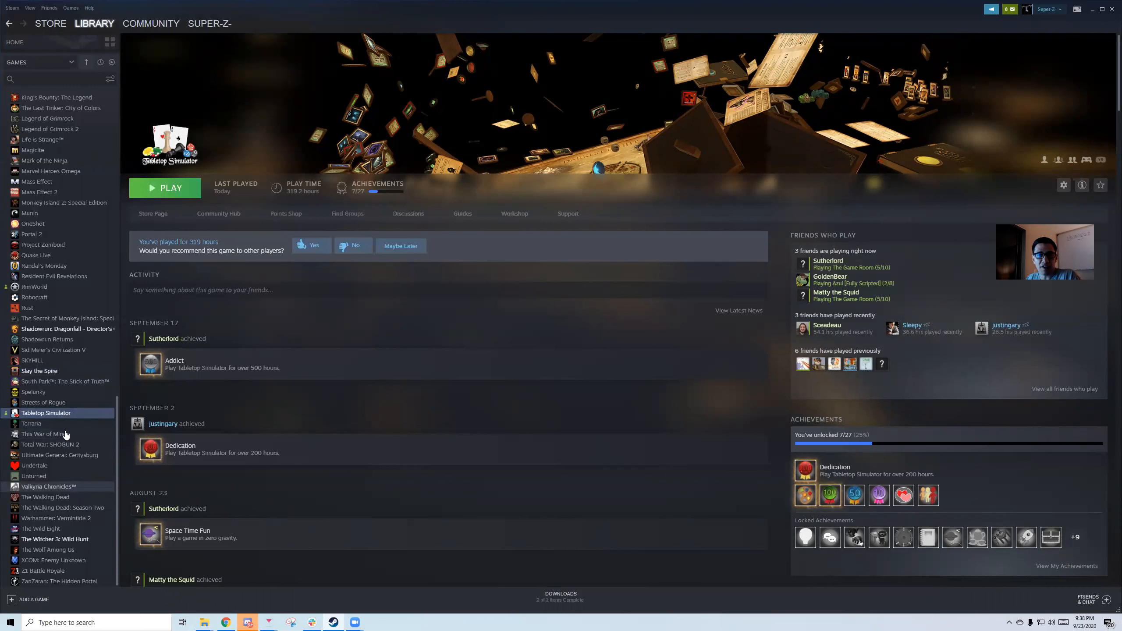
{"action": "right_click", "coordinate": [60, 413]}
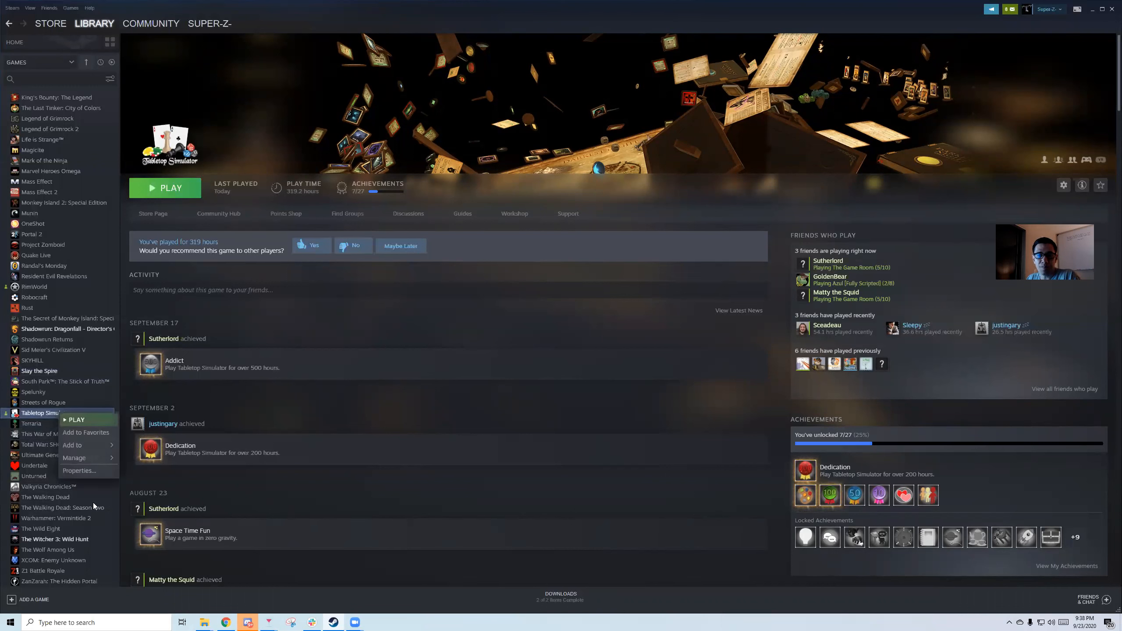
{"action": "left_click", "coordinate": [80, 470]}
{"action": "left_click", "coordinate": [540, 187]}
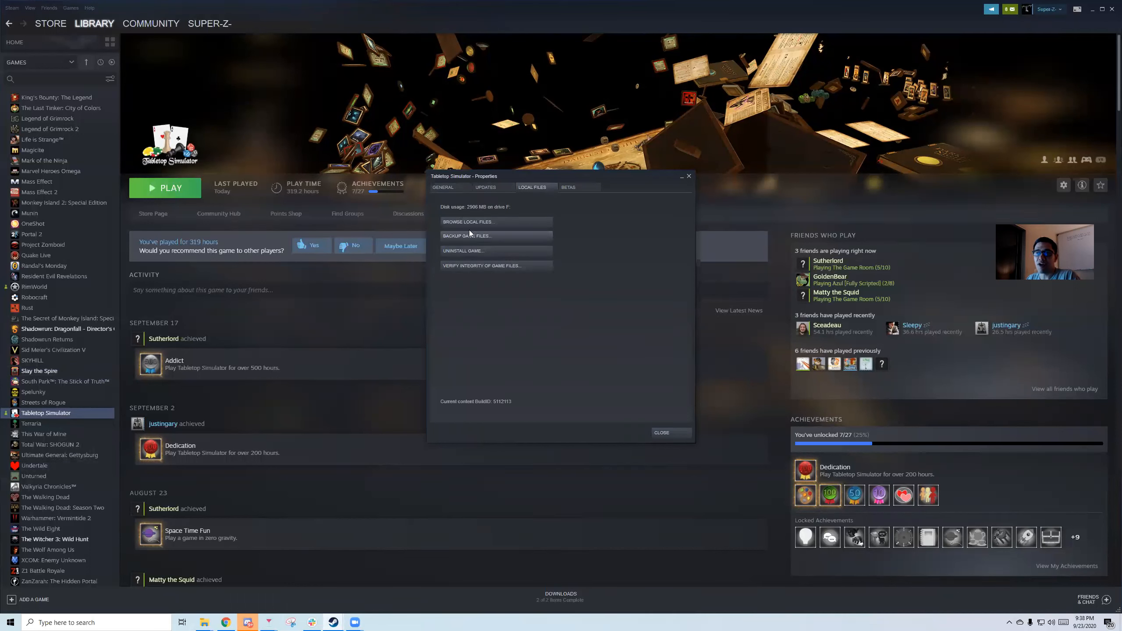
{"action": "right_click", "coordinate": [46, 416]}
{"action": "left_click", "coordinate": [79, 470]}
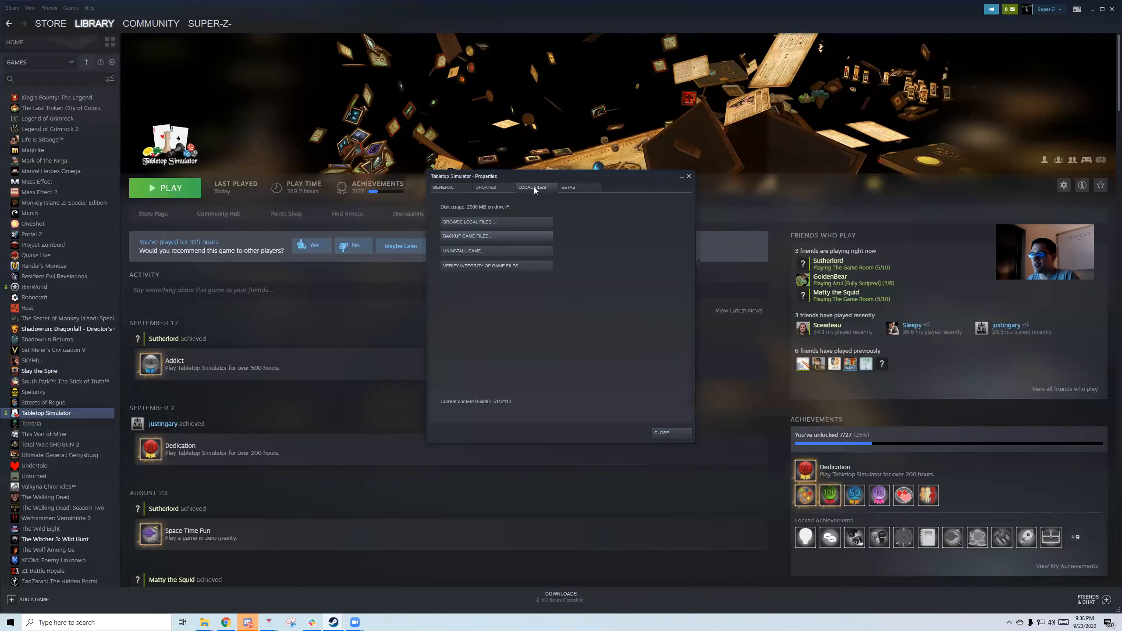
{"action": "left_click", "coordinate": [472, 222]}
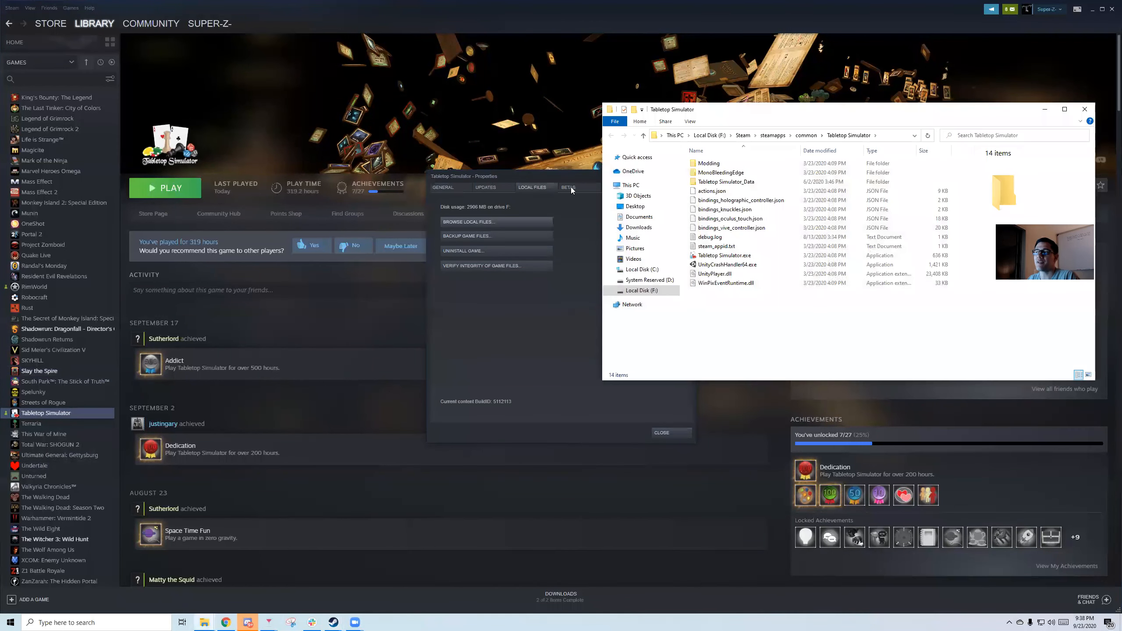
Locate TTS-Deck-Editor.exe in the Deck Builder folder inside Tabletop Simulator's Modding folder and view its file options
{"action": "left_click_drag", "start_coordinate": [811, 115], "coordinate": [417, 129]}
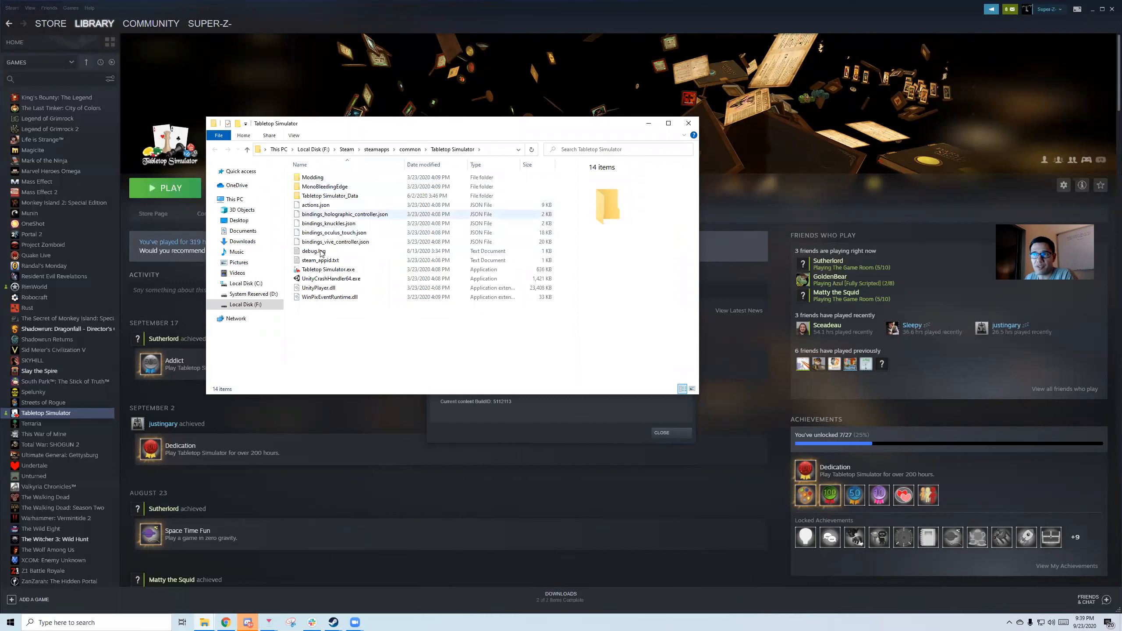
{"action": "double_click", "coordinate": [313, 177]}
{"action": "double_click", "coordinate": [328, 189]}
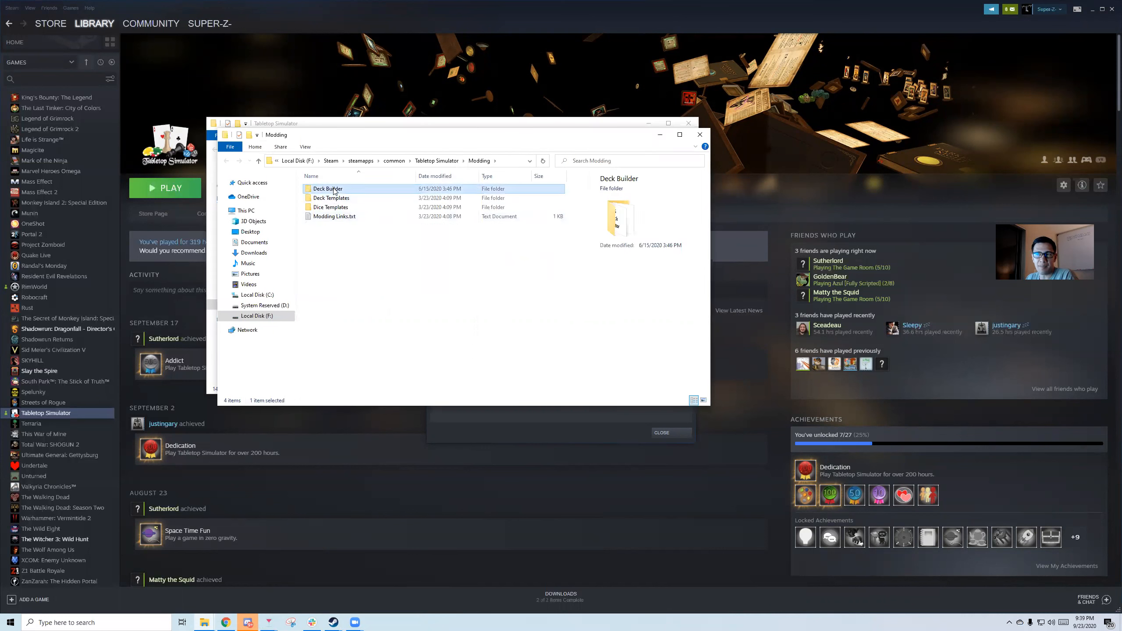
{"action": "left_click", "coordinate": [339, 219]}
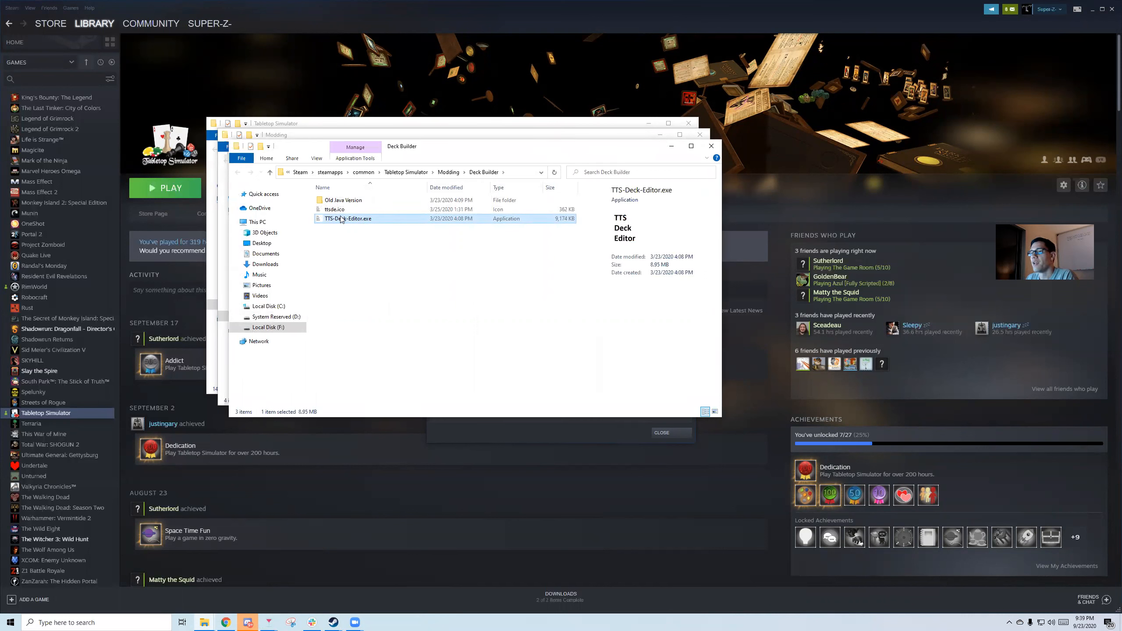
{"action": "right_click", "coordinate": [341, 220]}
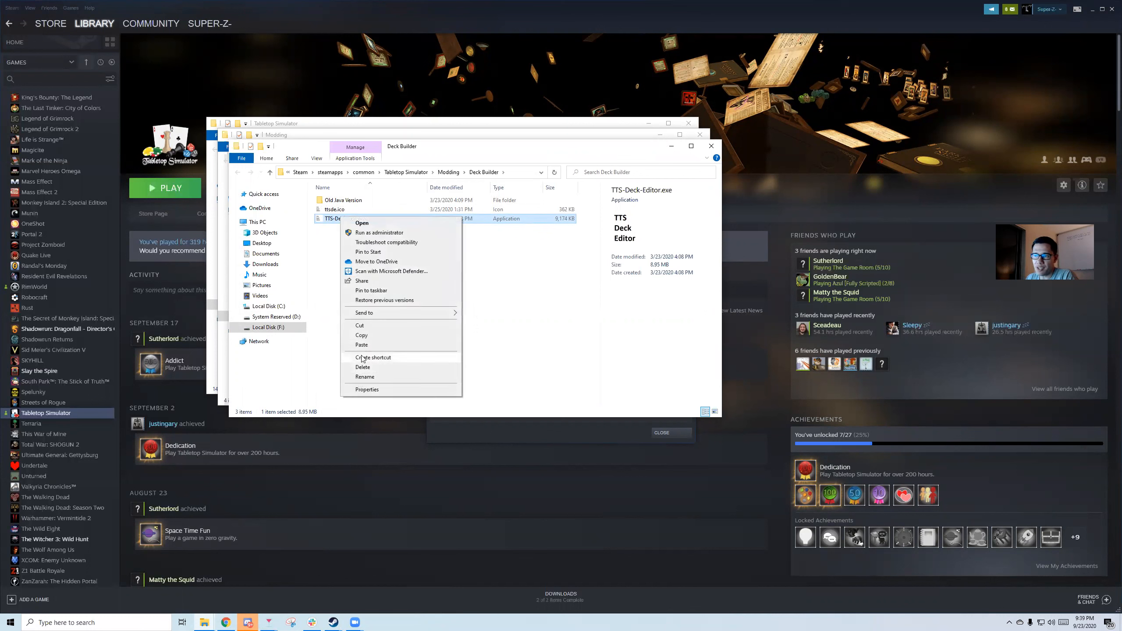
{"action": "left_click", "coordinate": [314, 269]}
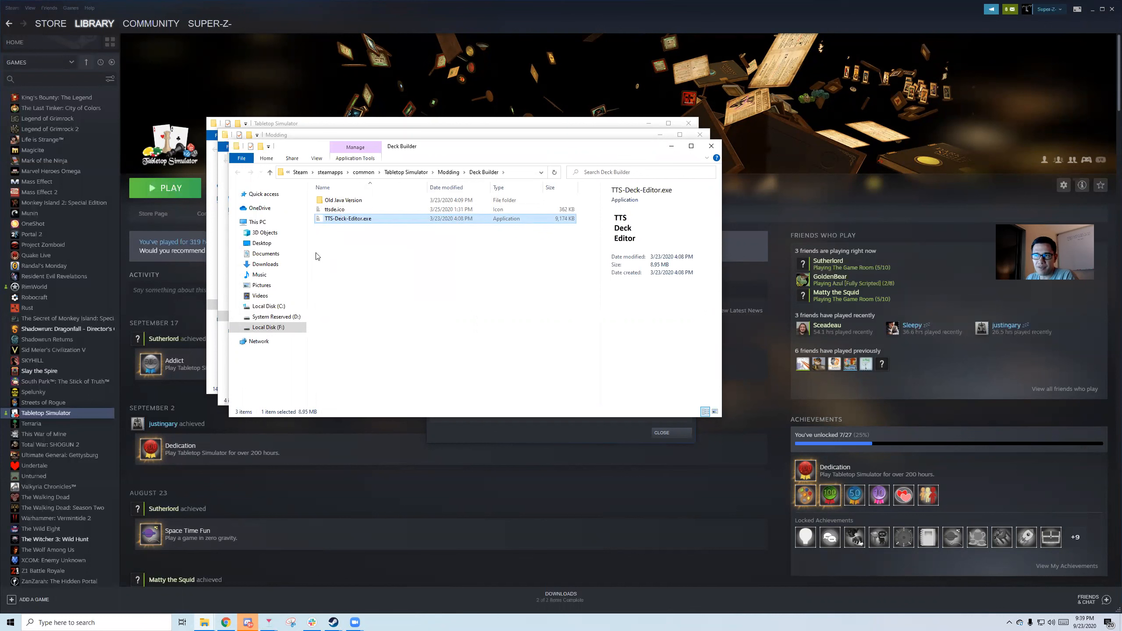
Close the Tabletop Simulator folder windows, Steam and the properties dialog, and launch Deck Editor from the desktop
{"action": "left_click", "coordinate": [711, 146]}
{"action": "left_click", "coordinate": [700, 135]}
{"action": "left_click", "coordinate": [688, 123]}
{"action": "left_click", "coordinate": [1092, 9]}
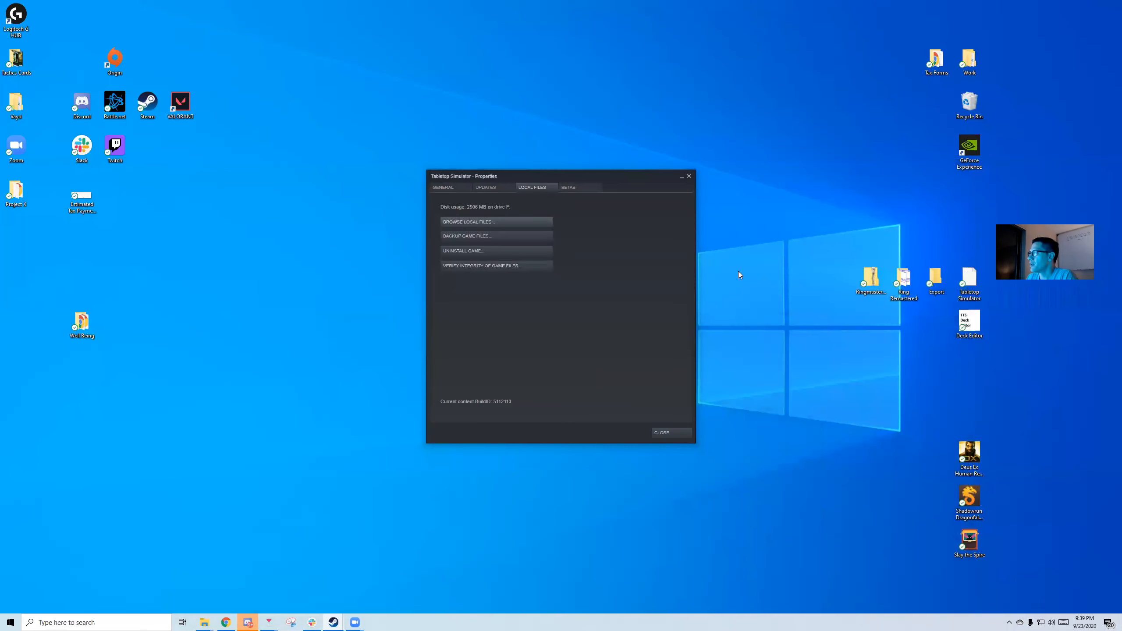
{"action": "left_click", "coordinate": [680, 433]}
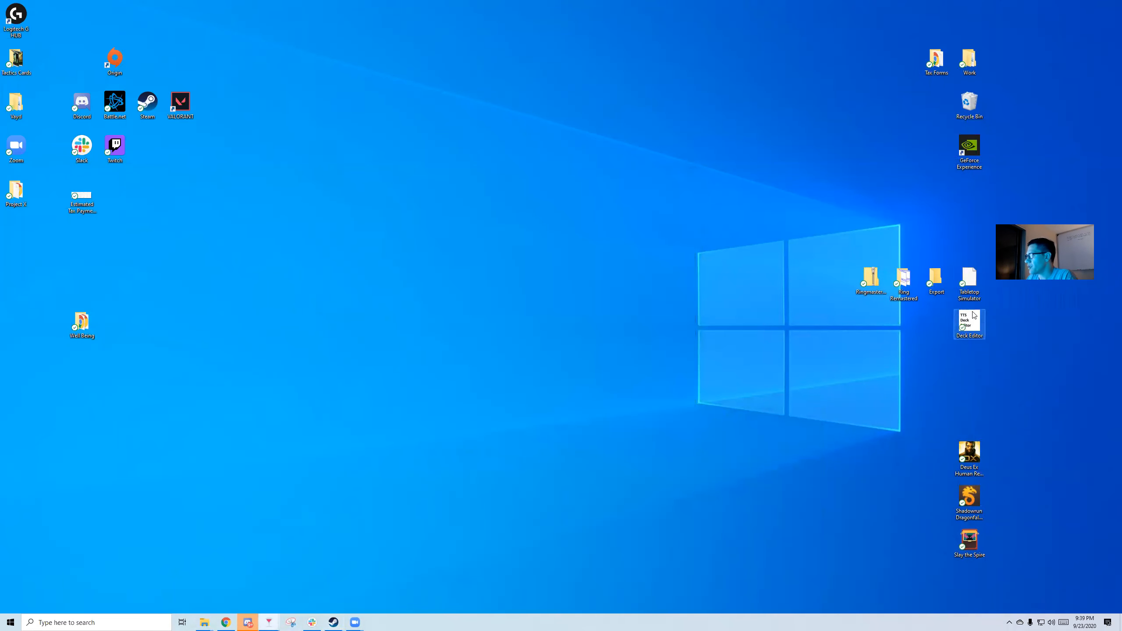
{"action": "double_click", "coordinate": [971, 325]}
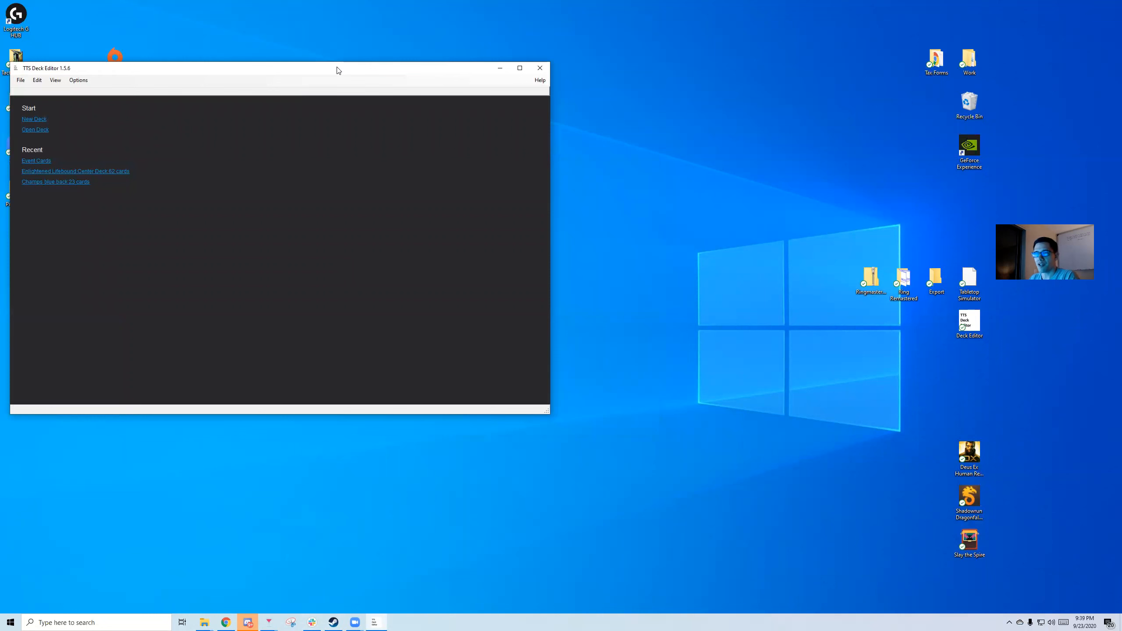
Switch back to Cocktail, start exporting the Event Cards set with the Images Exporter, and open the export folder selection
{"action": "mouse_move", "coordinate": [272, 621]}
{"action": "left_click", "coordinate": [318, 583]}
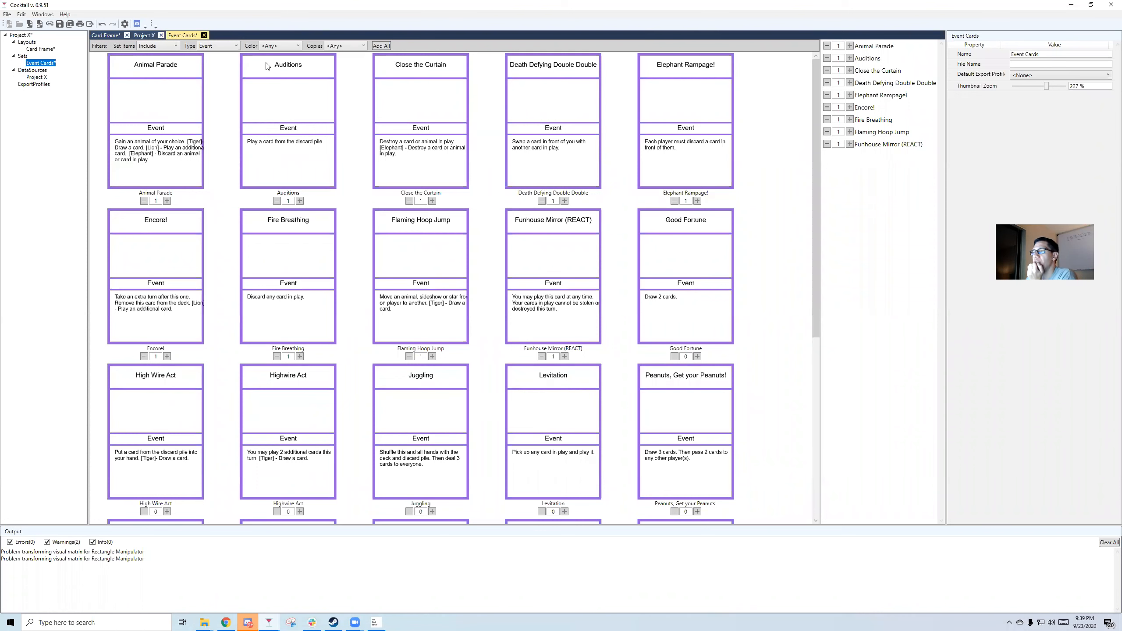
{"action": "right_click", "coordinate": [39, 66]}
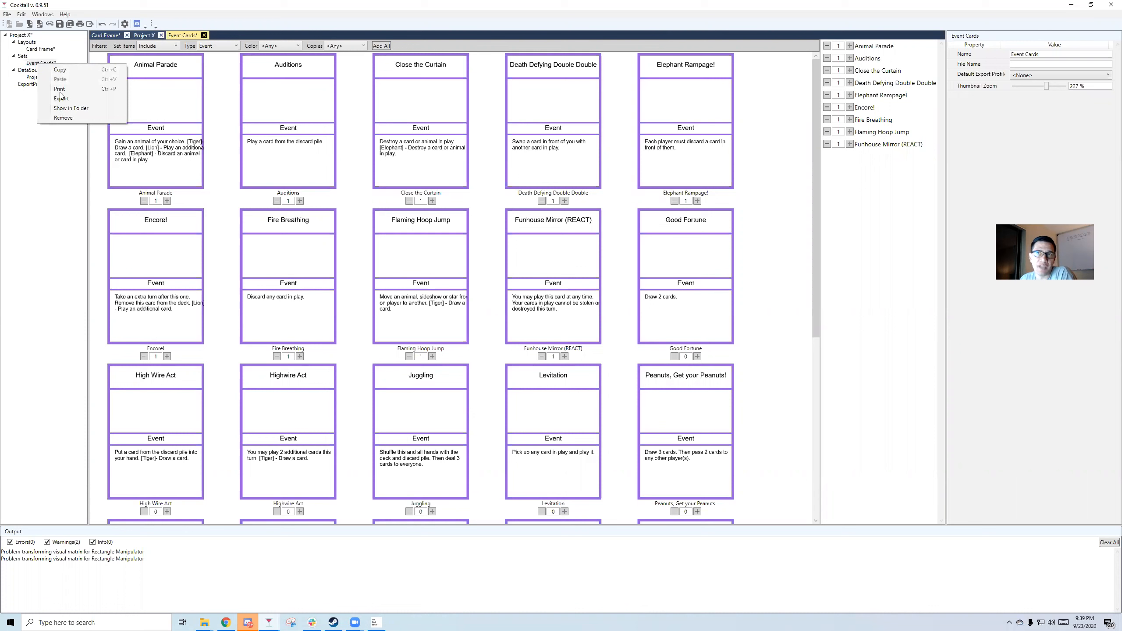
{"action": "left_click", "coordinate": [32, 65]}
{"action": "right_click", "coordinate": [33, 64]}
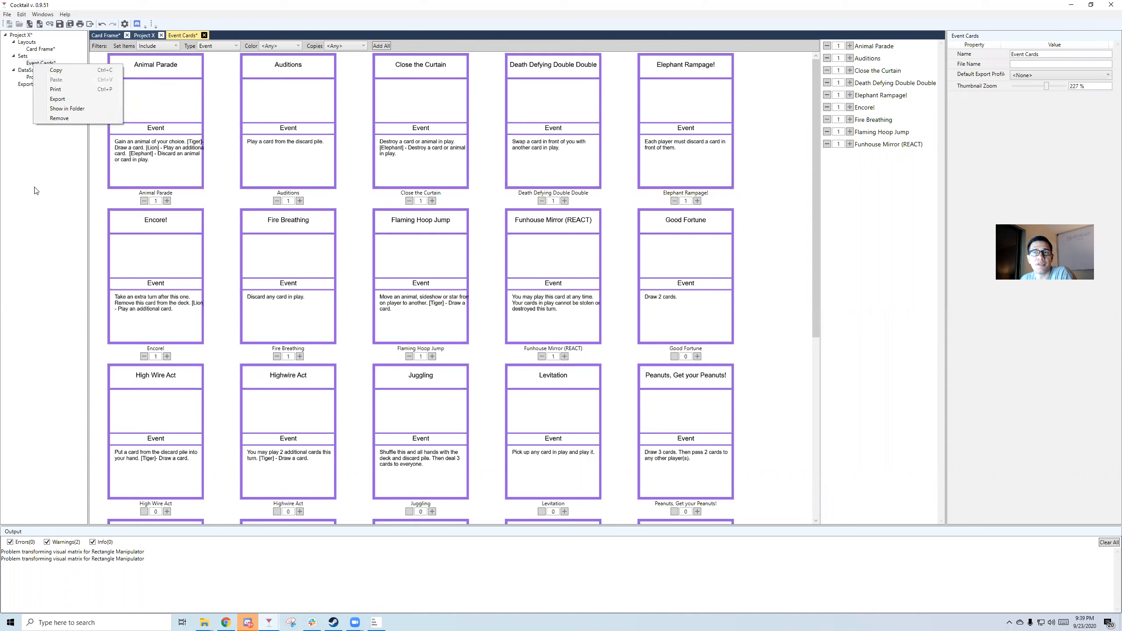
{"action": "left_click", "coordinate": [59, 99]}
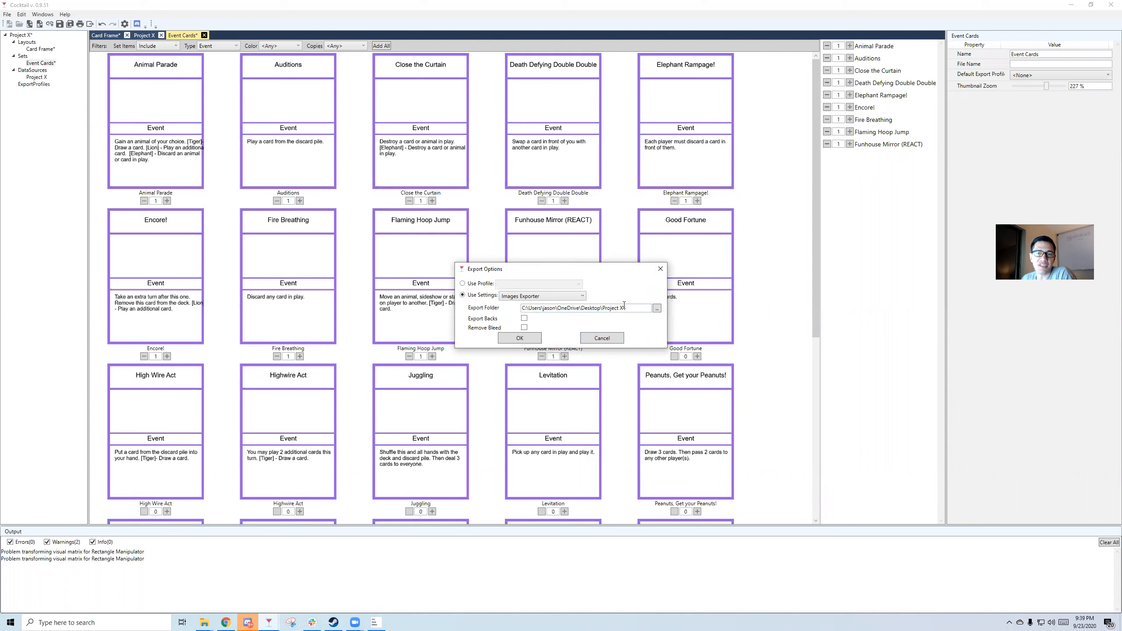
{"action": "left_click", "coordinate": [657, 309]}
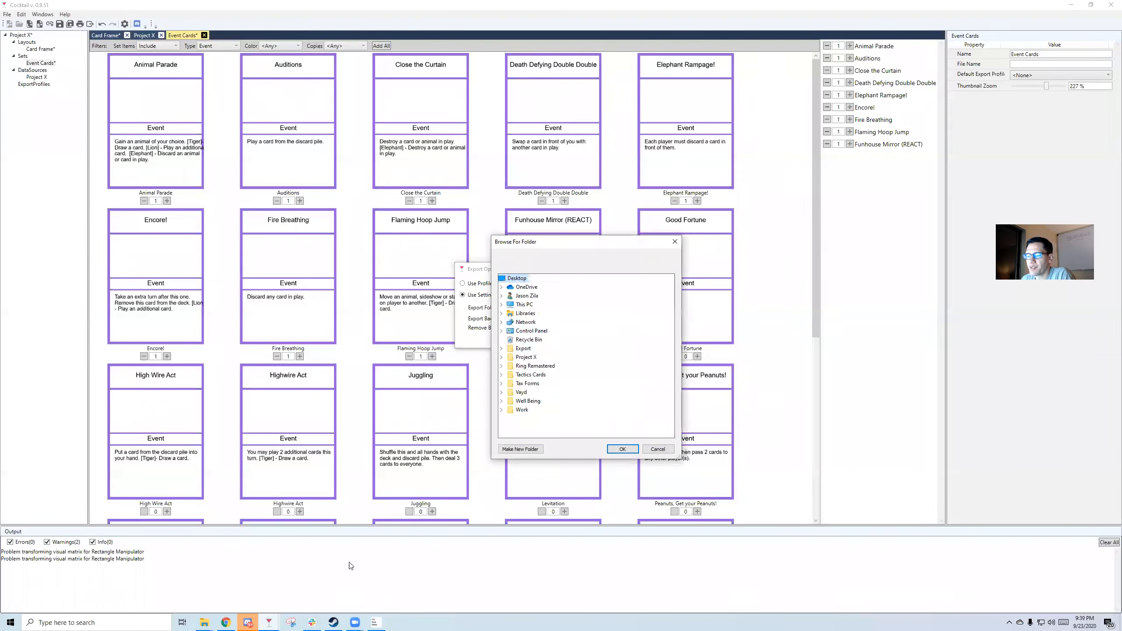
Check the contents of the Export folder in File Explorer and return to Cocktail's export folder selection
{"action": "left_click", "coordinate": [209, 616]}
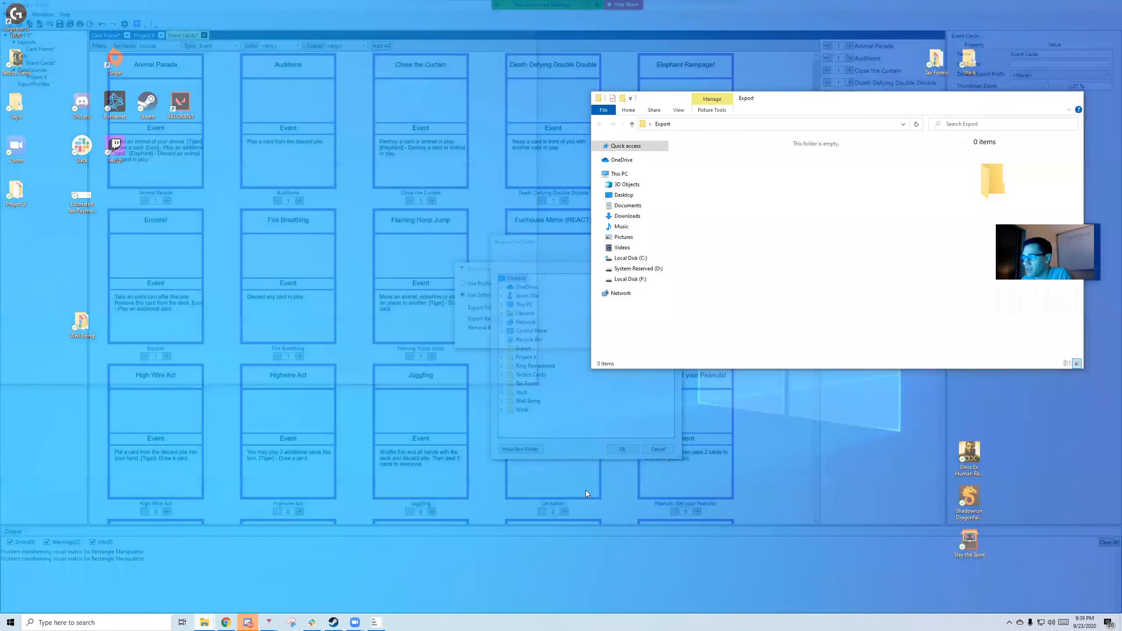
{"action": "left_click", "coordinate": [476, 591]}
{"action": "left_click", "coordinate": [1033, 98]}
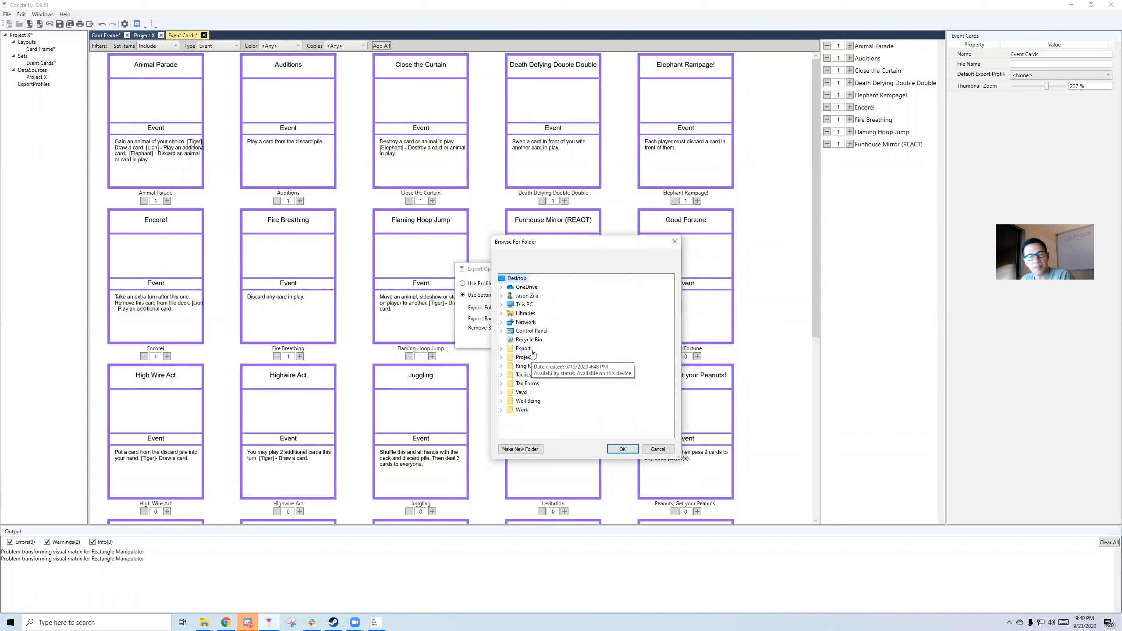
Choose the desktop's Export folder as the destination and export the Event Cards set as images
{"action": "left_click", "coordinate": [522, 349]}
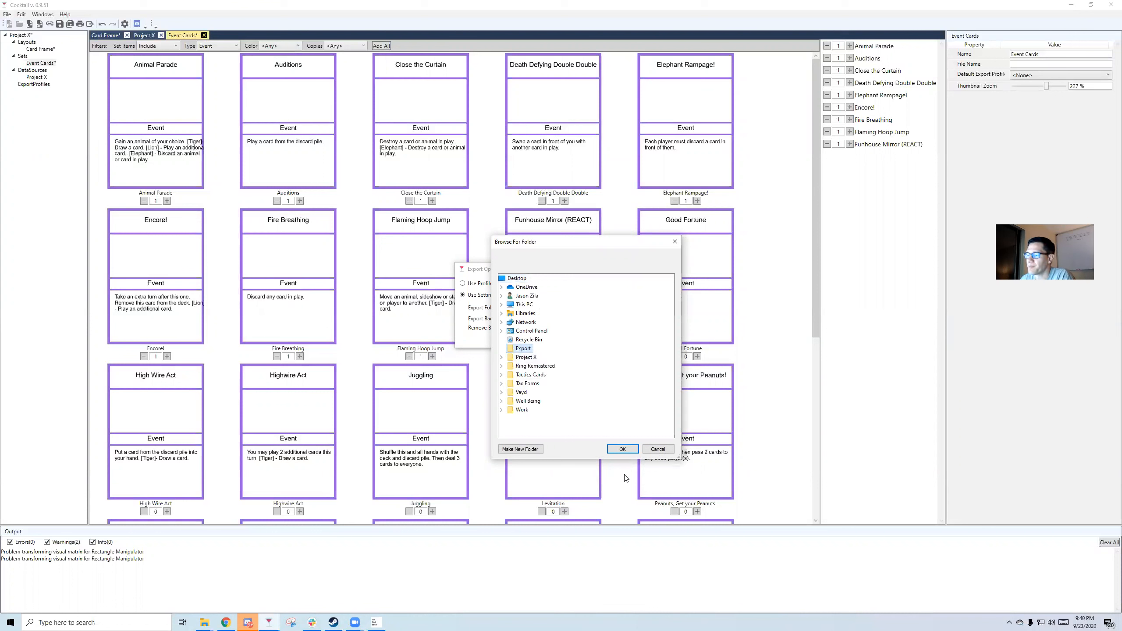
{"action": "left_click", "coordinate": [619, 448]}
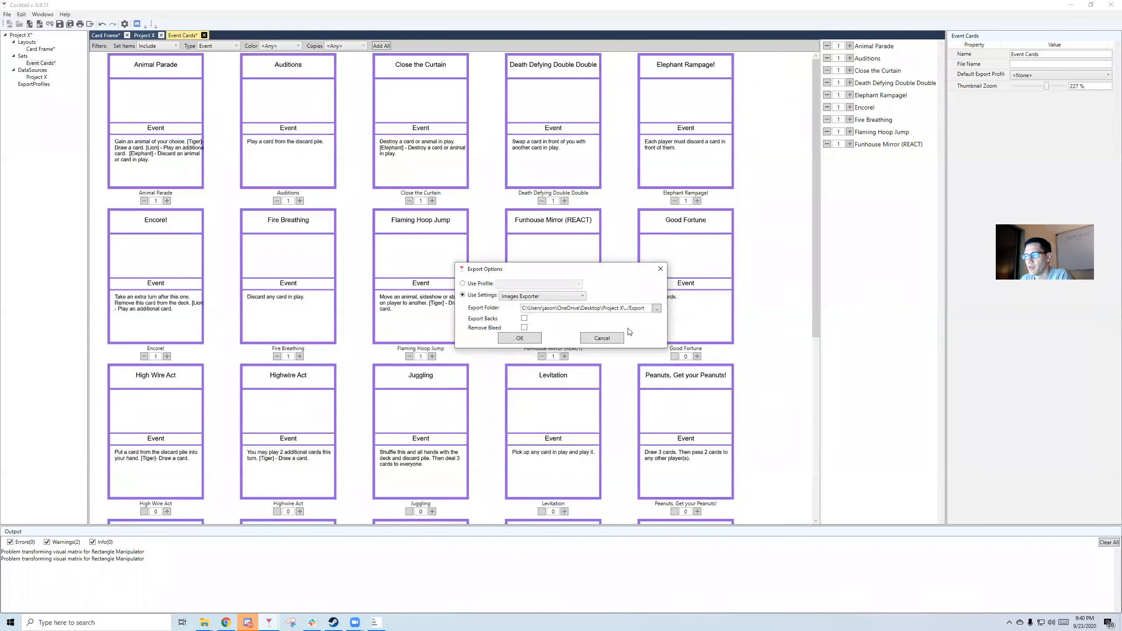
{"action": "left_click", "coordinate": [520, 337]}
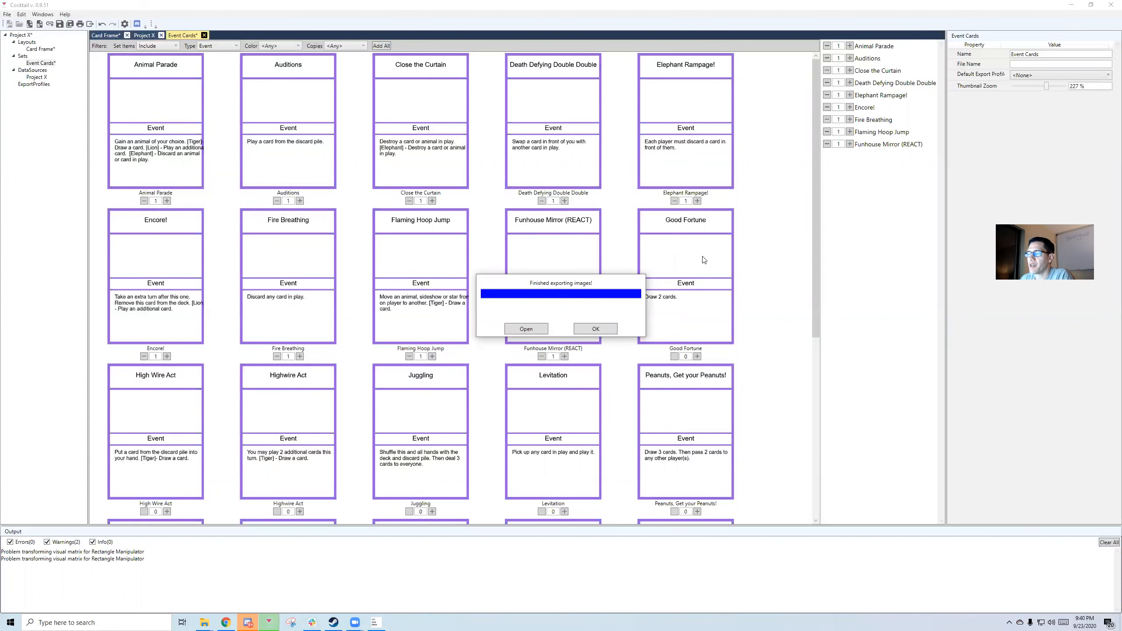
{"action": "left_click", "coordinate": [594, 328]}
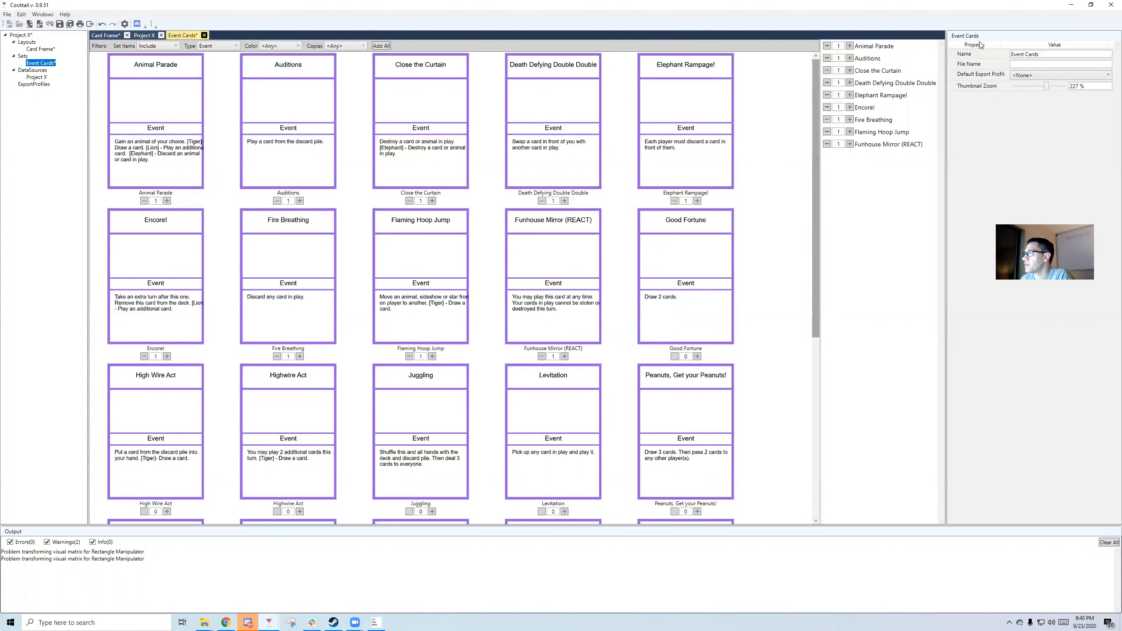
Open the desktop's Export folder, preview 11_001.png, and place the folder window beside TTS Deck Editor
{"action": "left_click", "coordinate": [1070, 5]}
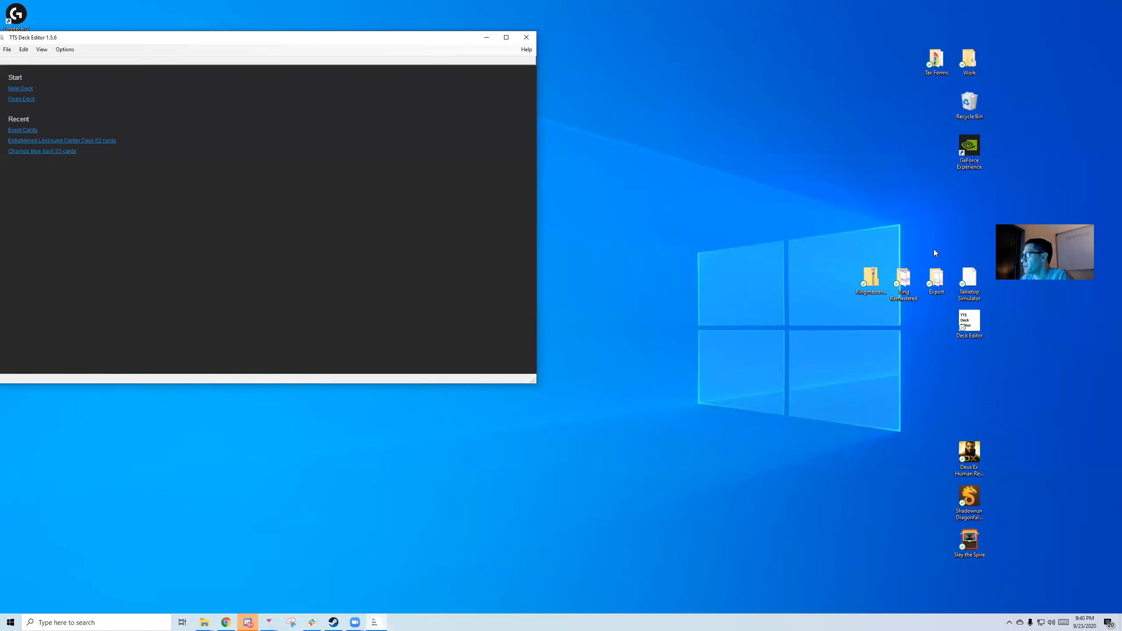
{"action": "double_click", "coordinate": [934, 278]}
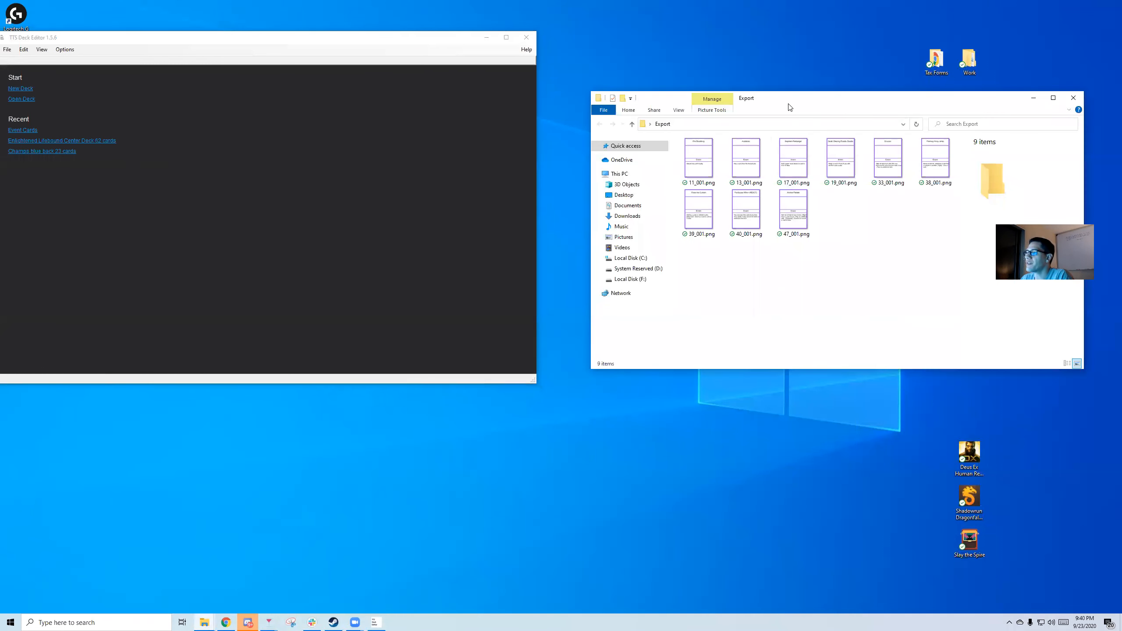
{"action": "left_click_drag", "start_coordinate": [797, 113], "coordinate": [663, 174]}
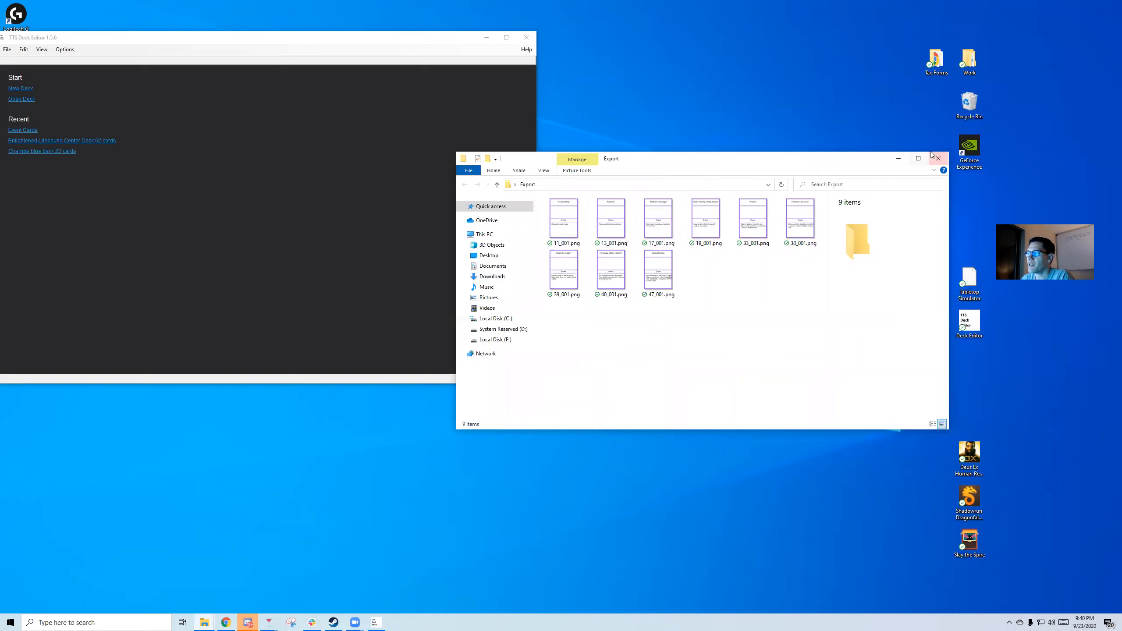
{"action": "double_click", "coordinate": [568, 210]}
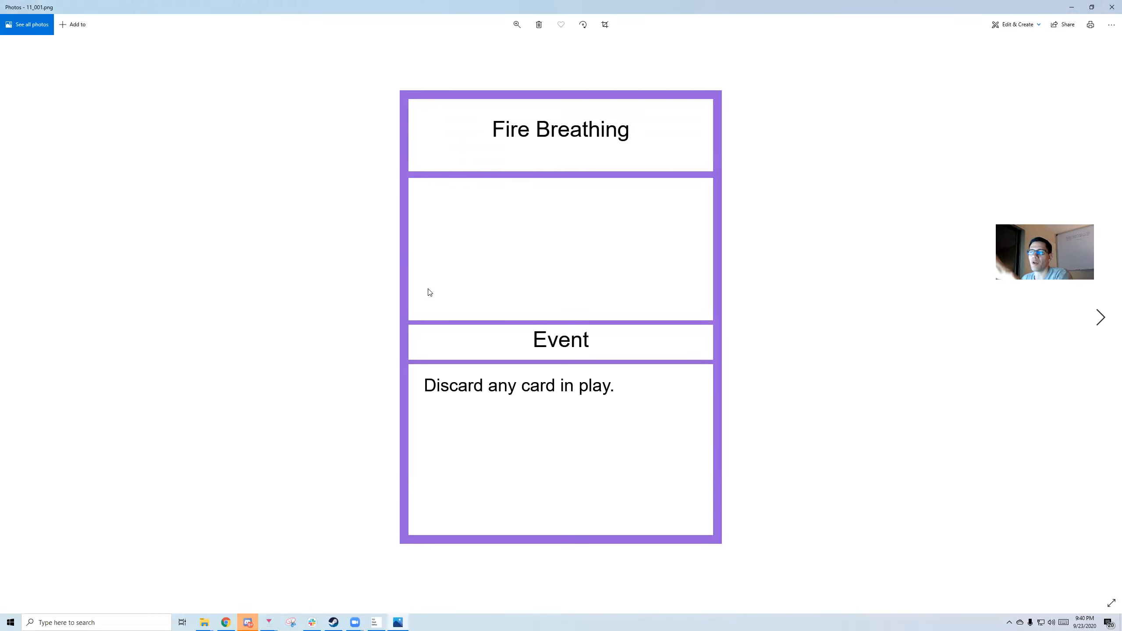
{"action": "left_click", "coordinate": [1109, 8]}
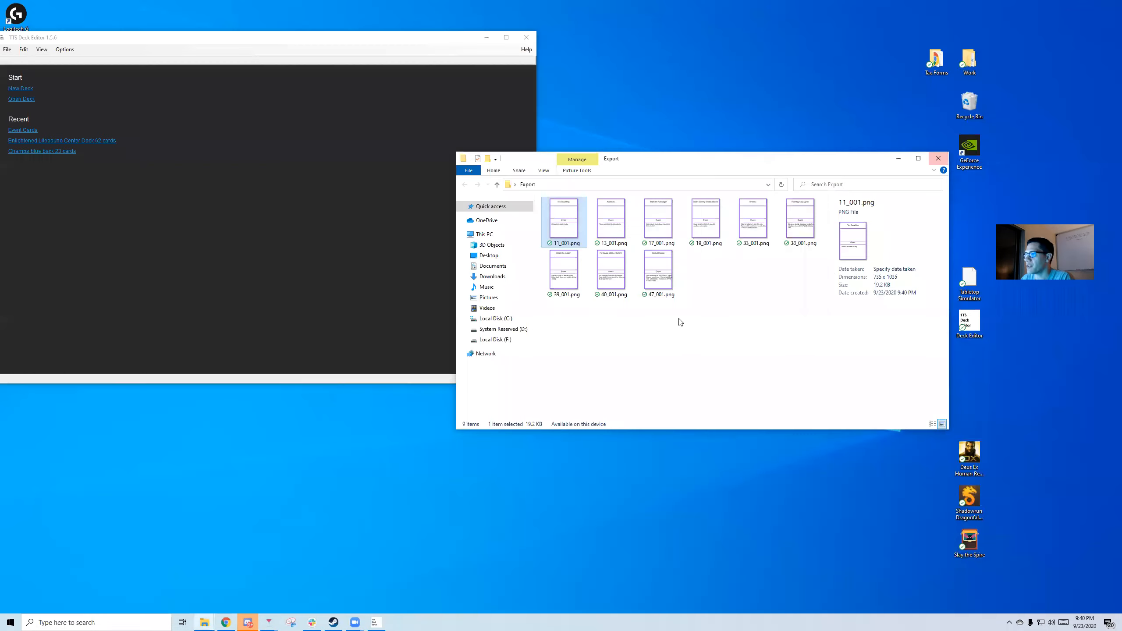
{"action": "left_click_drag", "start_coordinate": [650, 163], "coordinate": [734, 82]}
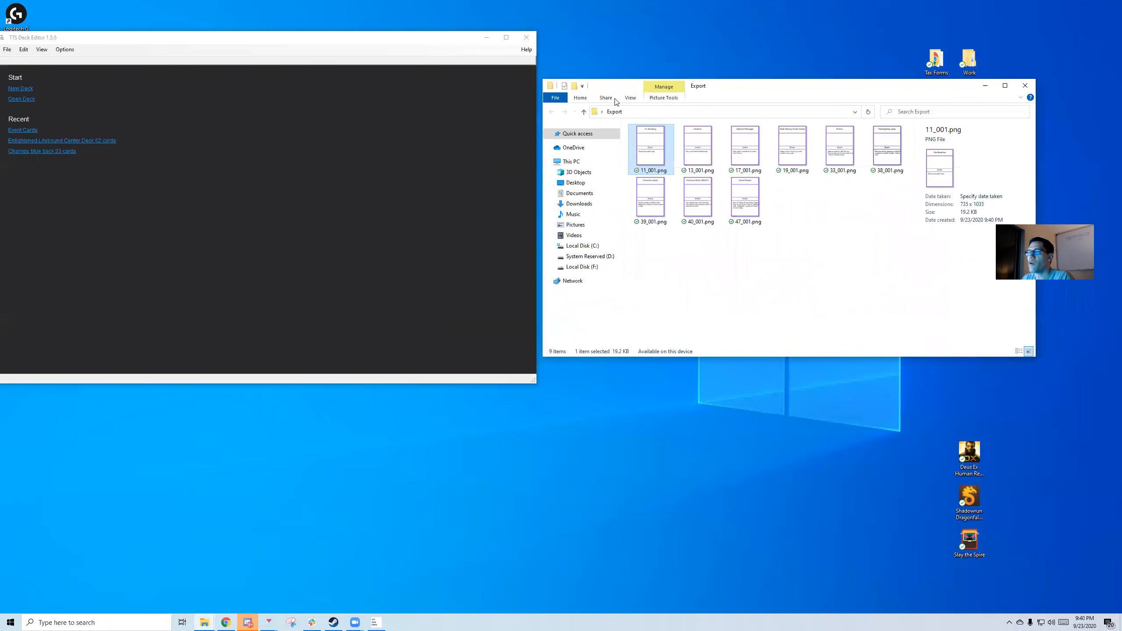
Create a new deck in TTS Deck Editor, 10 wide by 7 high, and add all exported card images to it
{"action": "left_click", "coordinate": [16, 91]}
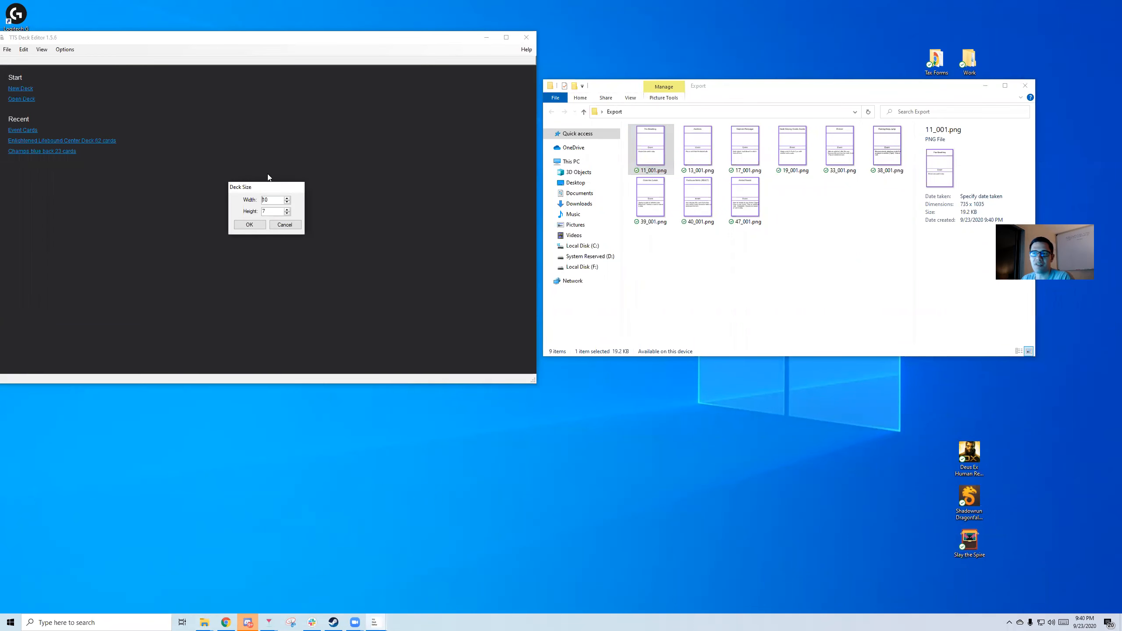
{"action": "left_click", "coordinate": [250, 224]}
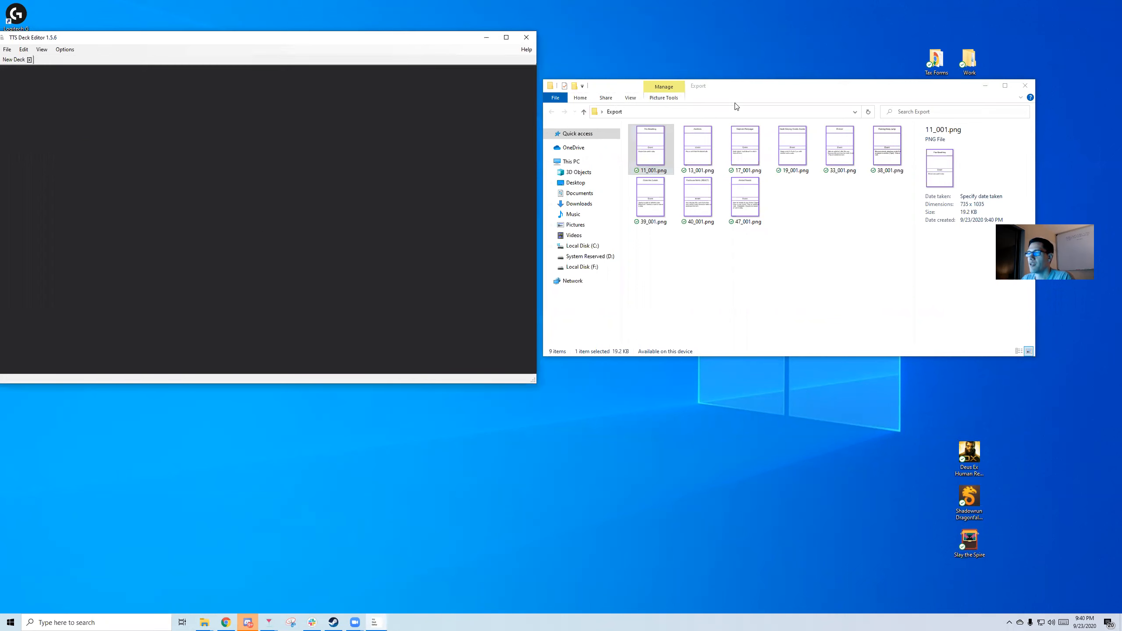
{"action": "left_click", "coordinate": [764, 95]}
{"action": "key", "text": "ctrl+a"}
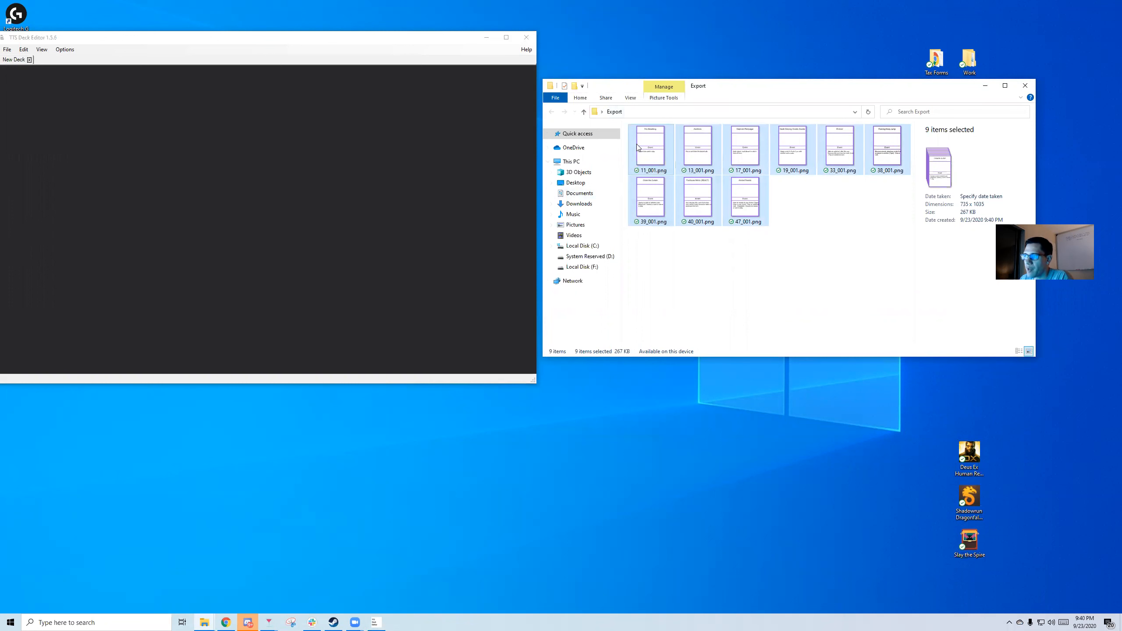
{"action": "left_click_drag", "start_coordinate": [634, 151], "coordinate": [25, 102]}
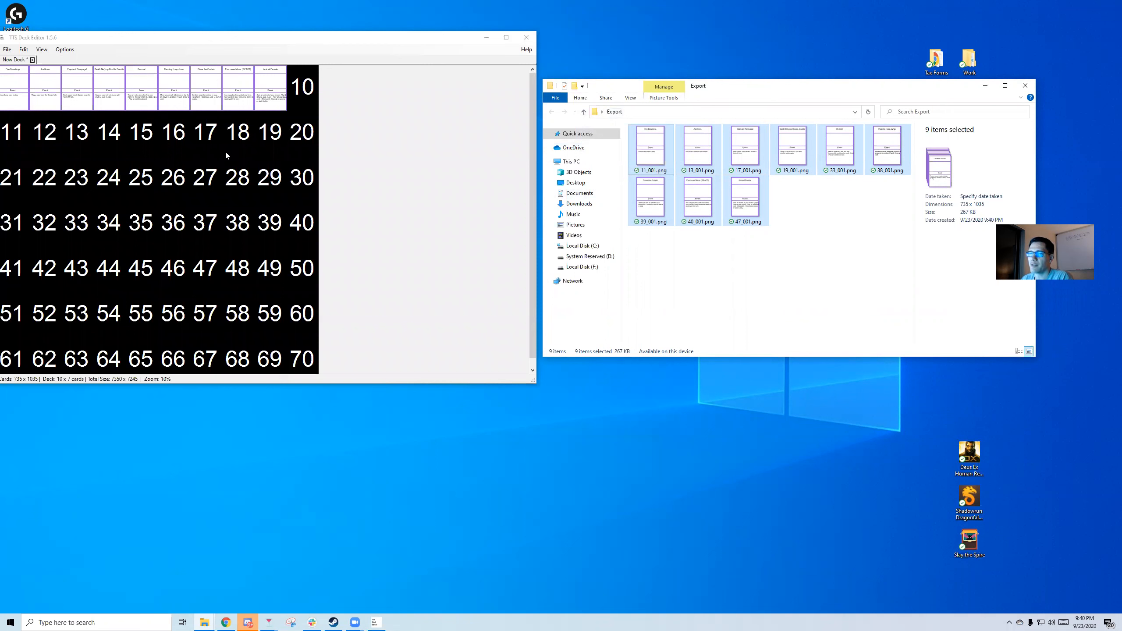
{"action": "scroll", "coordinate": [135, 156], "scroll_direction": "down", "scroll_amount": 1}
{"action": "scroll", "coordinate": [128, 177], "scroll_direction": "up", "scroll_amount": 1}
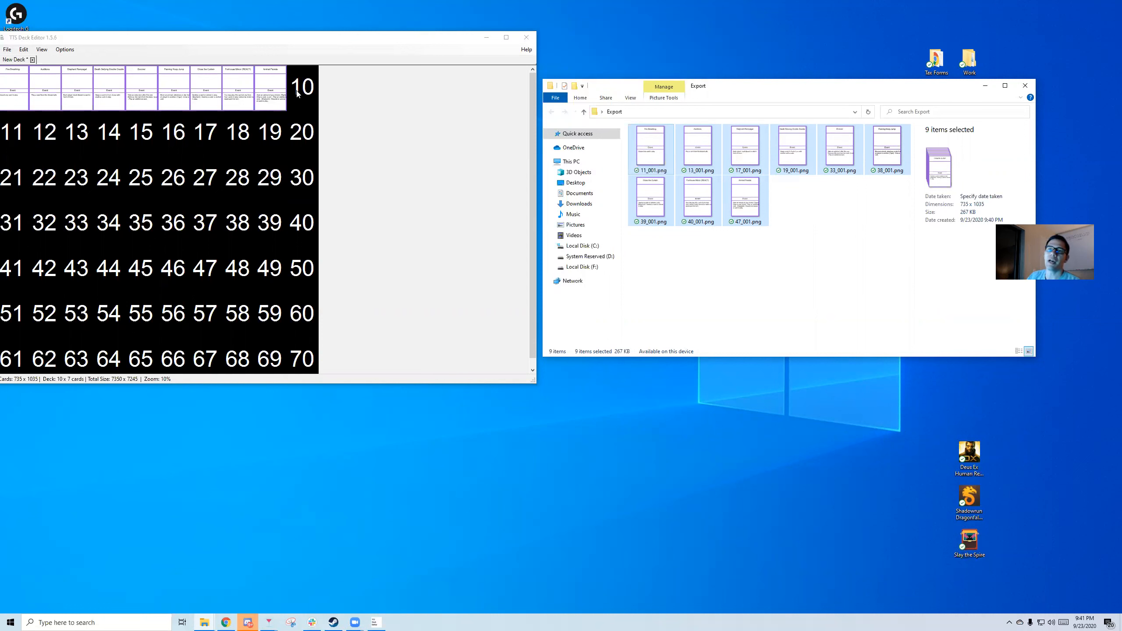
Start exporting the deck without uploading it, and delete the old Event Cards.png from the Cards folder
{"action": "left_click_drag", "start_coordinate": [363, 48], "coordinate": [388, 44]}
{"action": "left_click", "coordinate": [32, 46]}
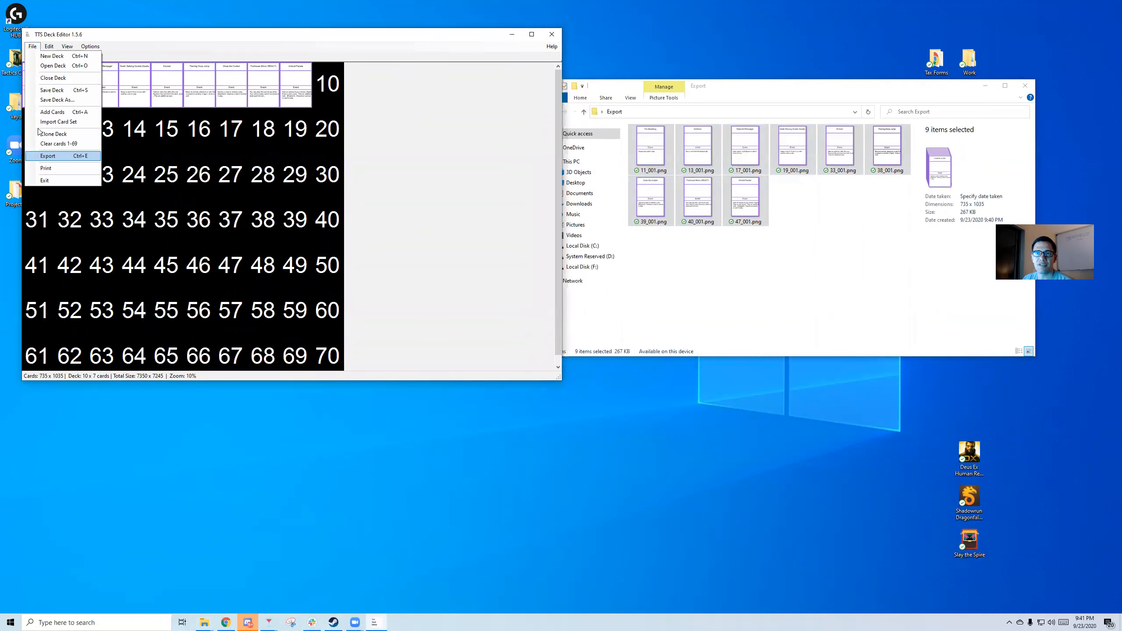
{"action": "left_click", "coordinate": [84, 156]}
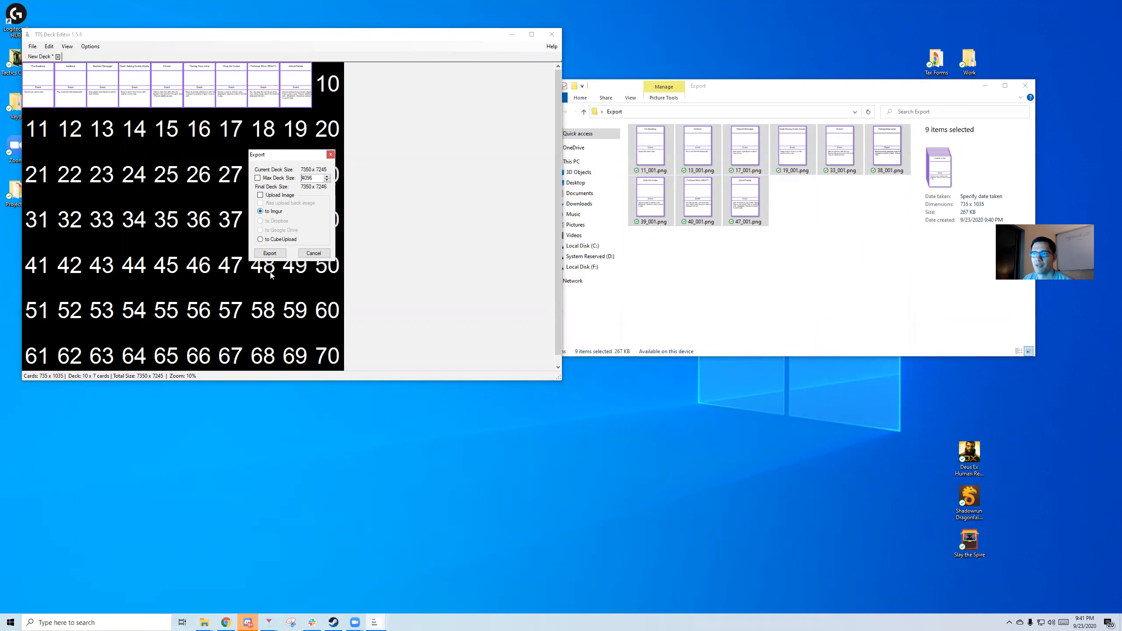
{"action": "left_click", "coordinate": [270, 253]}
{"action": "left_click", "coordinate": [127, 125]}
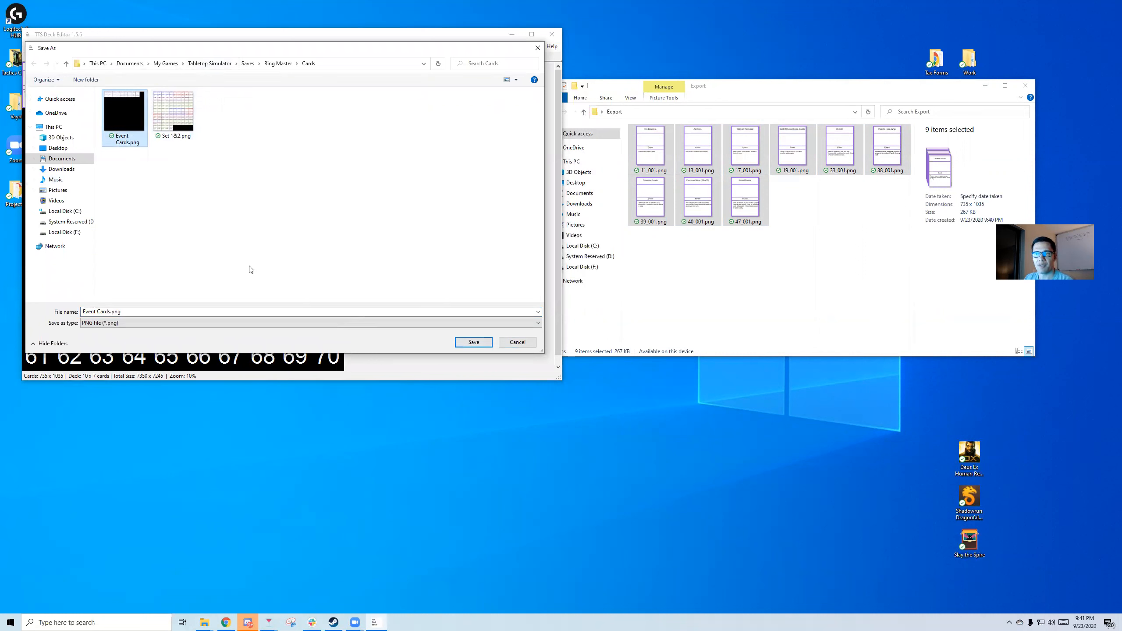
{"action": "double_click", "coordinate": [126, 115]}
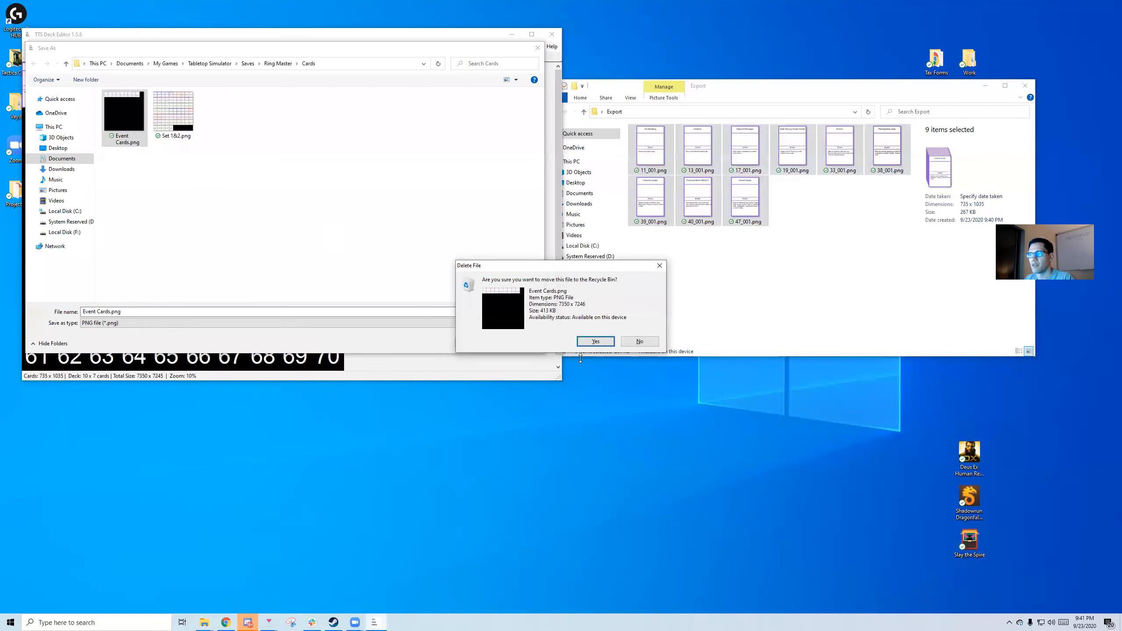
{"action": "left_click", "coordinate": [593, 341]}
{"action": "left_click", "coordinate": [111, 312]}
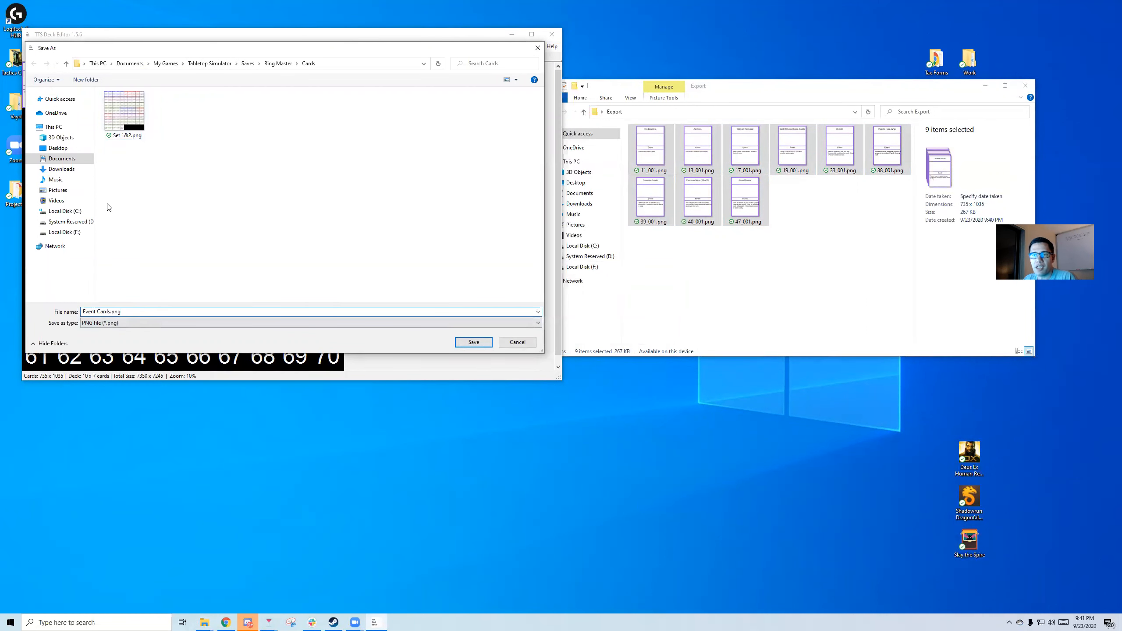
{"action": "left_click", "coordinate": [134, 112]}
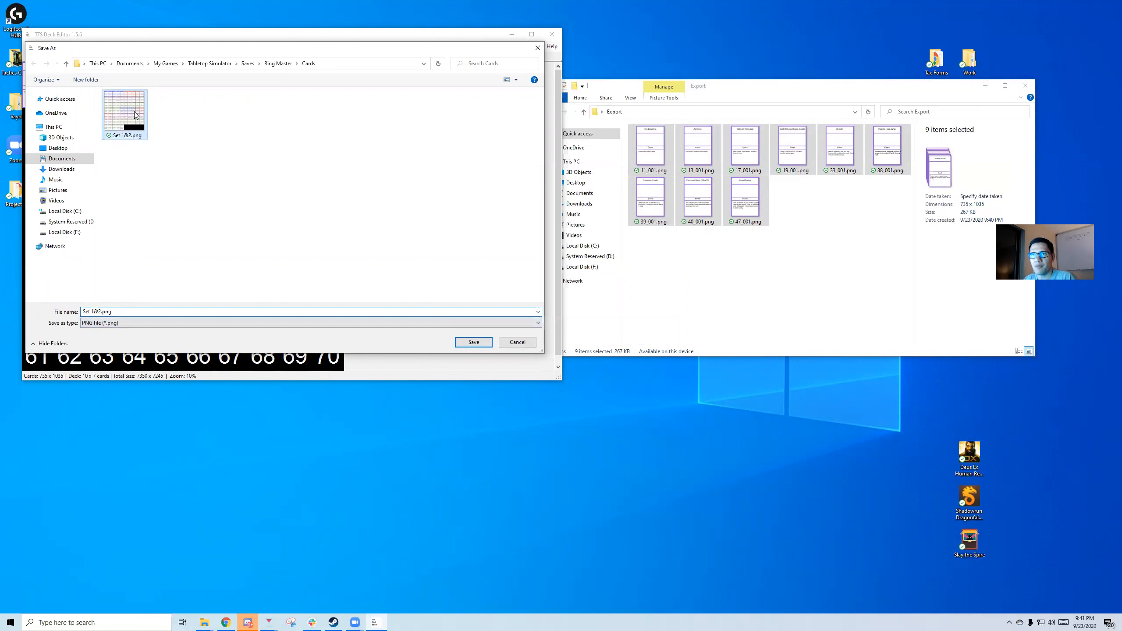
{"action": "left_click", "coordinate": [473, 342]}
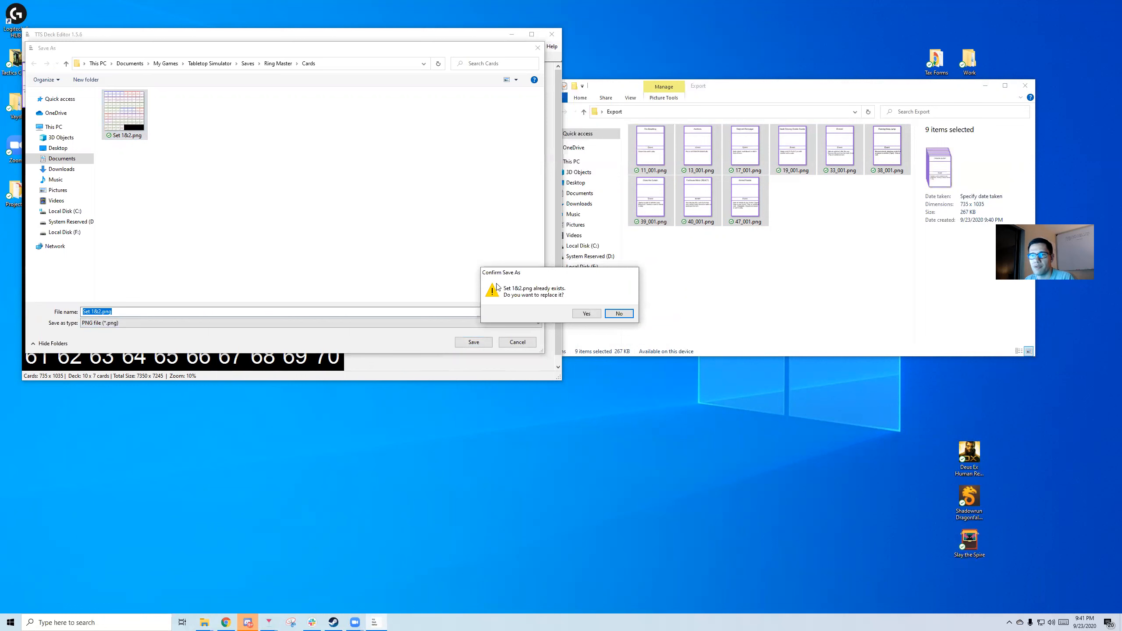
{"action": "left_click", "coordinate": [614, 315]}
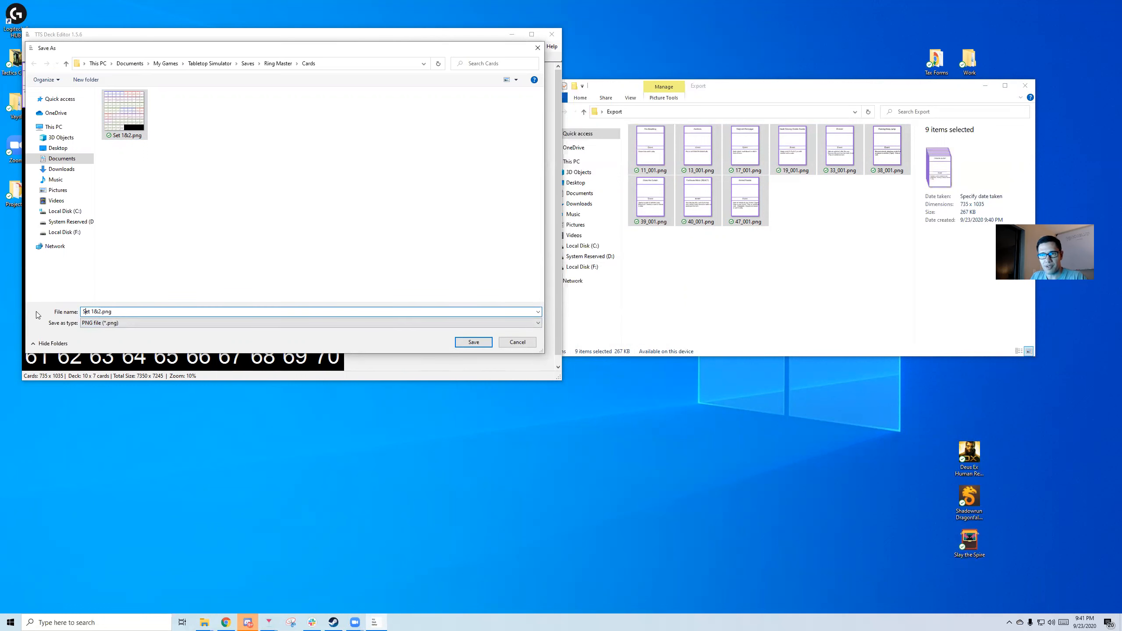
Name the deck image Event Cards and save it as a PNG file in the Cards folder
{"action": "key", "text": "BackSpace"}
{"action": "key", "text": "BackSpace"}
{"action": "key", "text": "BackSpace"}
{"action": "key", "text": "BackSpace"}
{"action": "key", "text": "BackSpace"}
{"action": "key", "text": "BackSpace"}
{"action": "key", "text": "BackSpace"}
{"action": "key", "text": "BackSpace"}
{"action": "key", "text": "BackSpace"}
{"action": "key", "text": "BackSpace"}
{"action": "key", "text": "BackSpace"}
{"action": "type", "text": "Event Cards"}
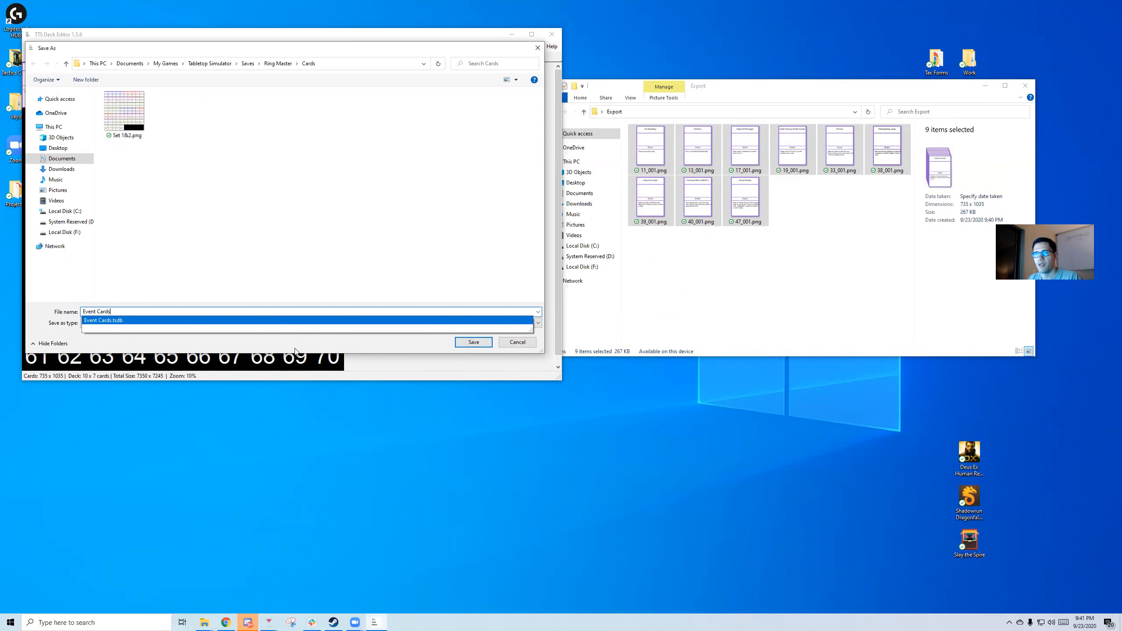
{"action": "left_click", "coordinate": [337, 344]}
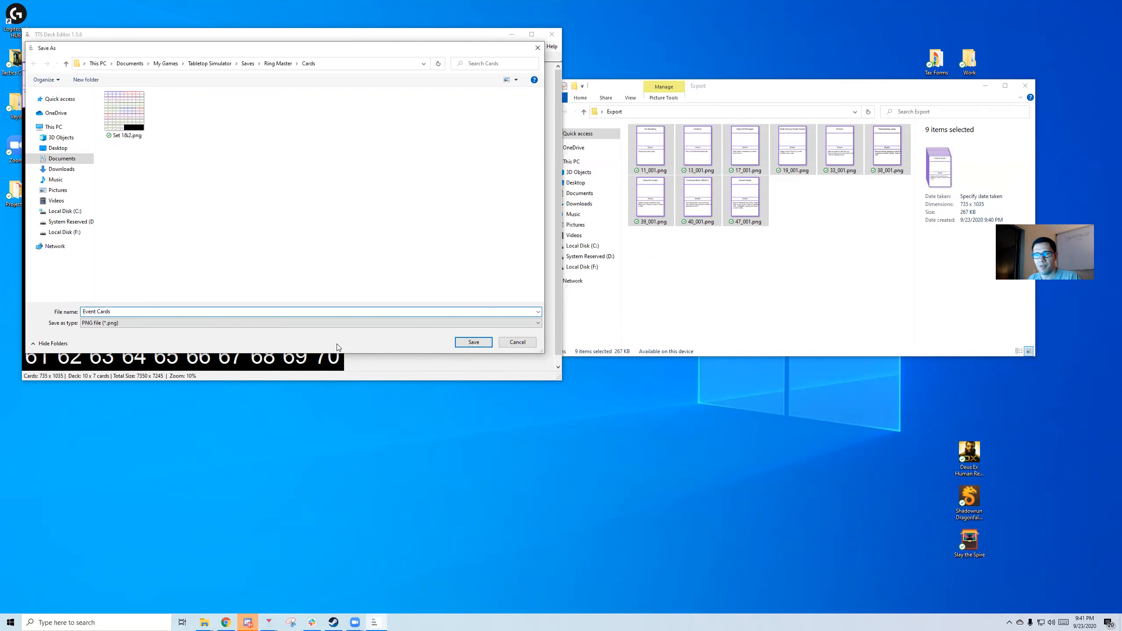
{"action": "left_click", "coordinate": [474, 343]}
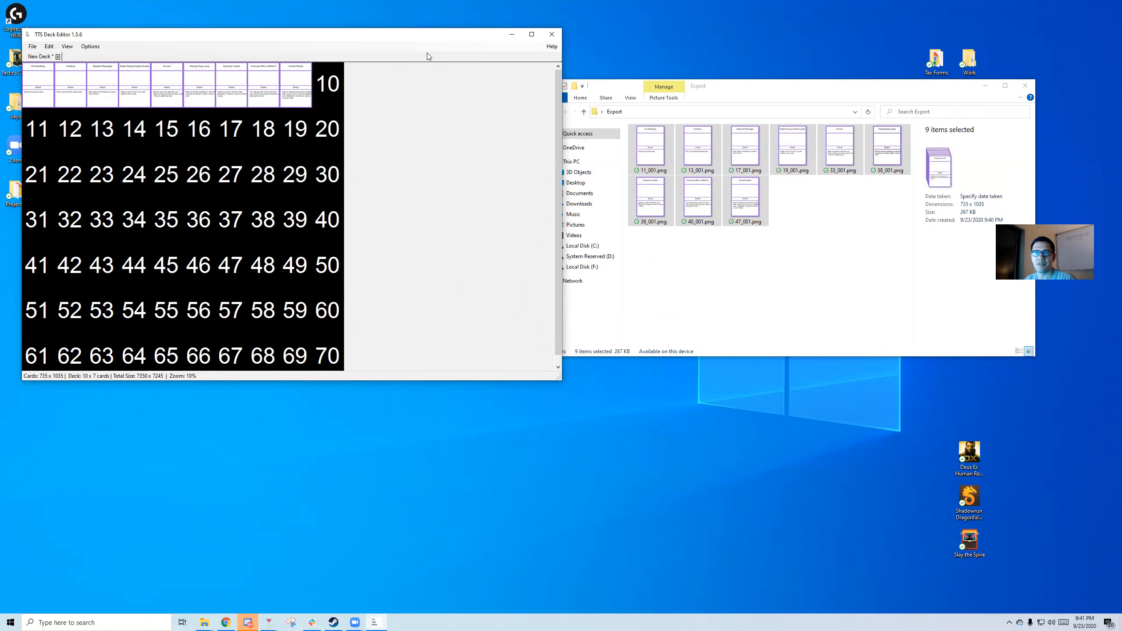
Minimize Deck Editor, the Export folder and Steam, and launch Tabletop Simulator from the desktop
{"action": "left_click", "coordinate": [511, 35]}
{"action": "left_click", "coordinate": [985, 85]}
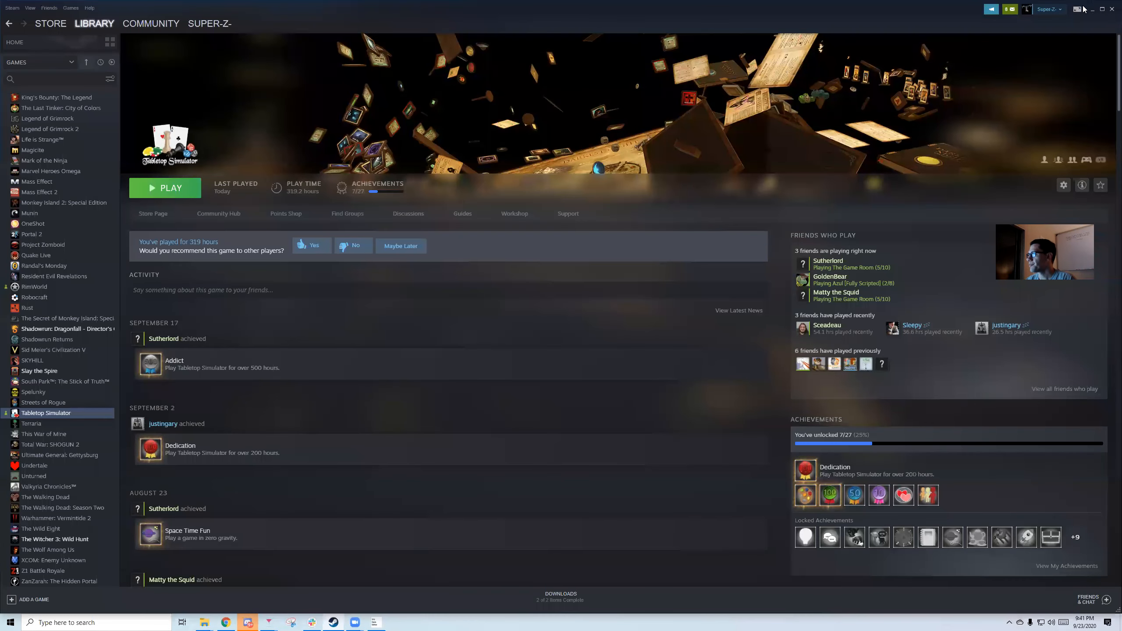
{"action": "left_click", "coordinate": [1091, 9]}
{"action": "double_click", "coordinate": [967, 285]}
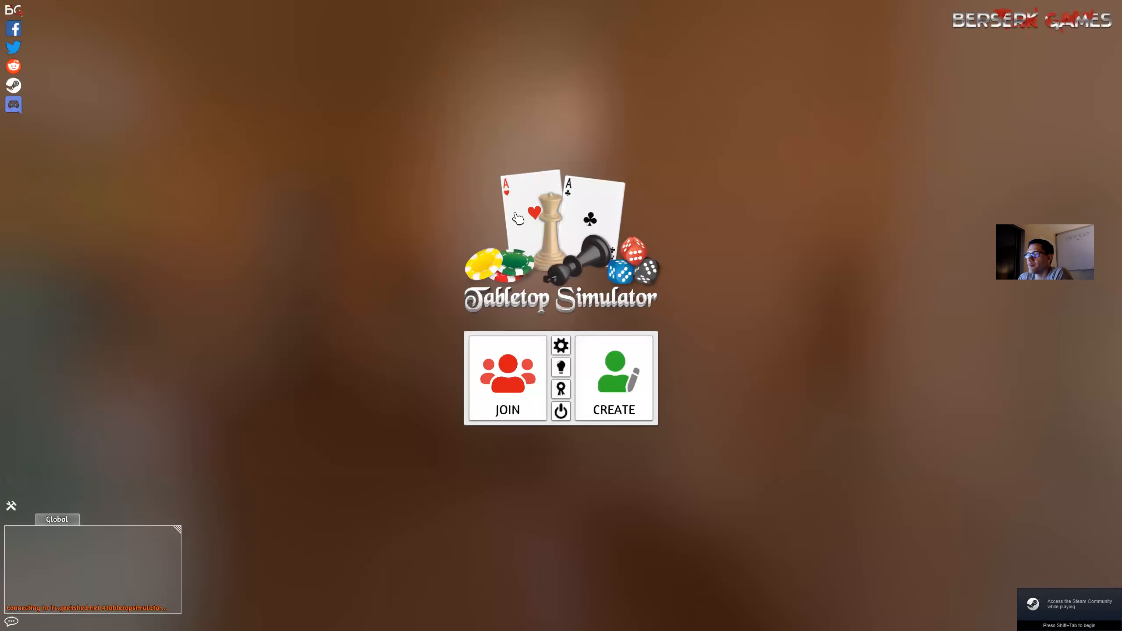
Create a multiplayer game on a server of type Invite
{"action": "left_click", "coordinate": [611, 389]}
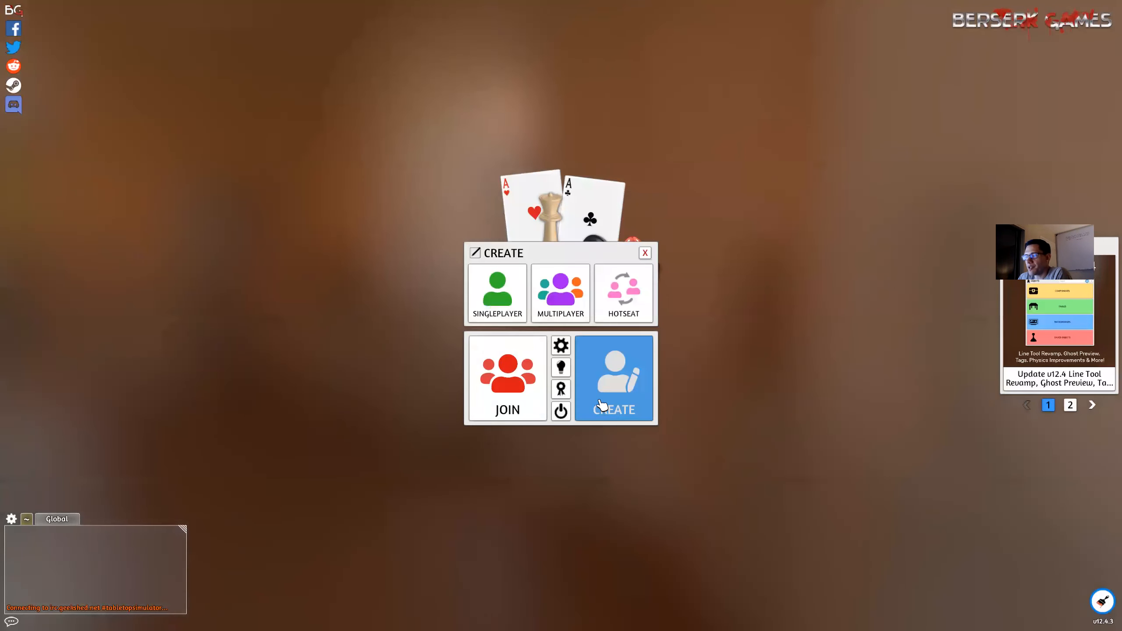
{"action": "left_click", "coordinate": [559, 287]}
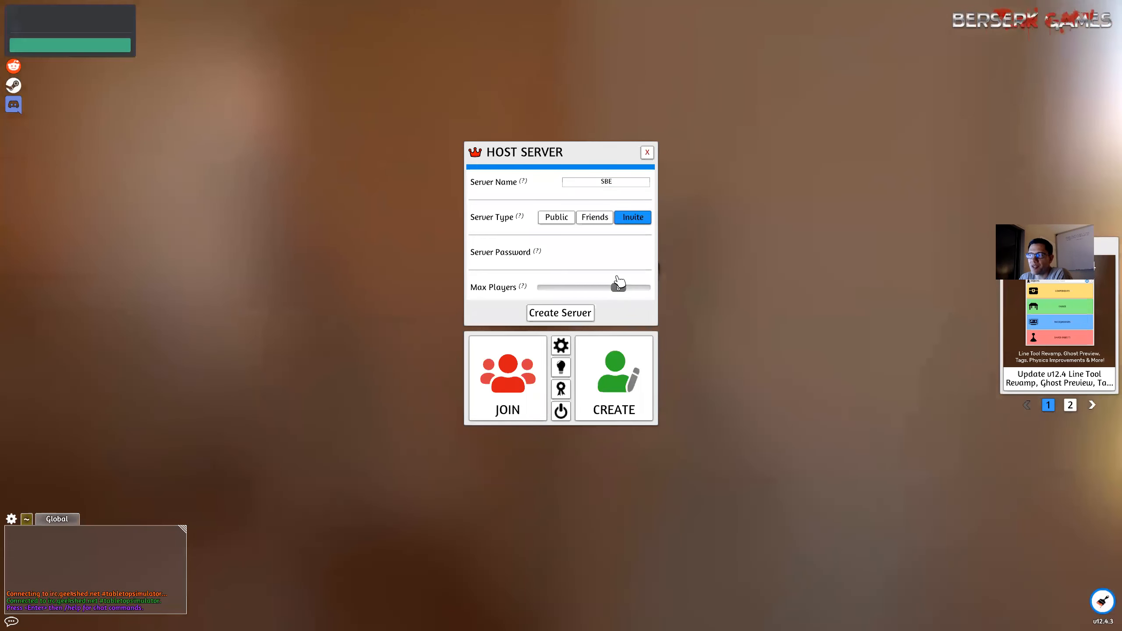
{"action": "left_click", "coordinate": [580, 313]}
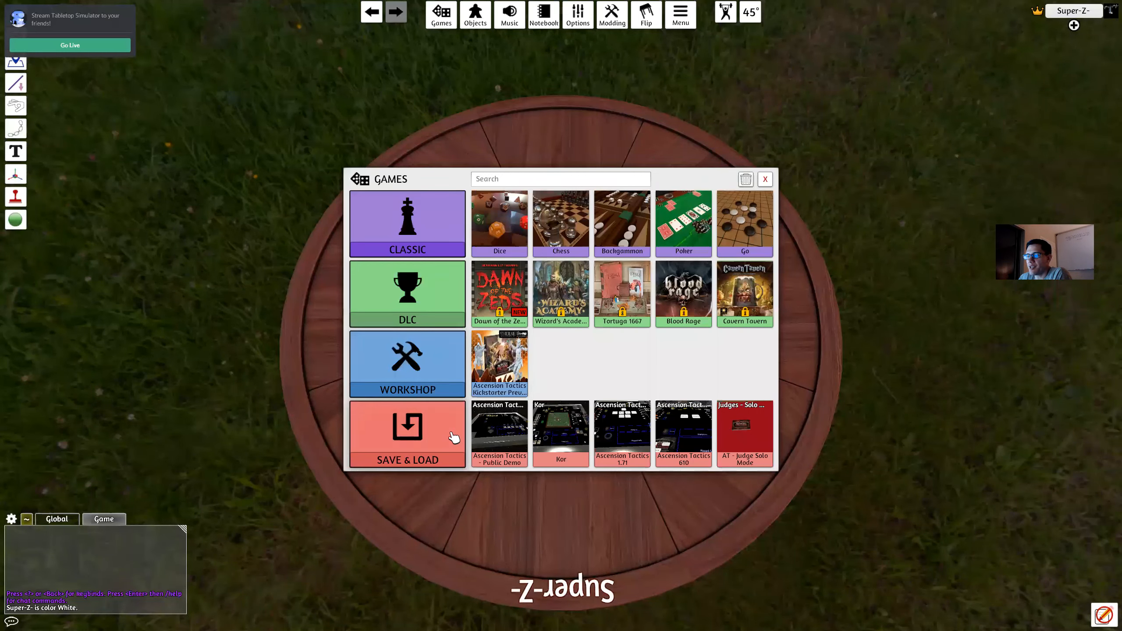
Replace the round table with the rectangular wooden table with red felt and close the Games window
{"action": "left_click", "coordinate": [442, 14]}
{"action": "left_click", "coordinate": [441, 14]}
{"action": "left_click", "coordinate": [475, 14]}
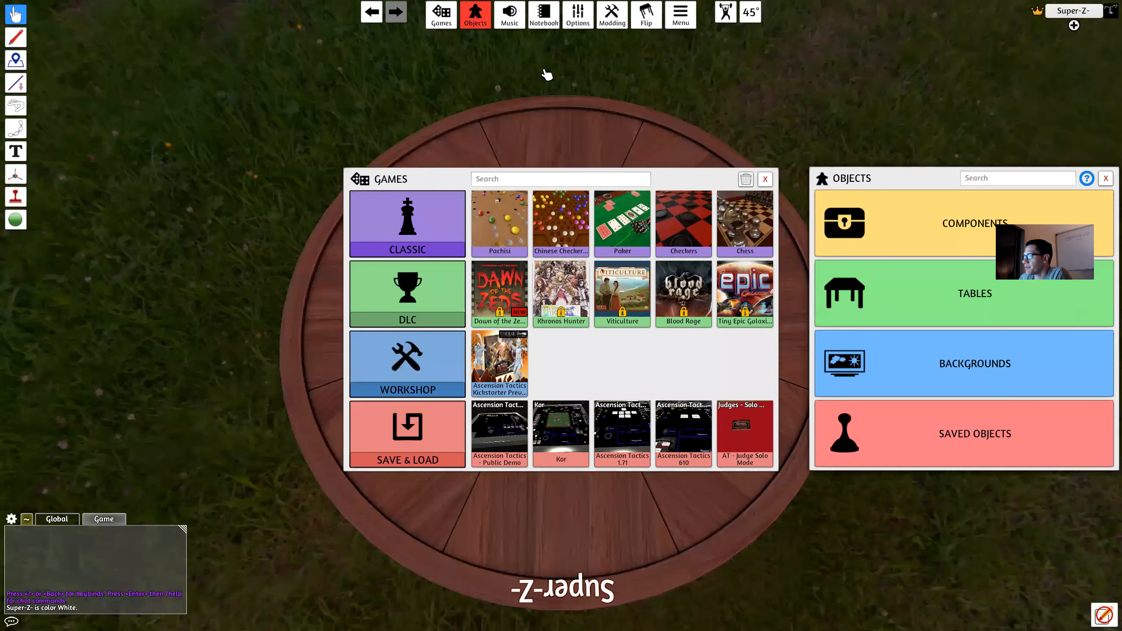
{"action": "left_click", "coordinate": [912, 294]}
{"action": "left_click", "coordinate": [844, 287]}
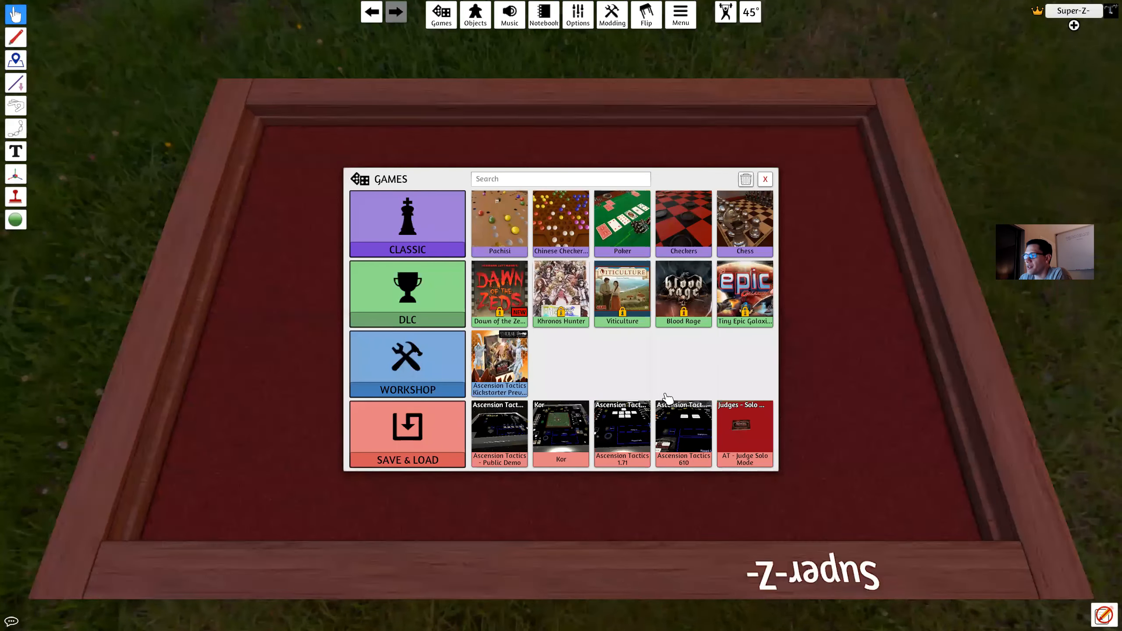
{"action": "left_click", "coordinate": [765, 178]}
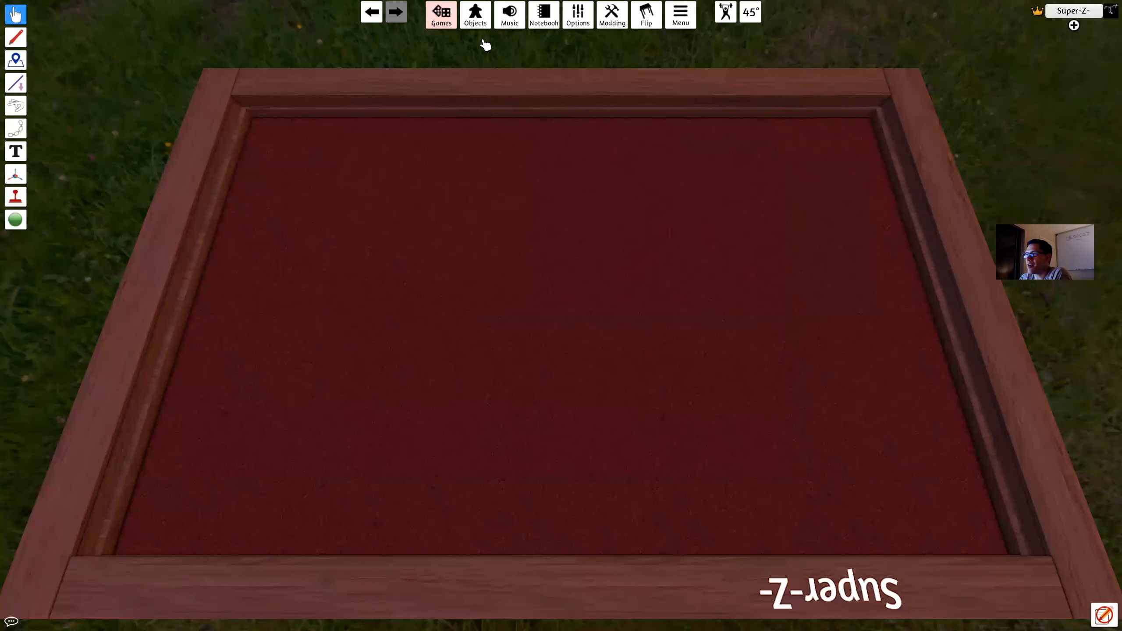
Place a Custom Deck from the Cards components on the red felt table
{"action": "left_click", "coordinate": [475, 17]}
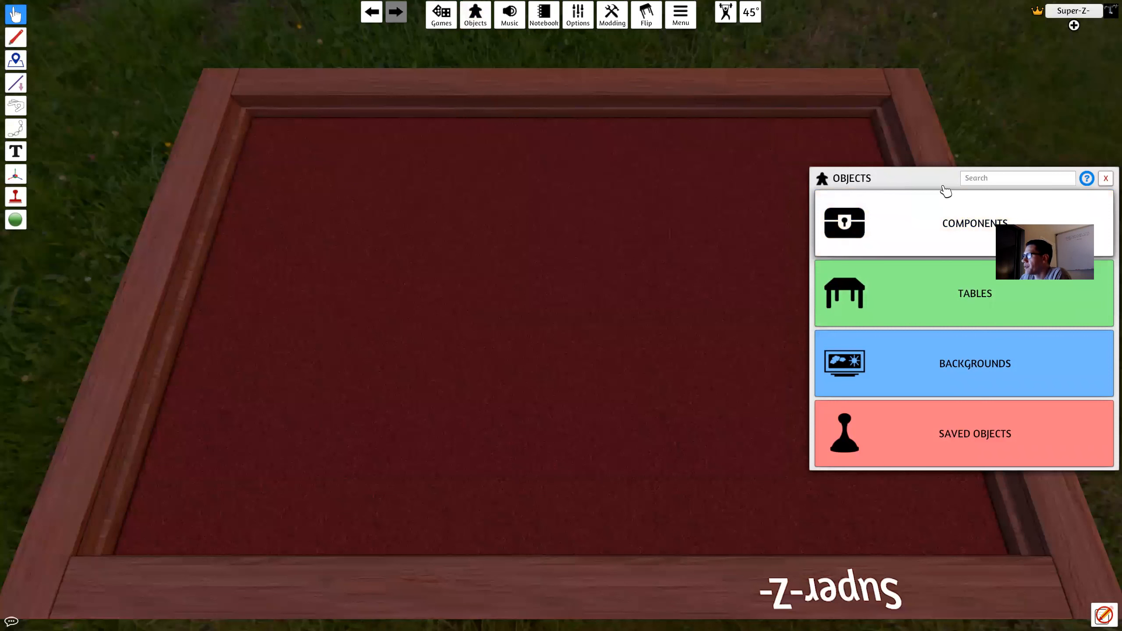
{"action": "left_click", "coordinate": [964, 220]}
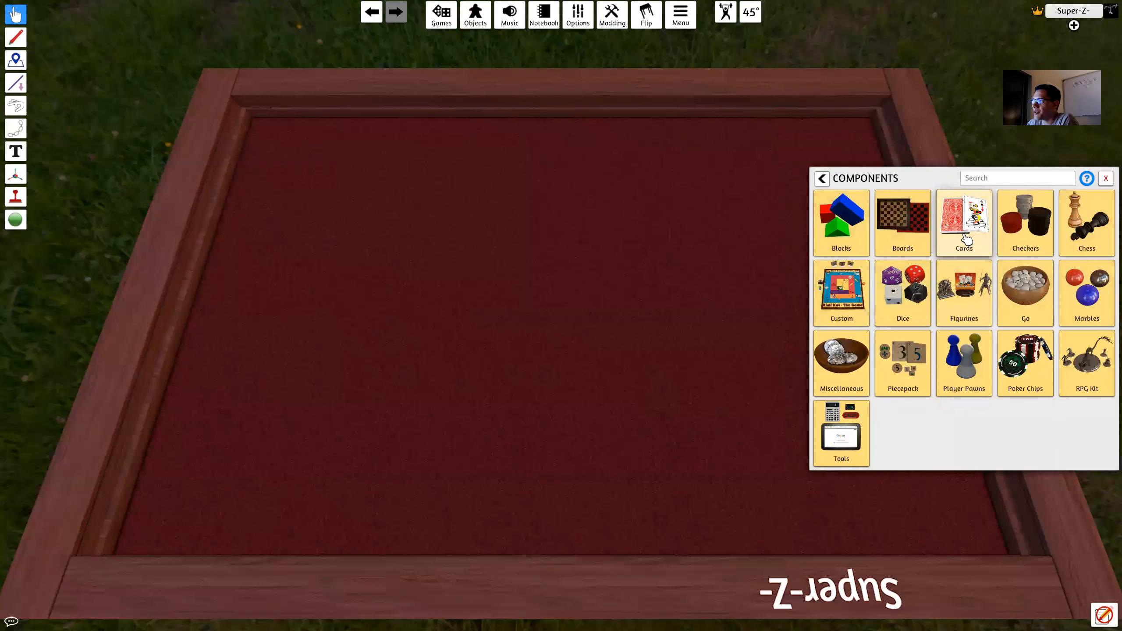
{"action": "left_click", "coordinate": [950, 256]}
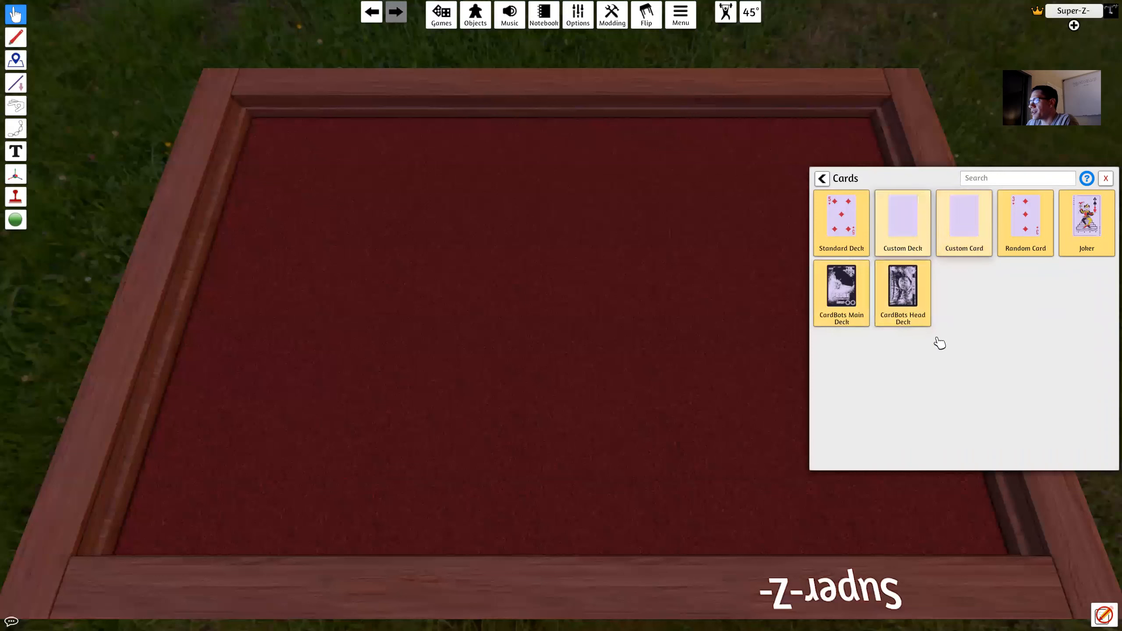
{"action": "left_click", "coordinate": [821, 178]}
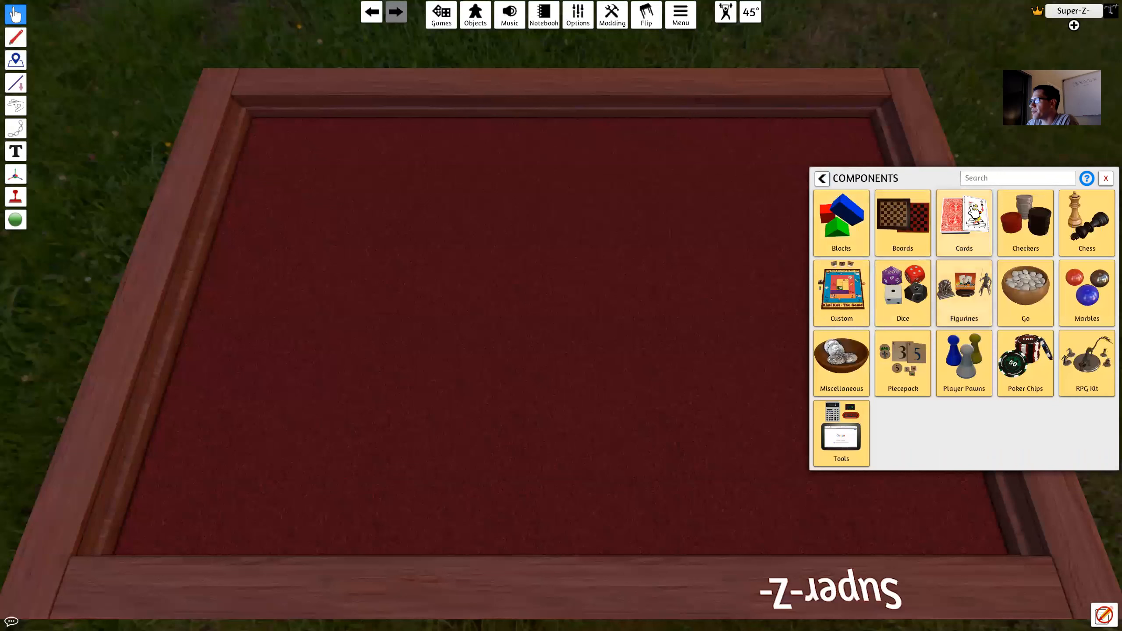
{"action": "left_click", "coordinate": [822, 179]}
{"action": "left_click", "coordinate": [971, 244]}
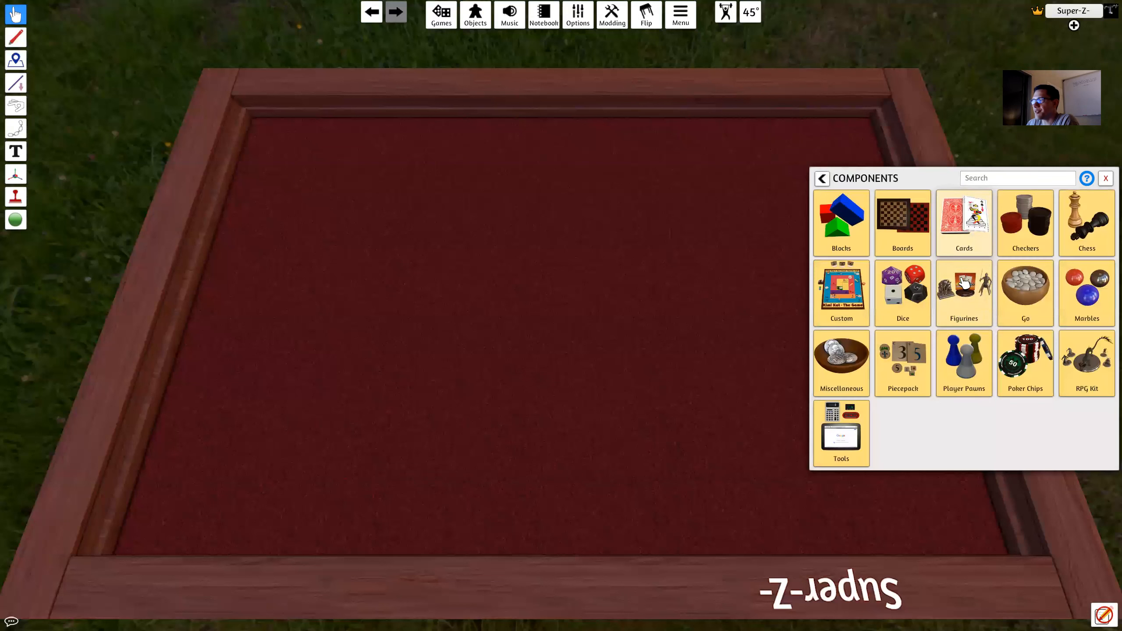
{"action": "left_click", "coordinate": [964, 223]}
{"action": "left_click", "coordinate": [912, 215]}
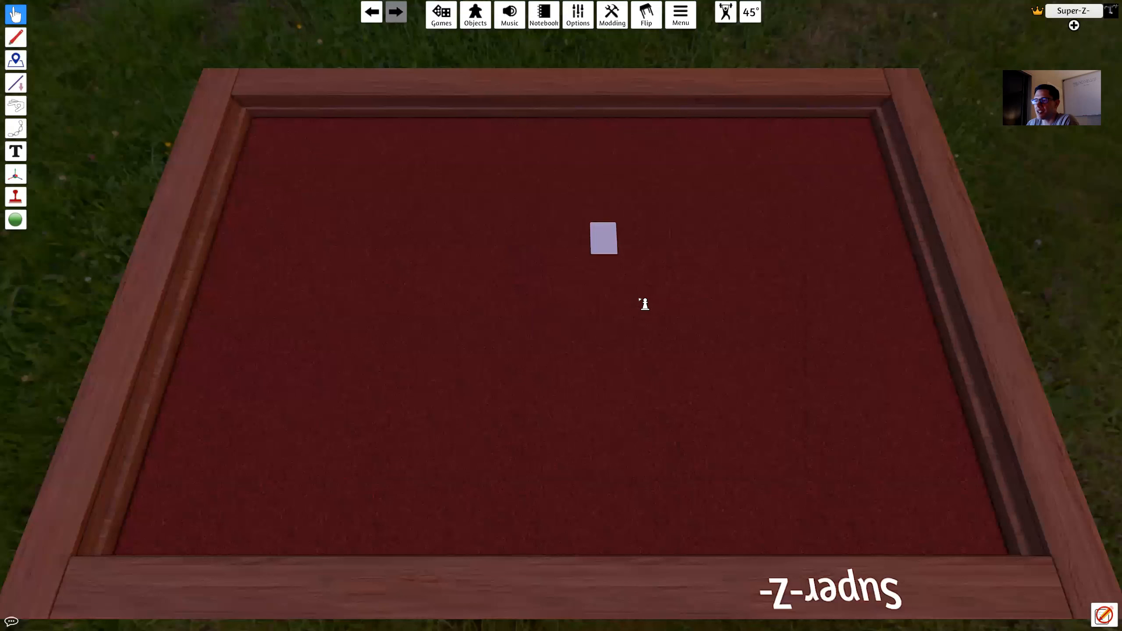
{"action": "right_click", "coordinate": [553, 286]}
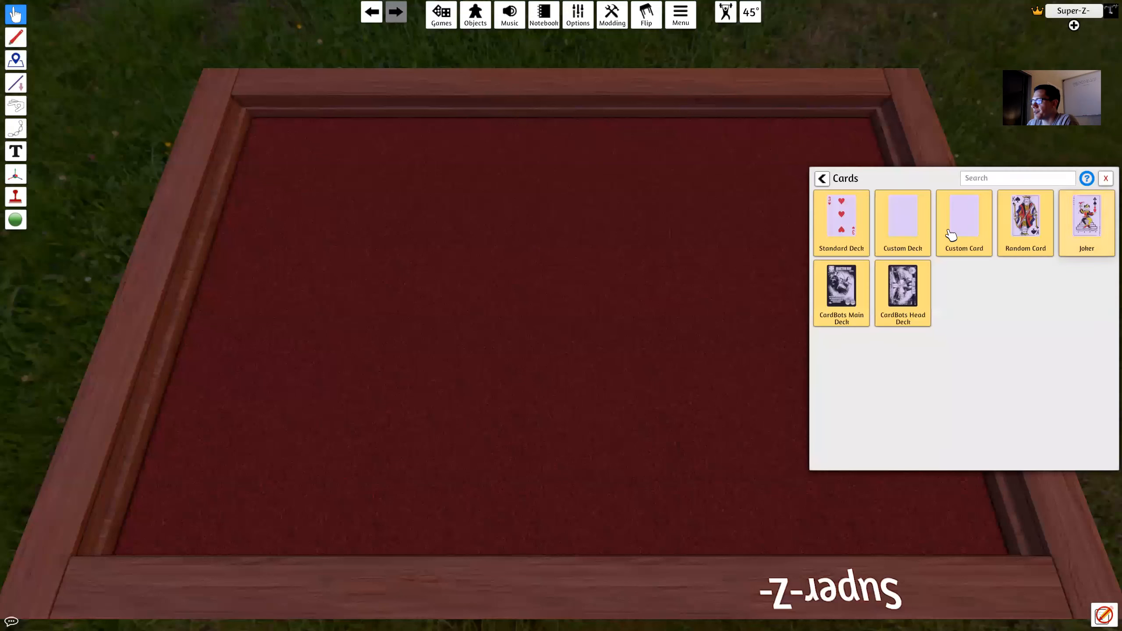
{"action": "left_click", "coordinate": [902, 220]}
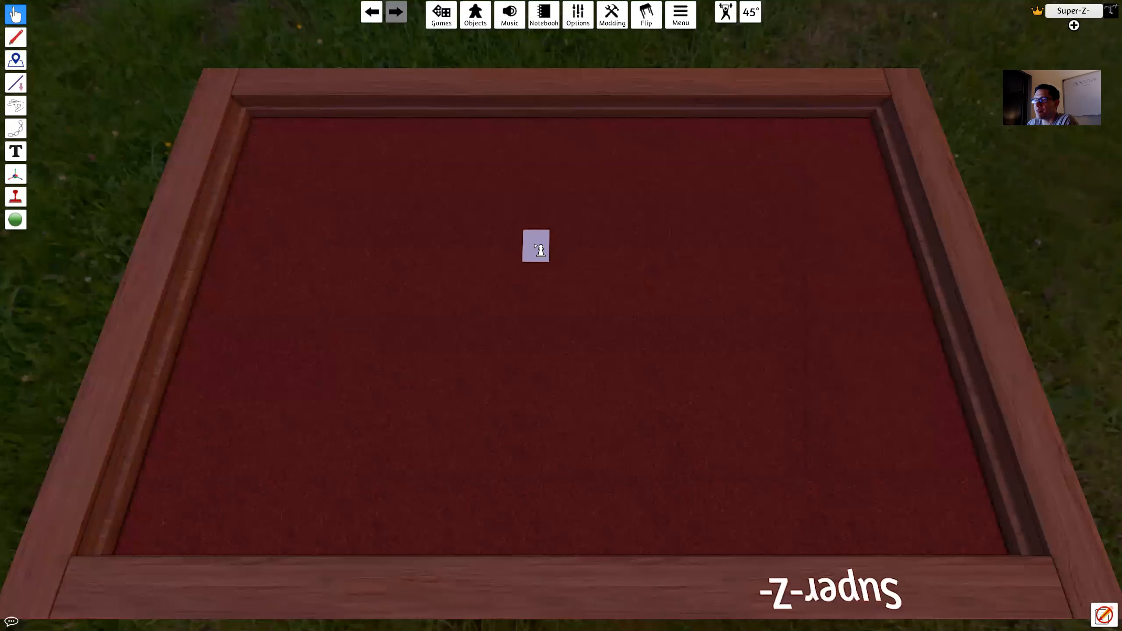
{"action": "left_click", "coordinate": [539, 250]}
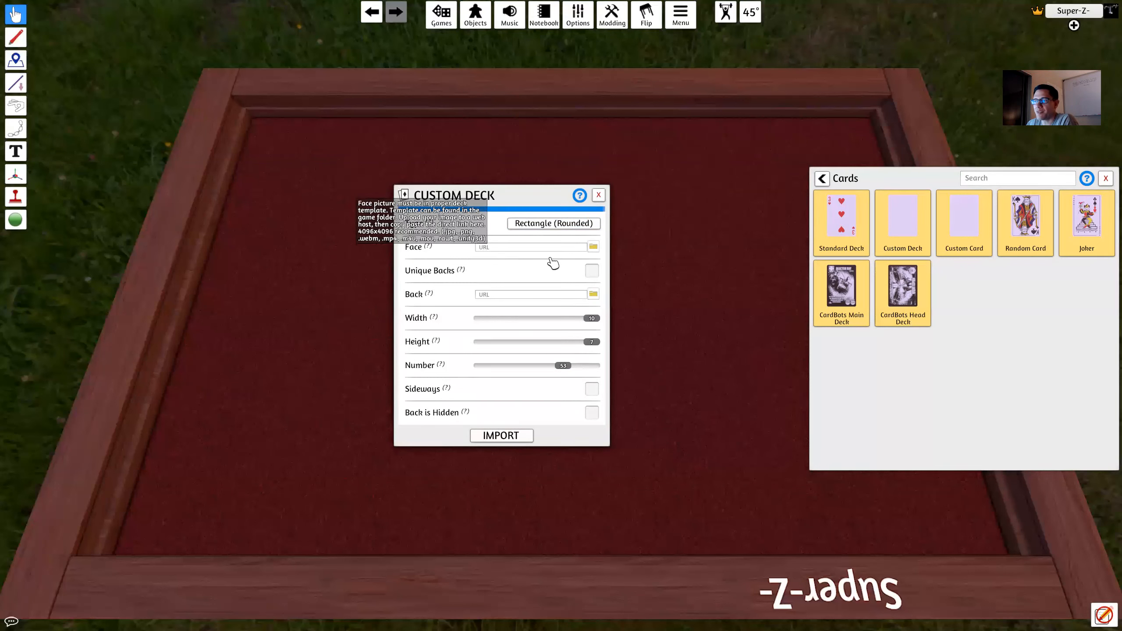
Browse for the deck's face image from Documents through My Games, Tabletop Simulator, Saves and Ring Master to the Cards folder
{"action": "left_click", "coordinate": [594, 246]}
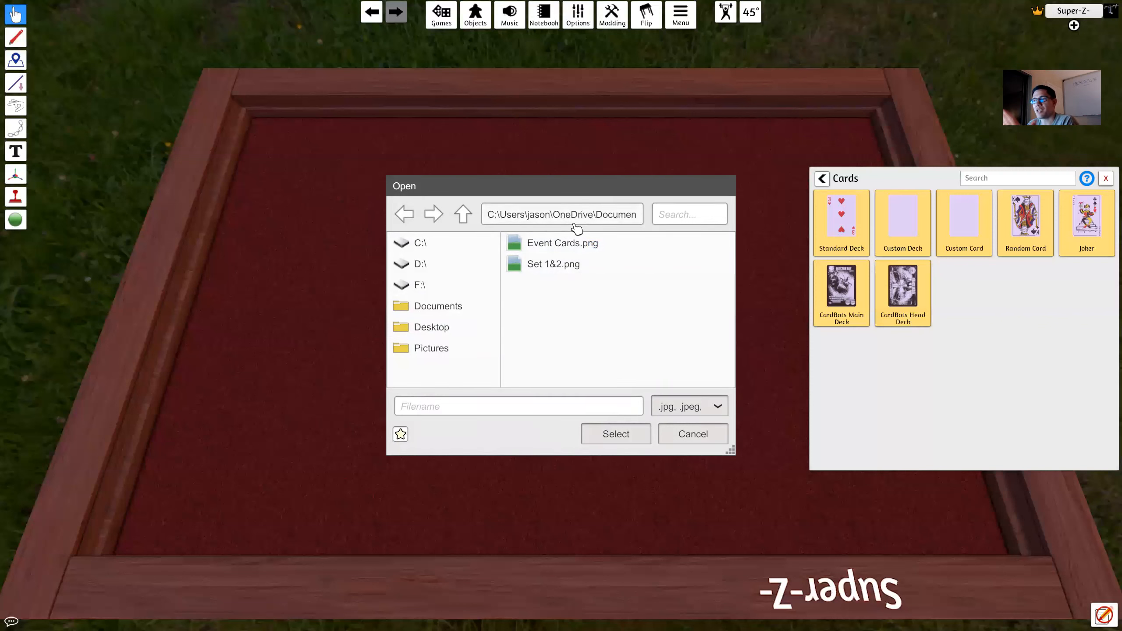
{"action": "left_click", "coordinate": [440, 309]}
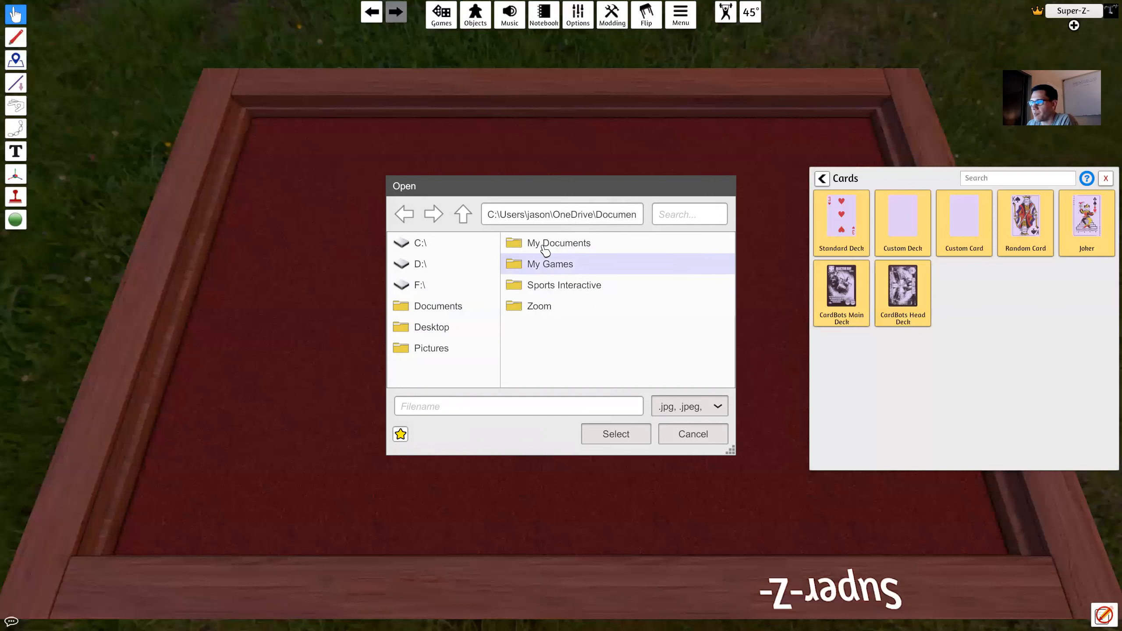
{"action": "double_click", "coordinate": [548, 264]}
{"action": "left_click", "coordinate": [405, 216]}
{"action": "double_click", "coordinate": [562, 264]}
{"action": "double_click", "coordinate": [550, 265]}
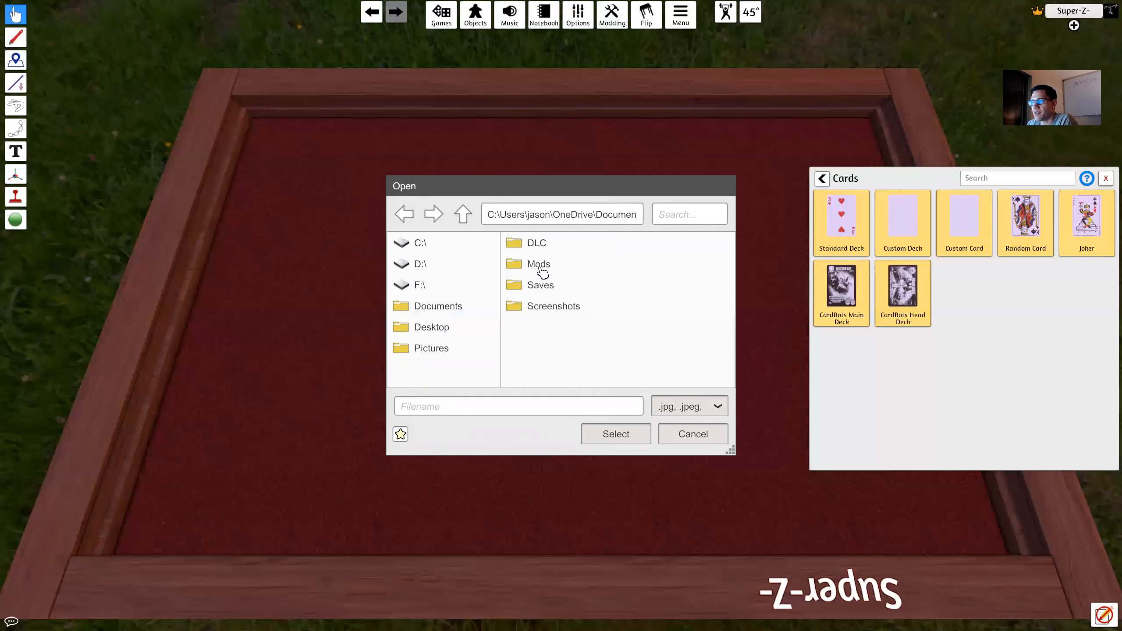
{"action": "double_click", "coordinate": [545, 286]}
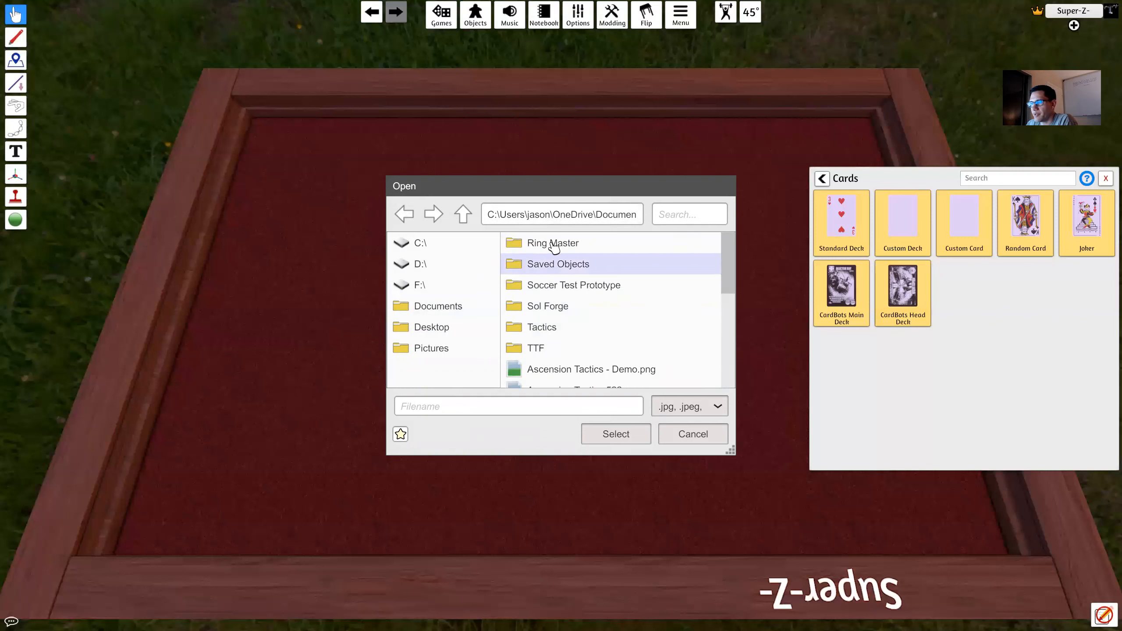
{"action": "double_click", "coordinate": [548, 268]}
{"action": "double_click", "coordinate": [543, 271]}
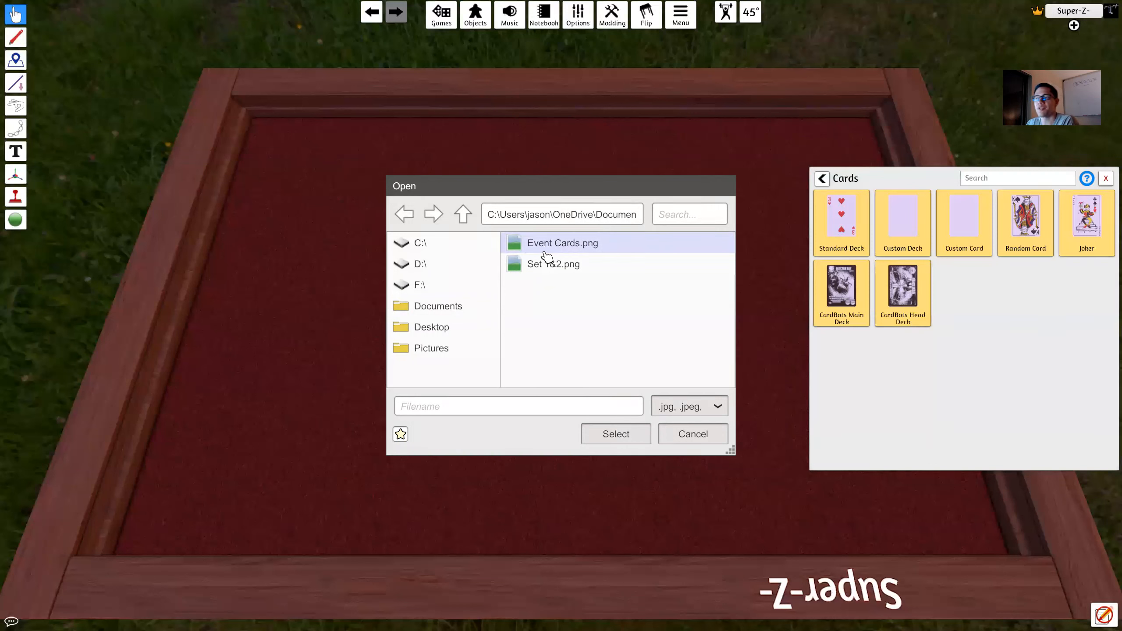
Upload Event Cards.png to the Steam Cloud as the custom deck's face image
{"action": "left_click", "coordinate": [523, 235]}
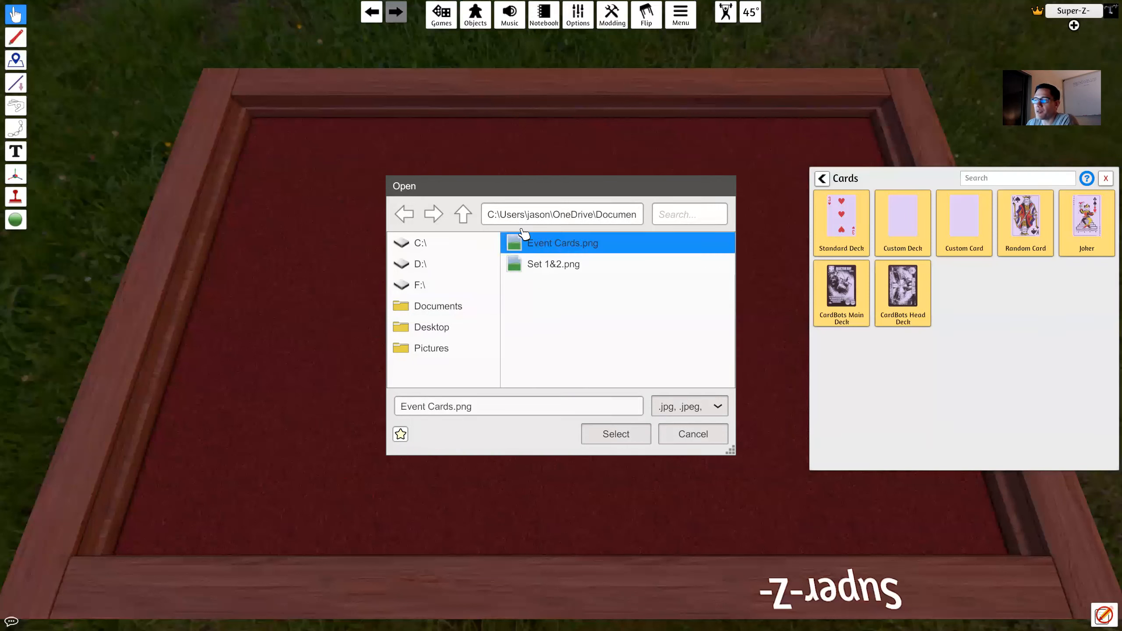
{"action": "left_click", "coordinate": [617, 442]}
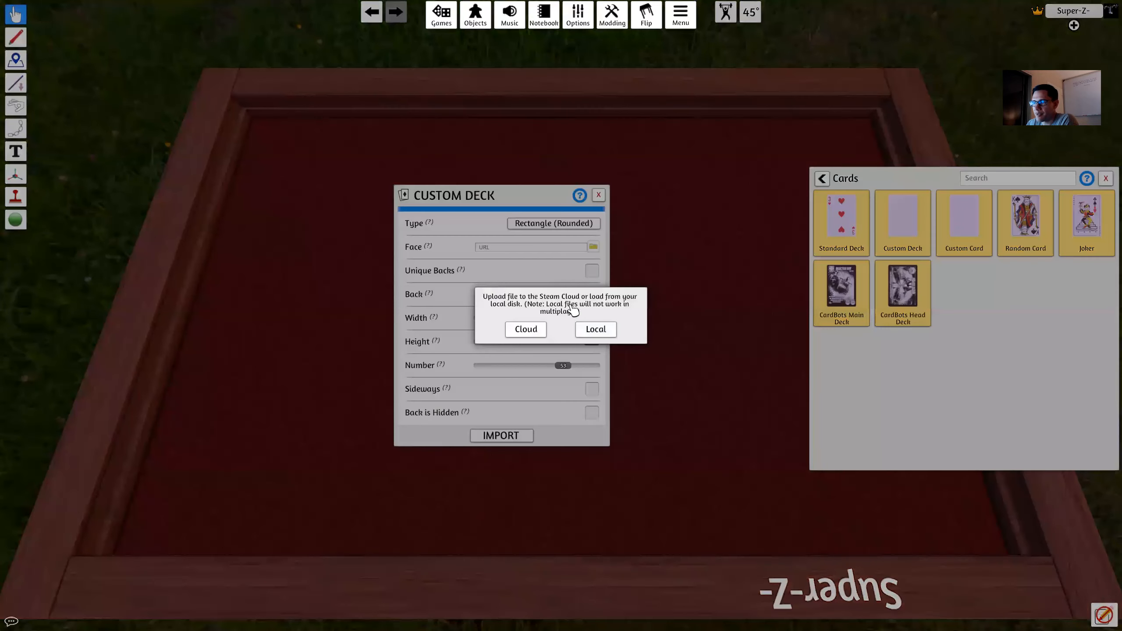
{"action": "left_click", "coordinate": [524, 329]}
{"action": "left_click", "coordinate": [527, 340]}
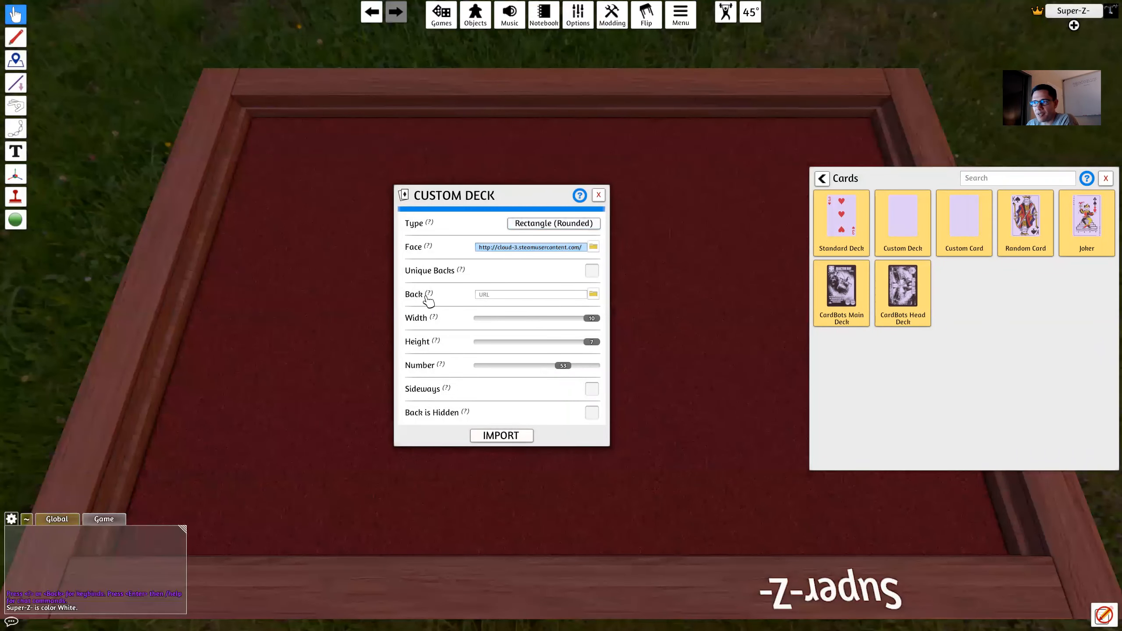
Cancel the choice of a back image and close the custom deck settings without importing
{"action": "left_click", "coordinate": [592, 294]}
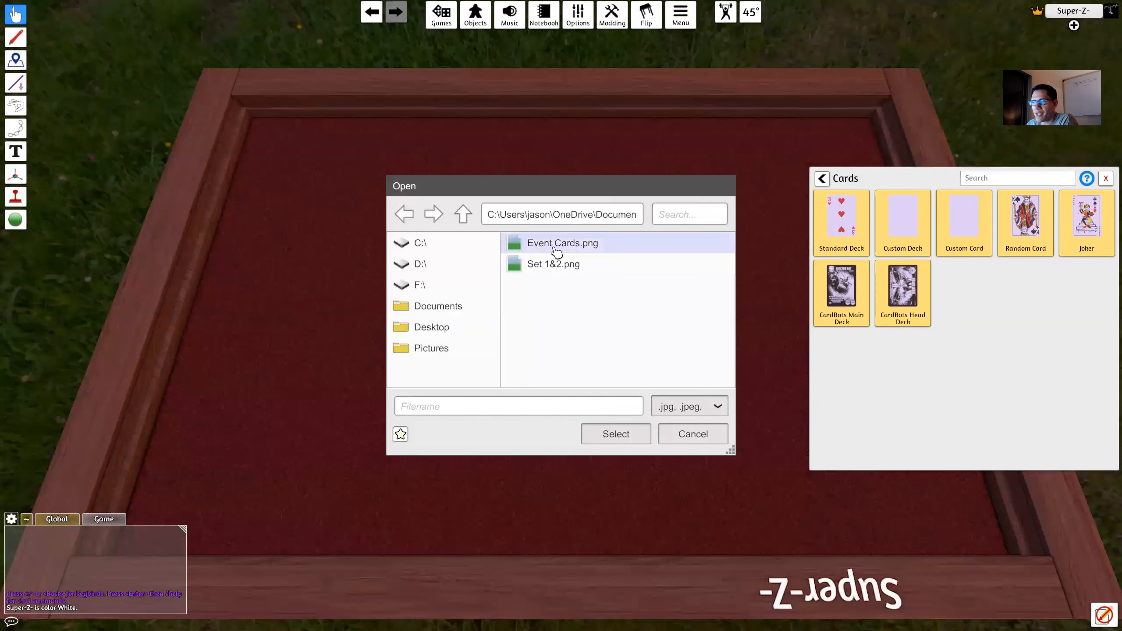
{"action": "left_click", "coordinate": [682, 435]}
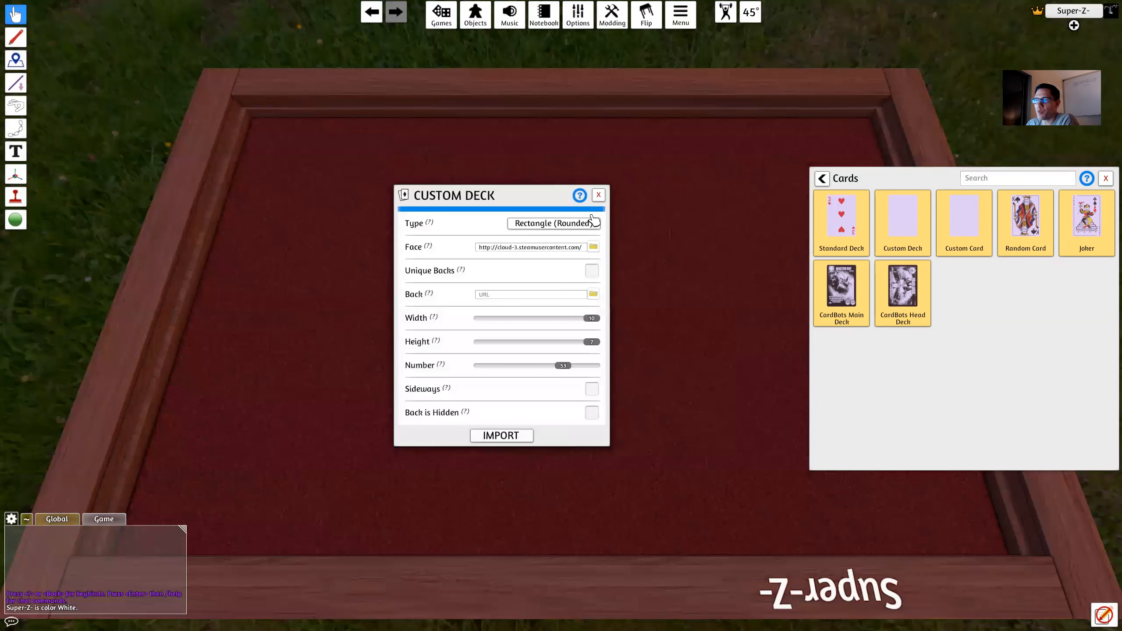
{"action": "left_click", "coordinate": [598, 195]}
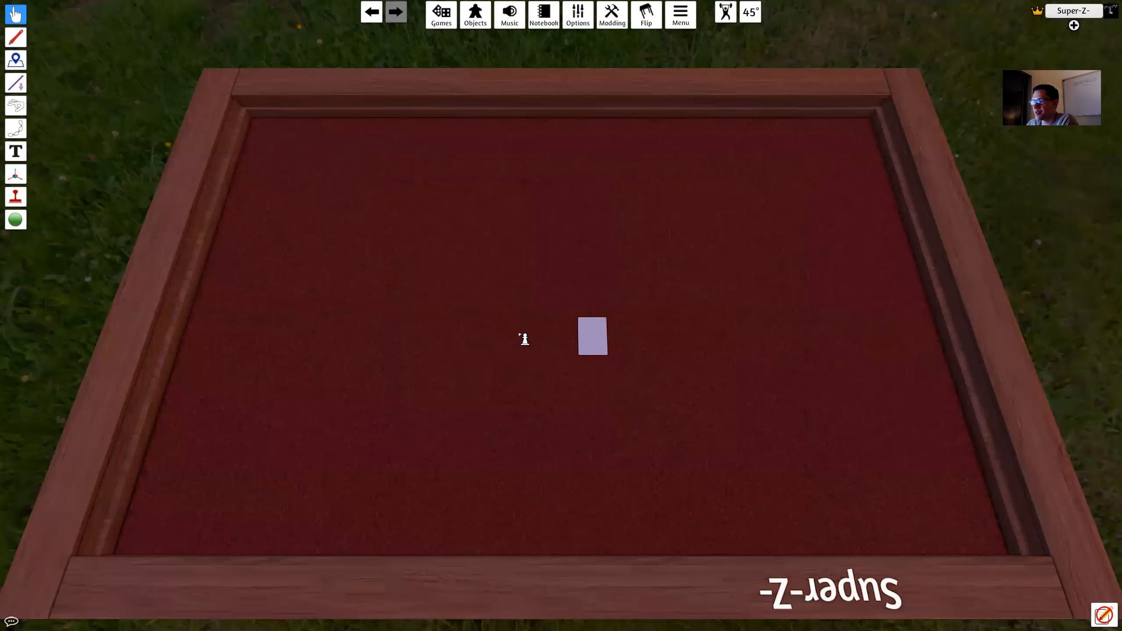
Place another Custom Deck on the table and upload Event Cards.png to the Steam Cloud as its face image
{"action": "left_click_drag", "start_coordinate": [523, 338], "coordinate": [530, 354]}
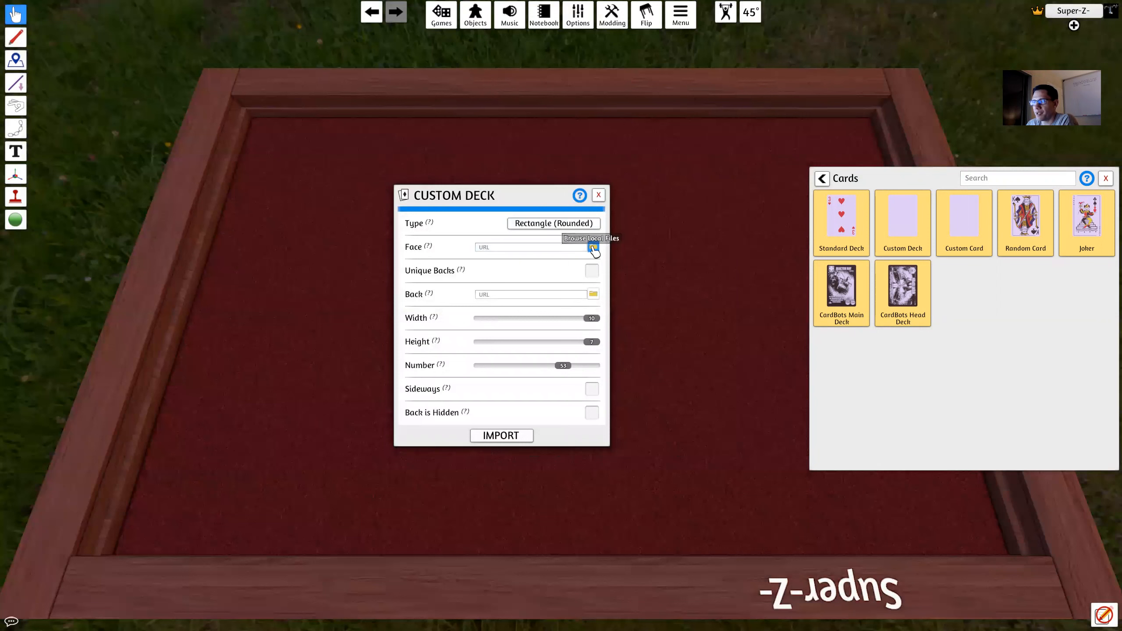
{"action": "left_click", "coordinate": [593, 248]}
{"action": "left_click", "coordinate": [566, 245]}
{"action": "left_click", "coordinate": [606, 437]}
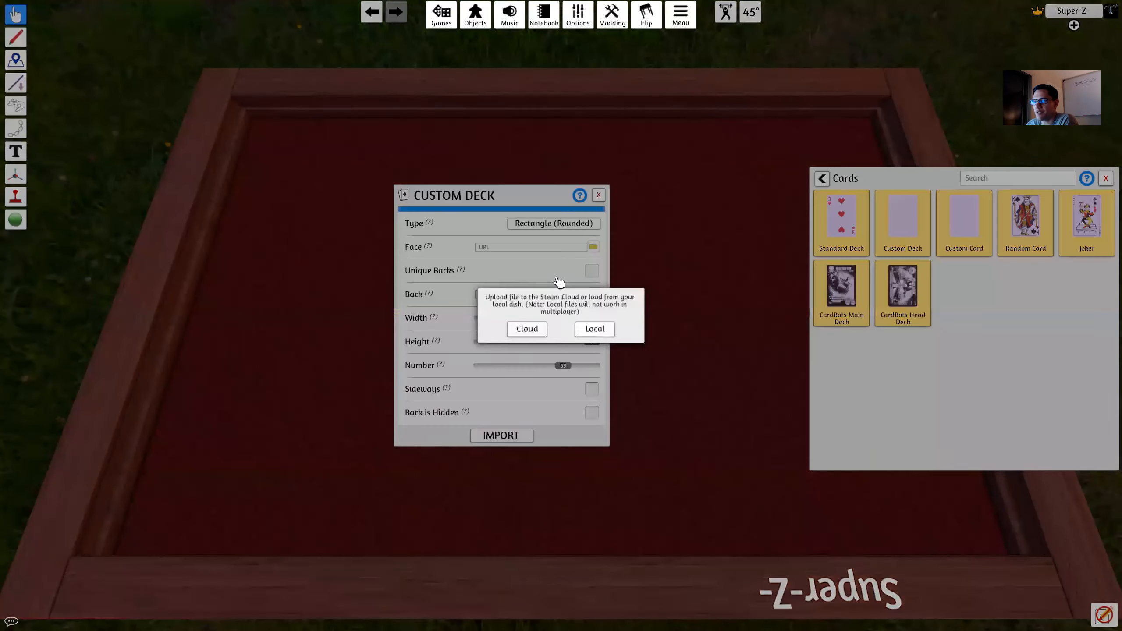
{"action": "left_click", "coordinate": [526, 329]}
{"action": "left_click", "coordinate": [525, 340]}
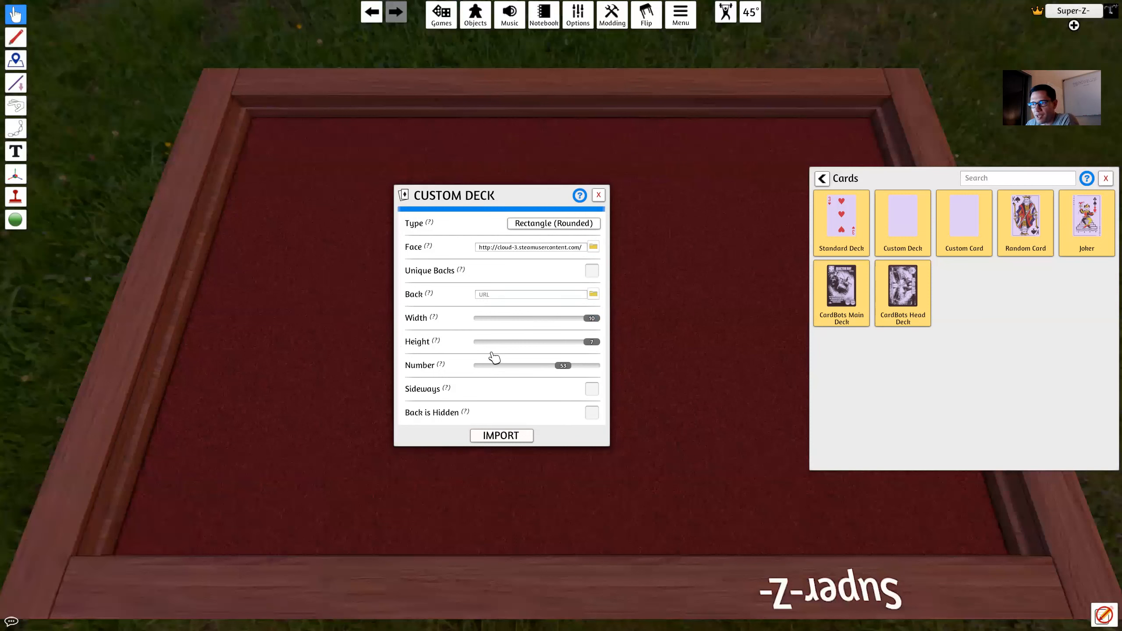
Set the number of cards to 9 with Back is Hidden enabled, and try to import the deck
{"action": "left_click_drag", "start_coordinate": [561, 370], "coordinate": [543, 367]}
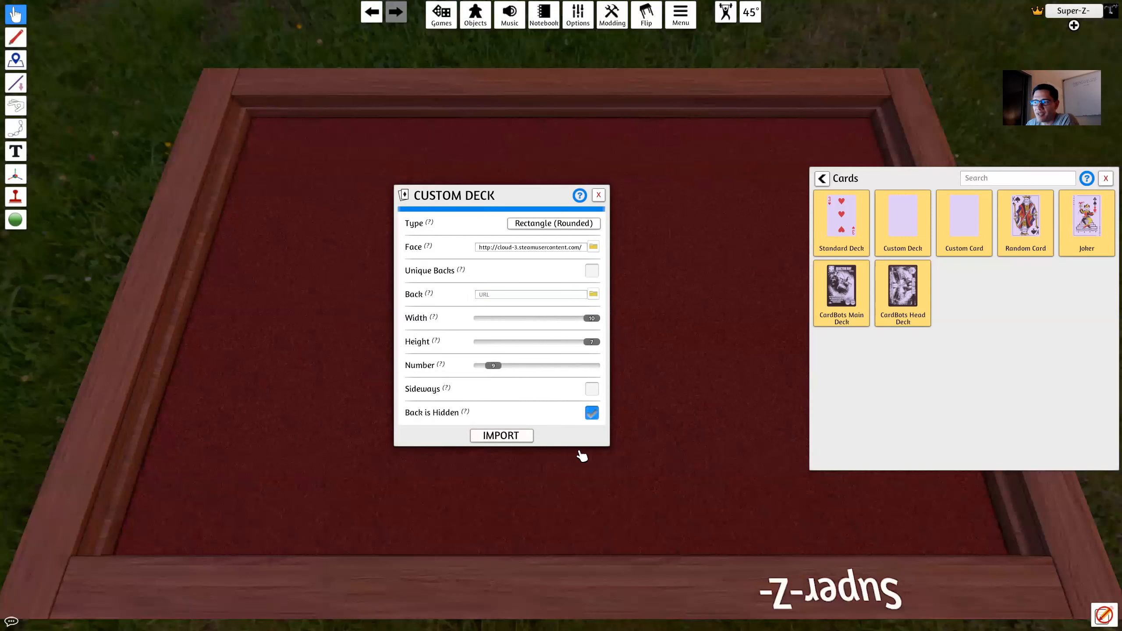
{"action": "left_click", "coordinate": [511, 436]}
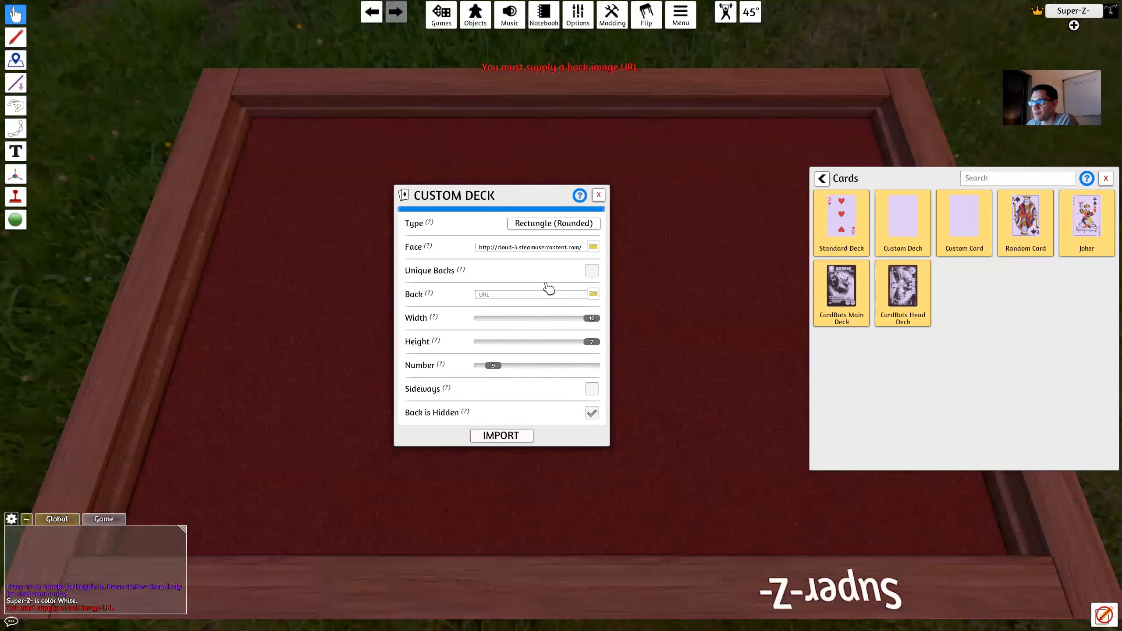
Browse for the back image in Documents, My Games, Tabletop Simulator, Saves, Ring Master, down to the folder containing Ringmaster-Back.png
{"action": "left_click", "coordinate": [593, 294]}
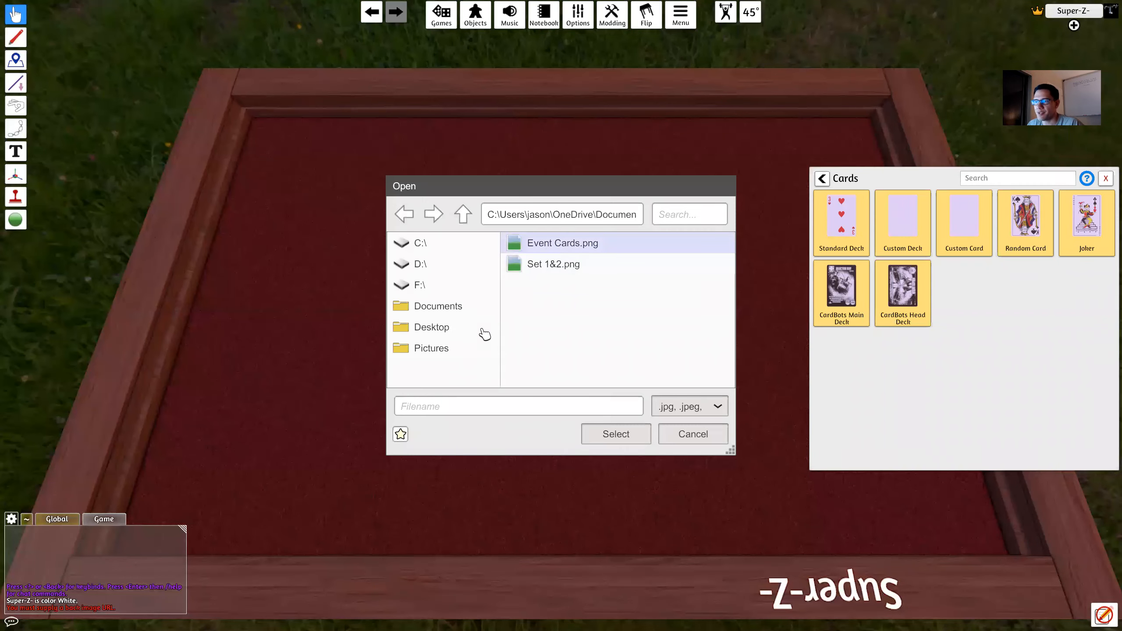
{"action": "left_click", "coordinate": [442, 307]}
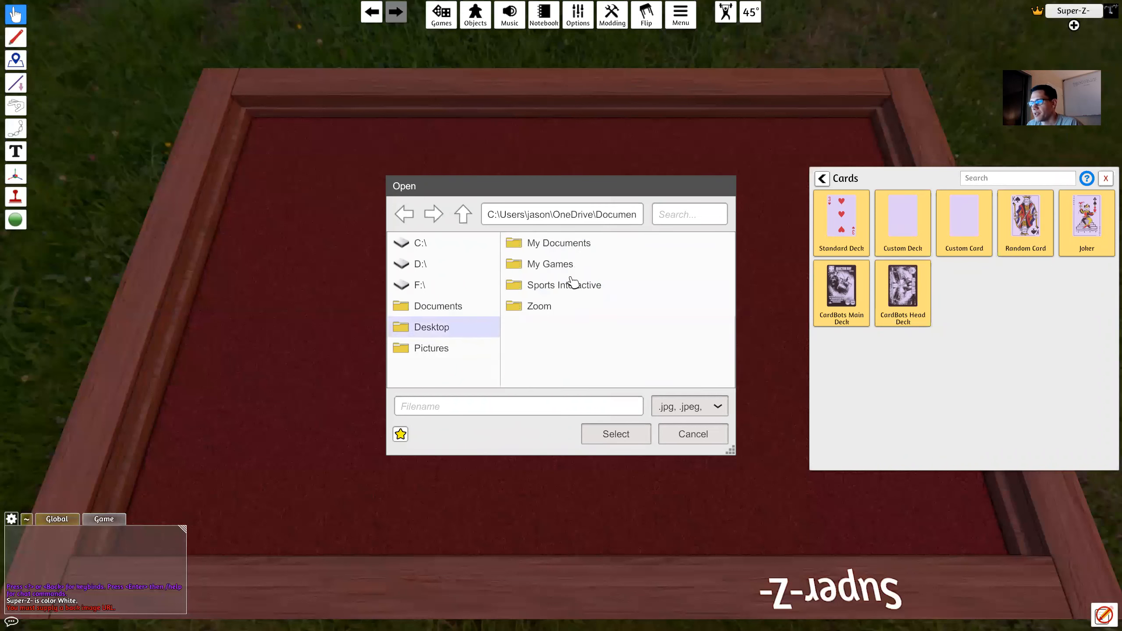
{"action": "double_click", "coordinate": [548, 251]}
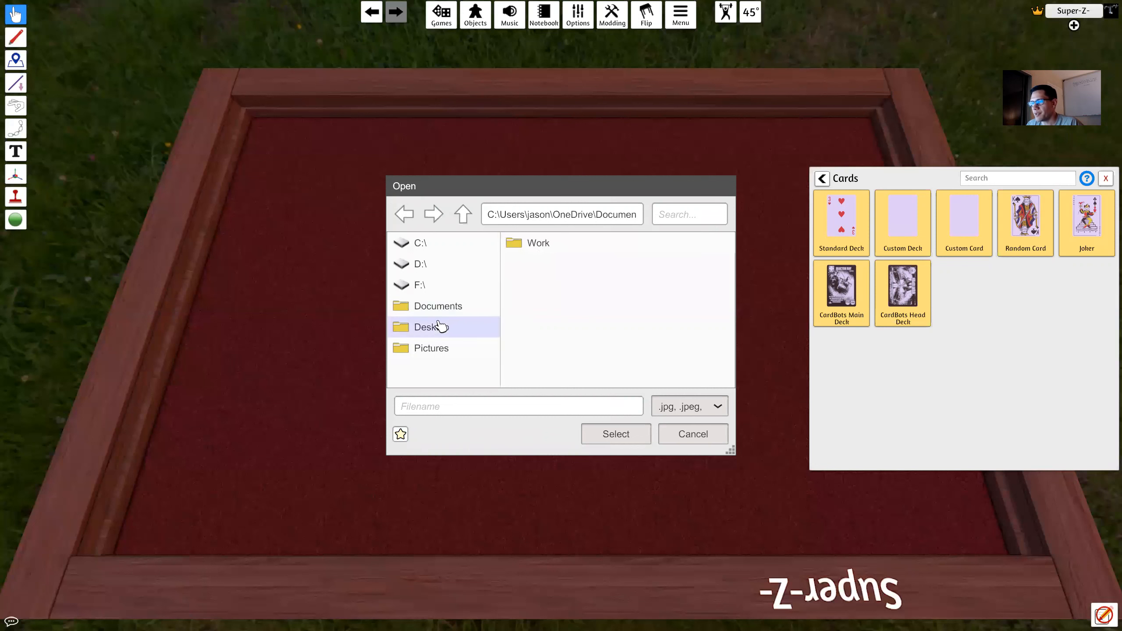
{"action": "left_click", "coordinate": [432, 327]}
{"action": "left_click", "coordinate": [470, 309]}
{"action": "double_click", "coordinate": [563, 264]}
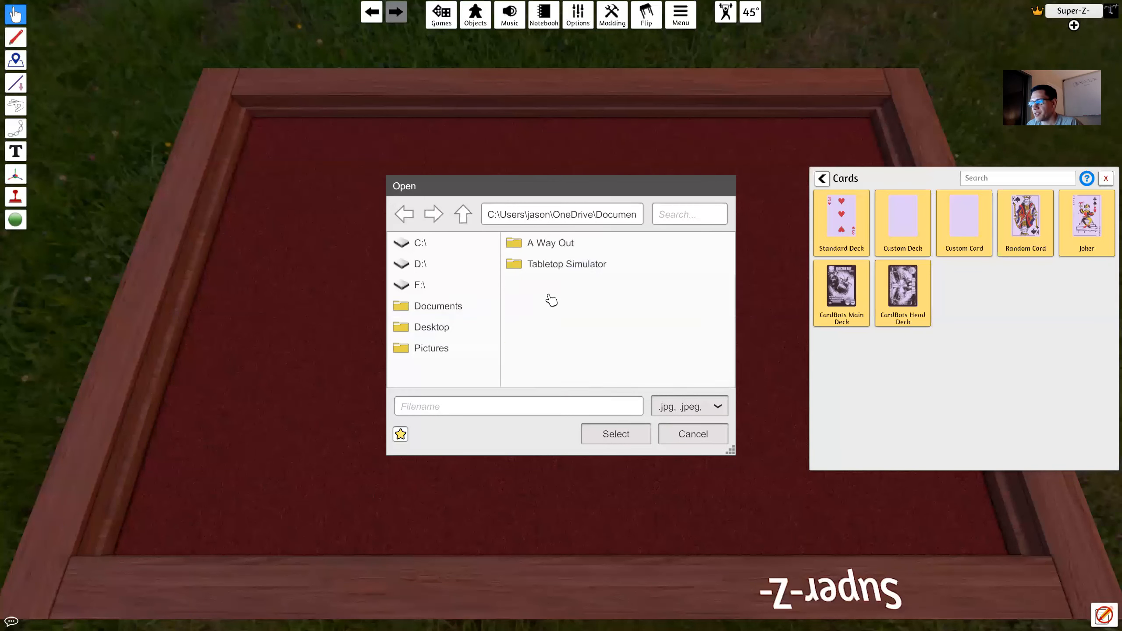
{"action": "double_click", "coordinate": [555, 269]}
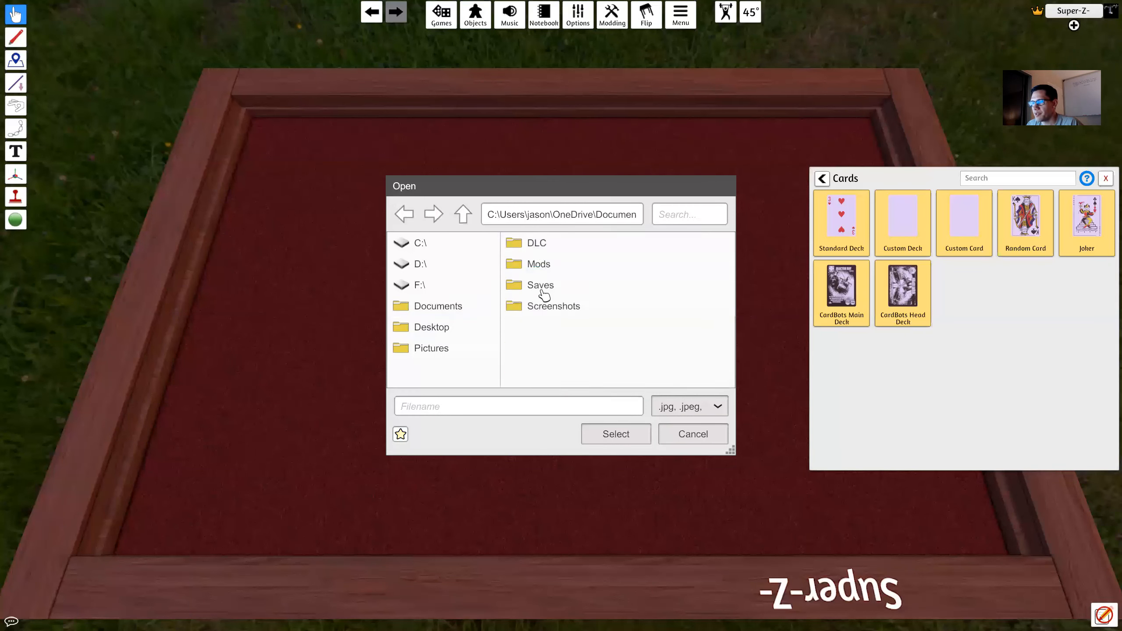
{"action": "double_click", "coordinate": [544, 286]}
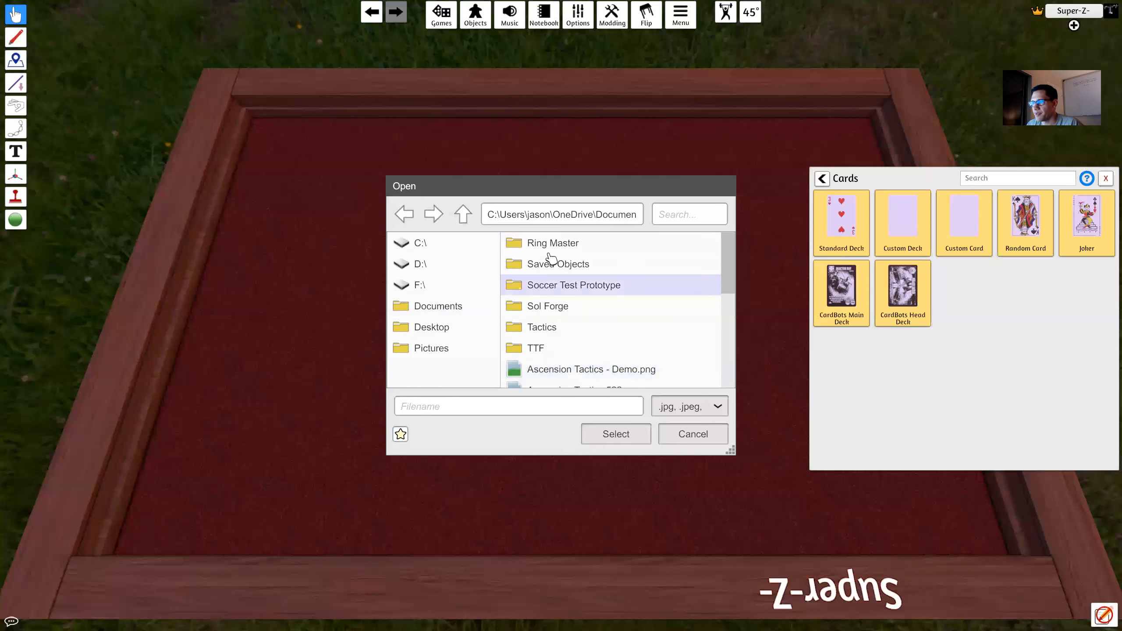
{"action": "double_click", "coordinate": [552, 251]}
{"action": "double_click", "coordinate": [539, 245]}
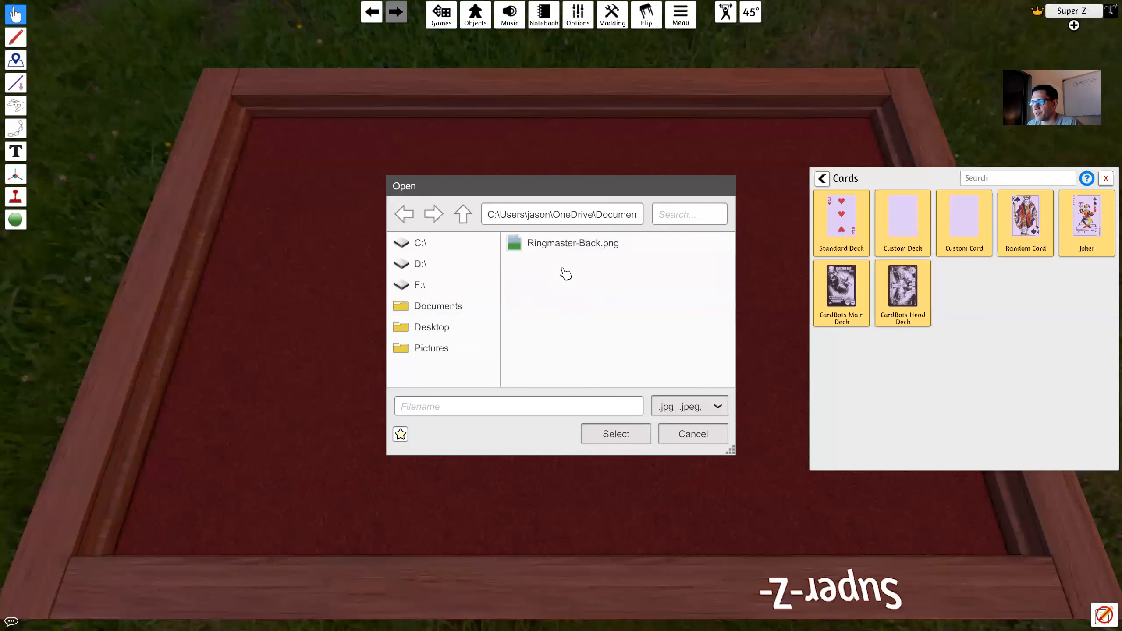
Upload Ringmaster-Back.png to the Steam Cloud as the deck's back image and import the deck
{"action": "left_click", "coordinate": [554, 246]}
{"action": "left_click", "coordinate": [611, 434]}
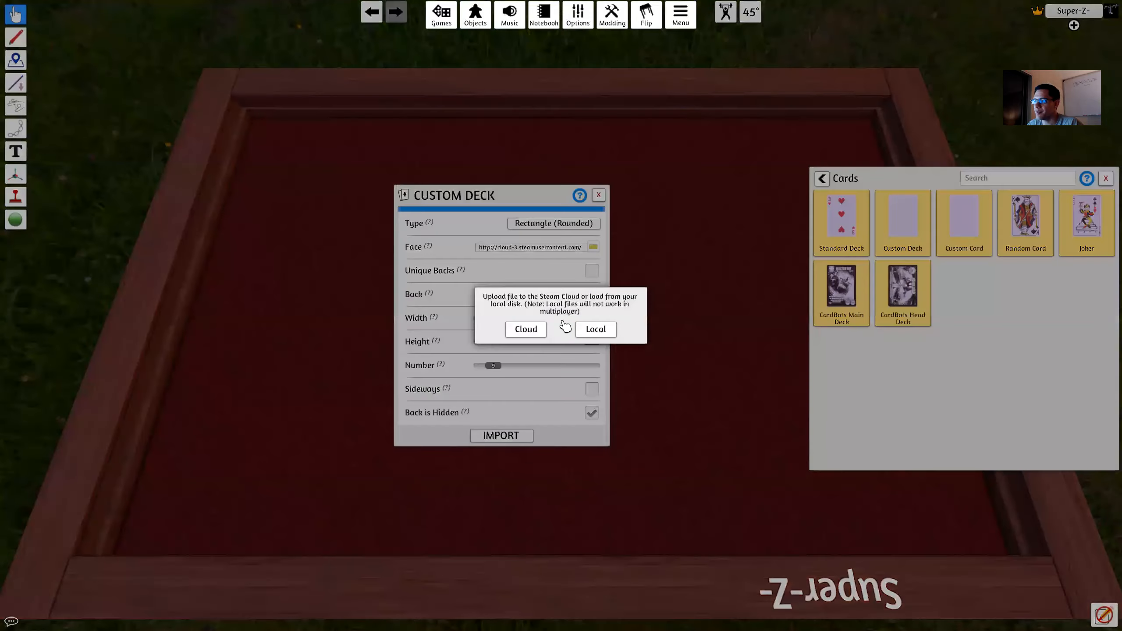
{"action": "left_click", "coordinate": [527, 330]}
{"action": "left_click", "coordinate": [526, 335]}
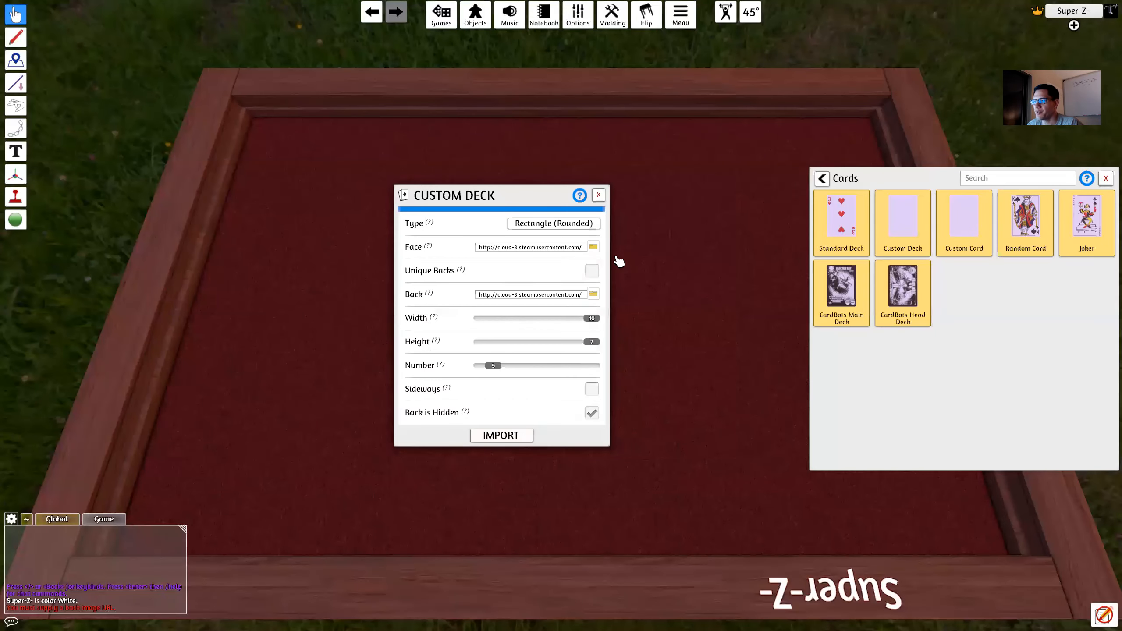
{"action": "left_click", "coordinate": [518, 435]}
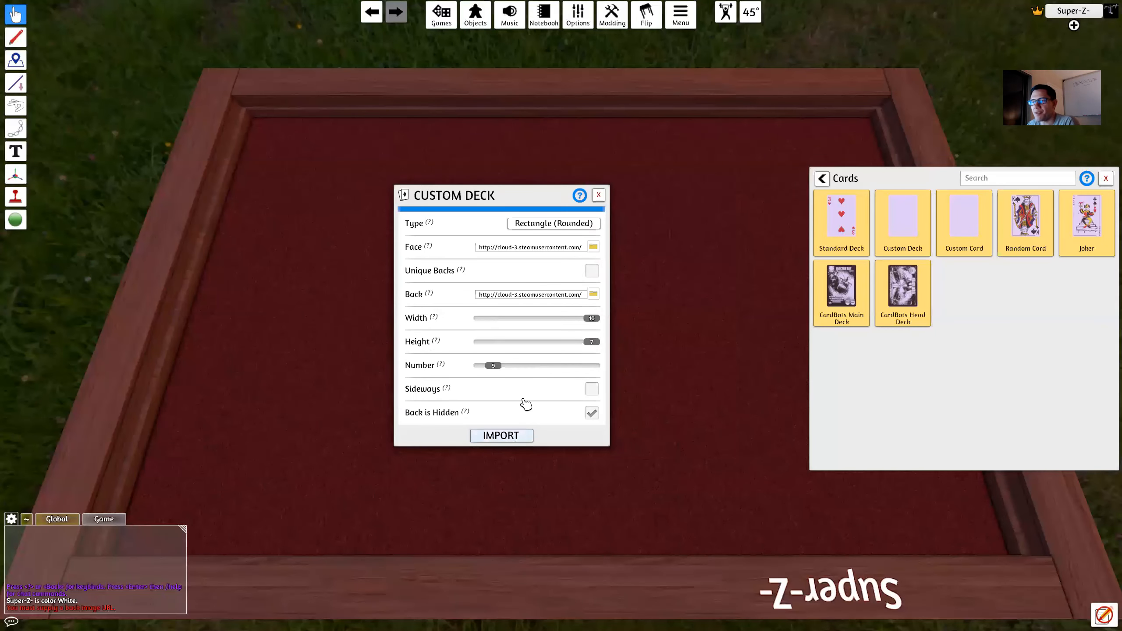
Move the imported event deck to the middle of the table and flip it face up to read its top card
{"action": "left_click_drag", "start_coordinate": [504, 340], "coordinate": [549, 288]}
{"action": "key", "text": "f"}
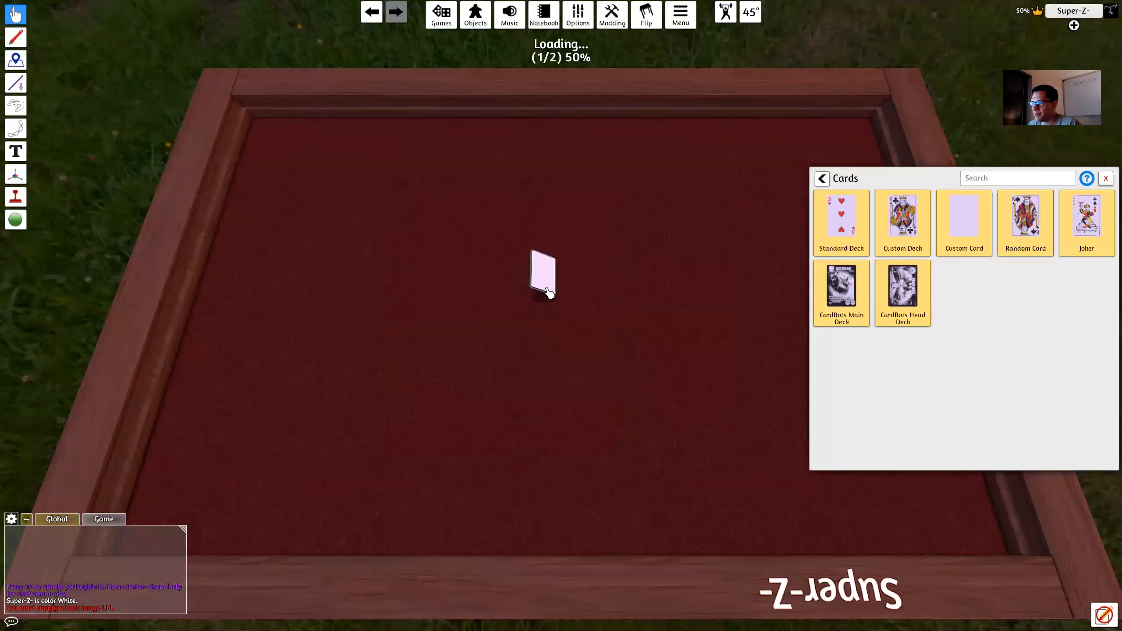
{"action": "scroll", "coordinate": [607, 361], "scroll_direction": "up", "scroll_amount": 5}
{"action": "scroll", "coordinate": [608, 357], "scroll_direction": "down", "scroll_amount": 1}
{"action": "key", "text": "w"}
{"action": "key", "text": "a"}
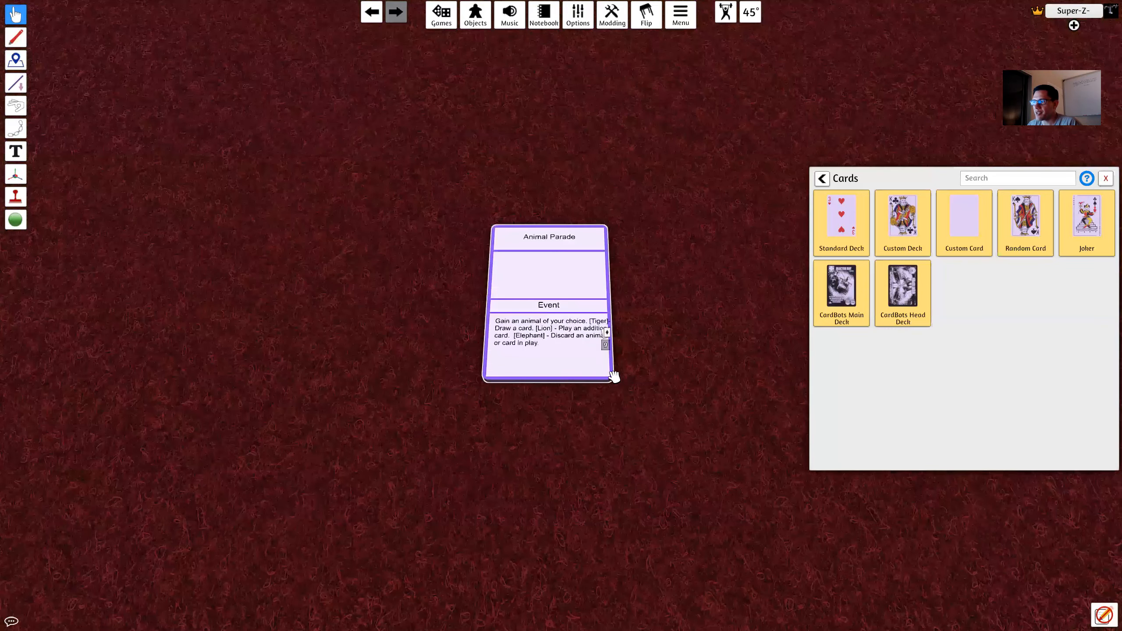
Deal Animal Parade, Funhouse Mirror (REACT), Close the Curtain, Flaming Hoop Jump and Encore! from the deck onto separate spots around it
{"action": "scroll", "coordinate": [614, 376], "scroll_direction": "down", "scroll_amount": 4}
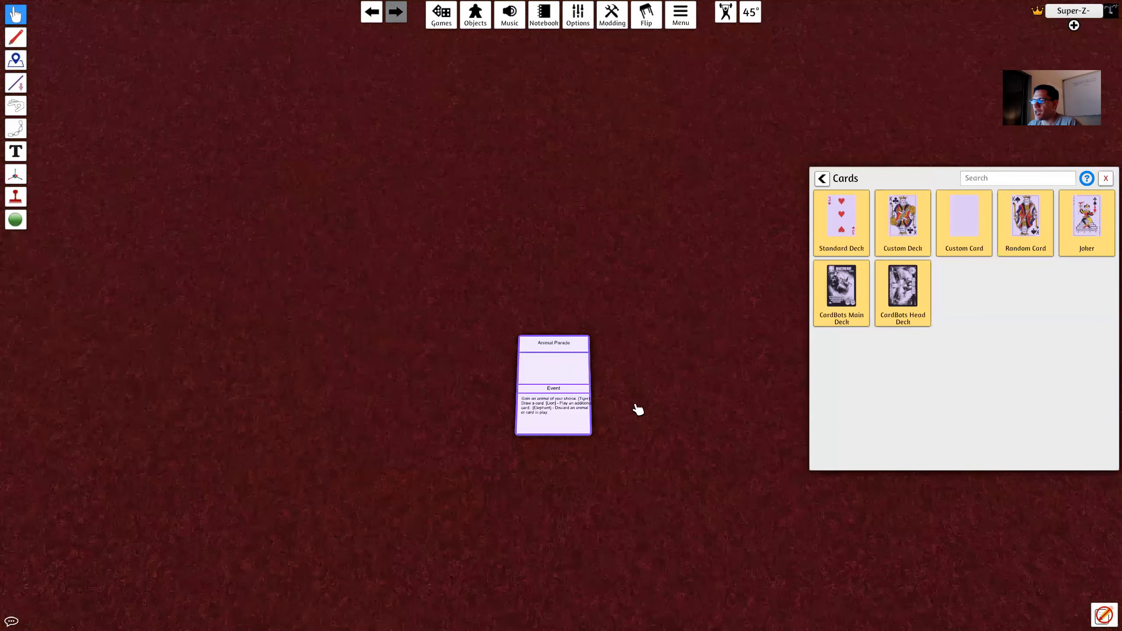
{"action": "scroll", "coordinate": [634, 405], "scroll_direction": "down", "scroll_amount": 2}
{"action": "left_click_drag", "start_coordinate": [580, 356], "coordinate": [453, 354]}
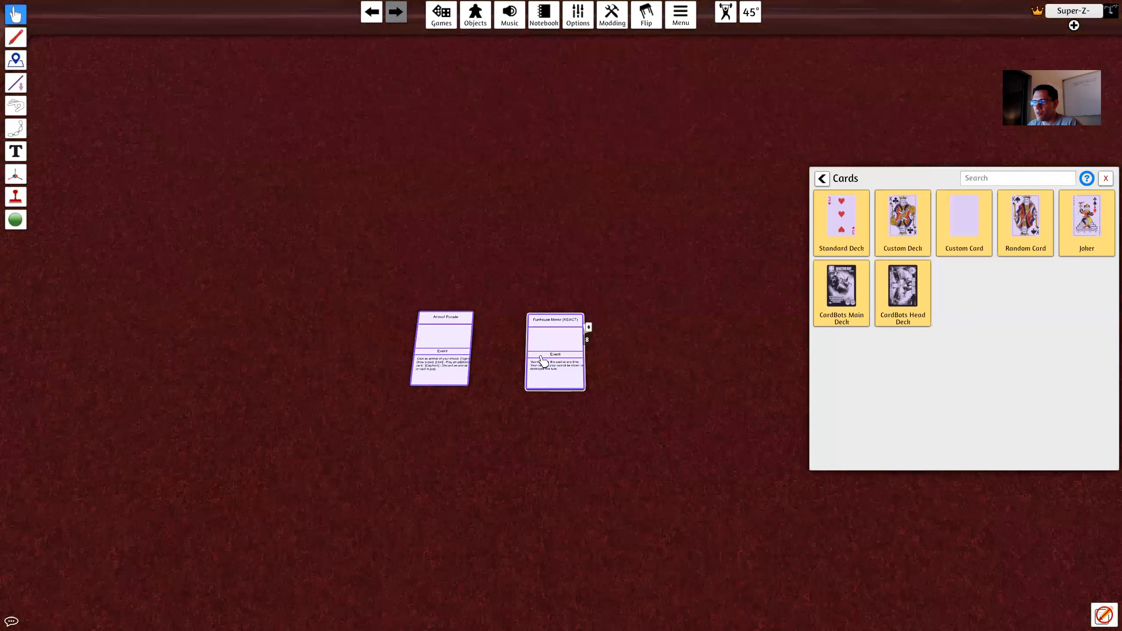
{"action": "left_click_drag", "start_coordinate": [544, 361], "coordinate": [552, 449]}
{"action": "left_click_drag", "start_coordinate": [561, 328], "coordinate": [656, 399]}
{"action": "scroll", "coordinate": [656, 400], "scroll_direction": "up", "scroll_amount": 4}
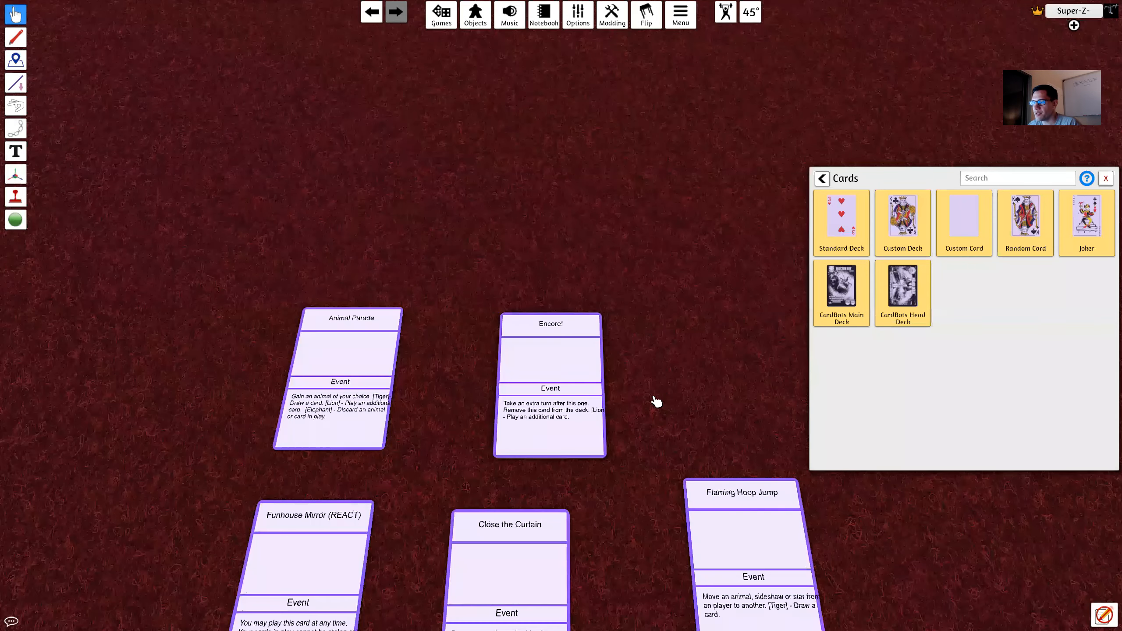
{"action": "key", "text": "s"}
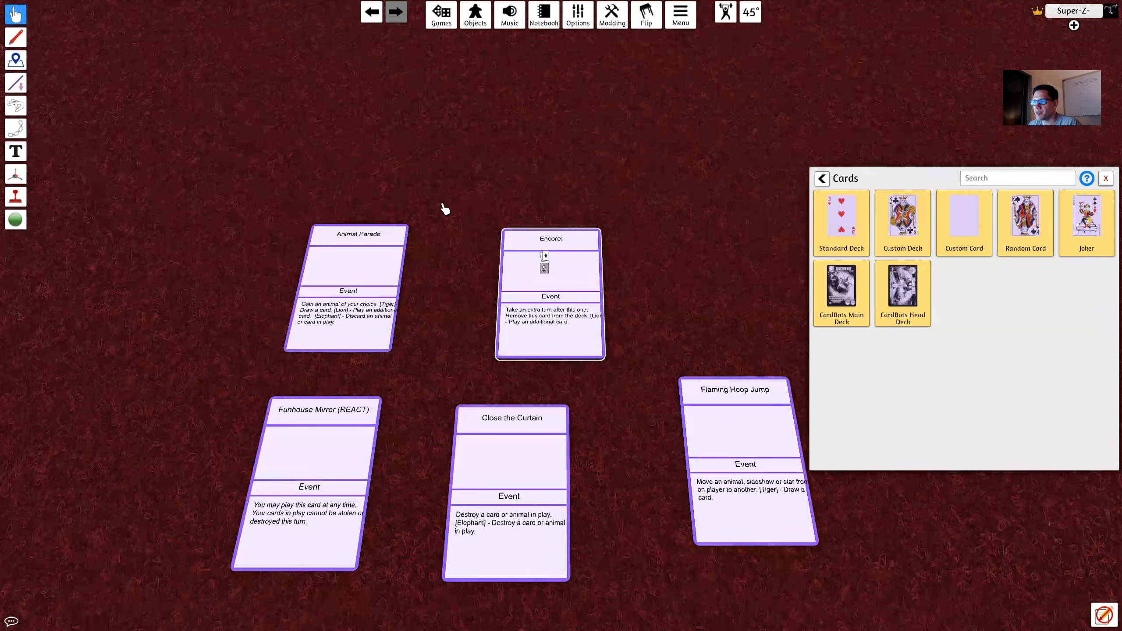
{"action": "left_click_drag", "start_coordinate": [442, 204], "coordinate": [372, 171]}
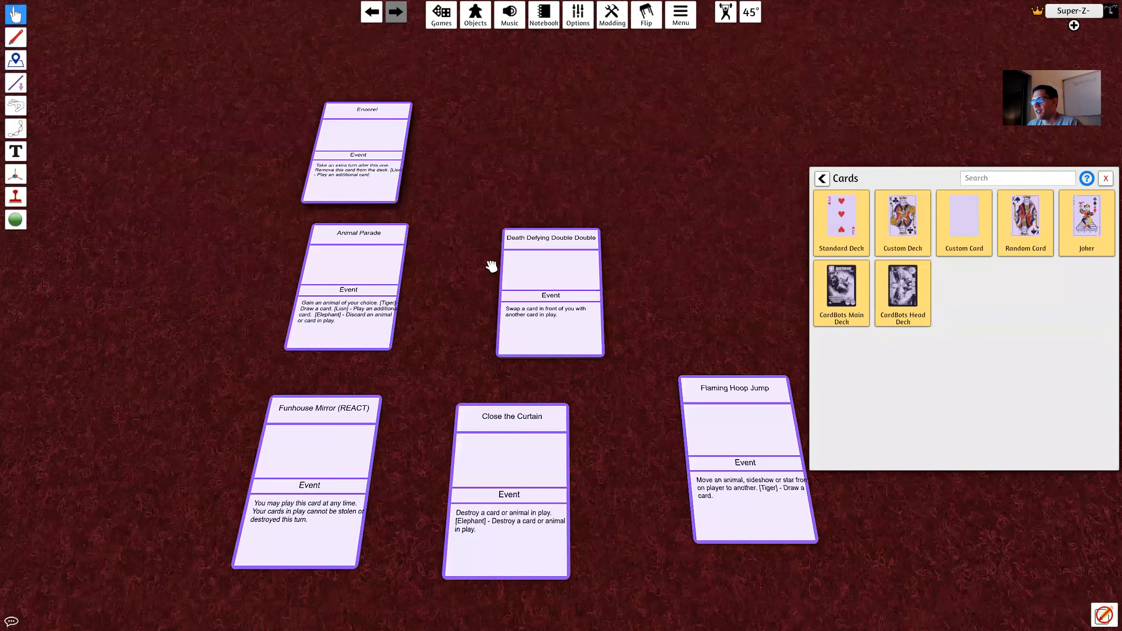
Deal Death Defying Double Double and Elephant Rampage! from the deck onto the Animal Parade card
{"action": "scroll", "coordinate": [489, 261], "scroll_direction": "down", "scroll_amount": 5}
{"action": "key", "text": "w"}
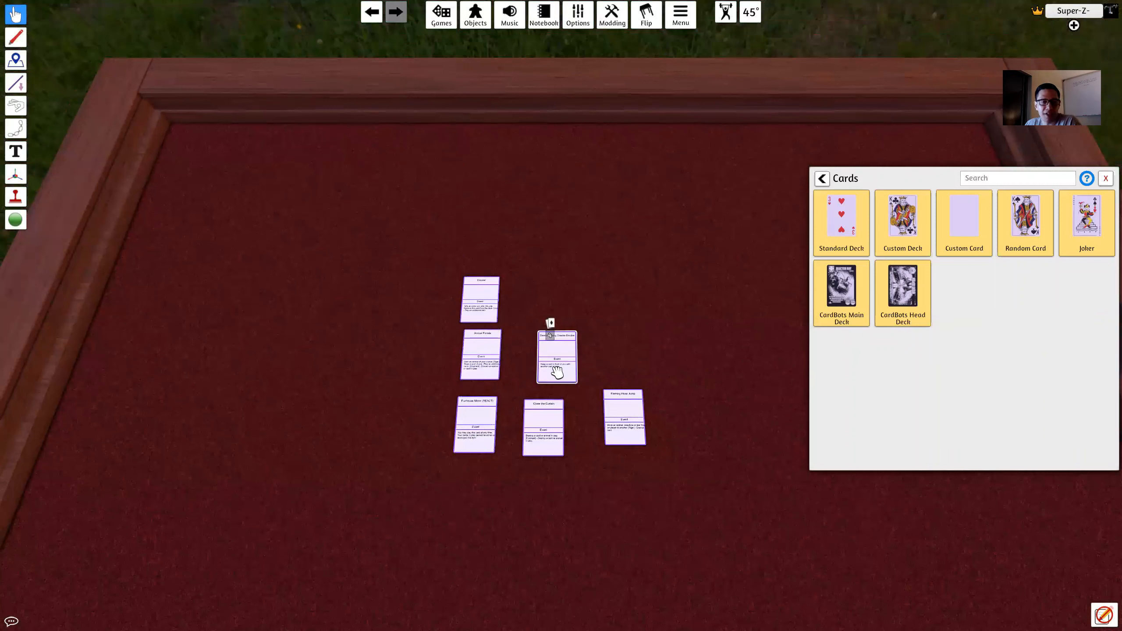
{"action": "left_click_drag", "start_coordinate": [546, 352], "coordinate": [499, 352]}
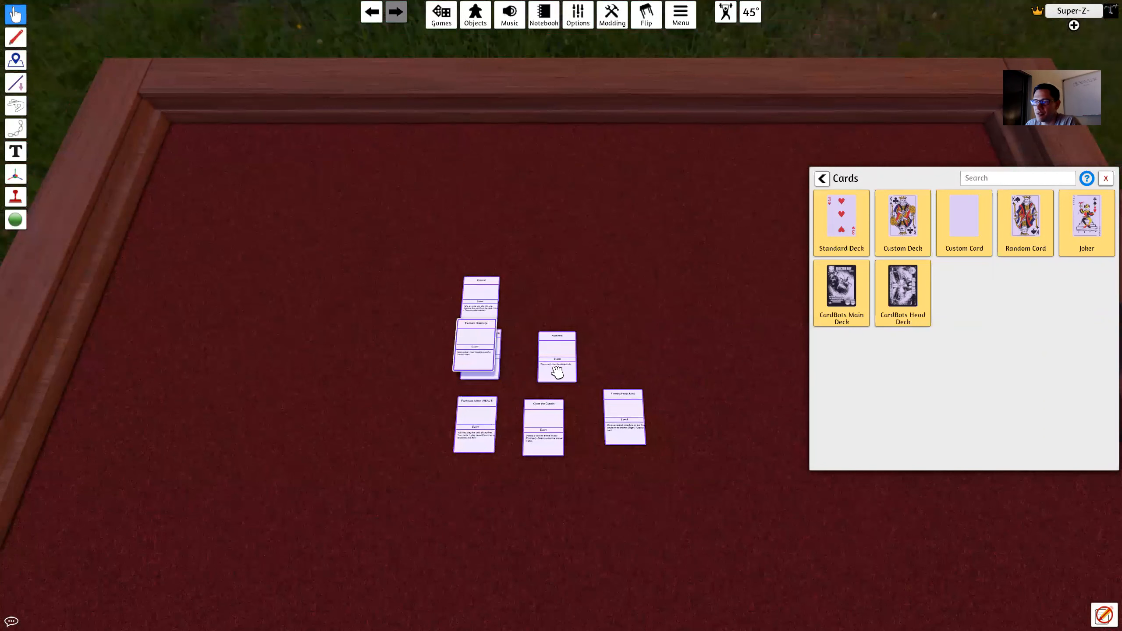
{"action": "scroll", "coordinate": [578, 329], "scroll_direction": "up", "scroll_amount": 3}
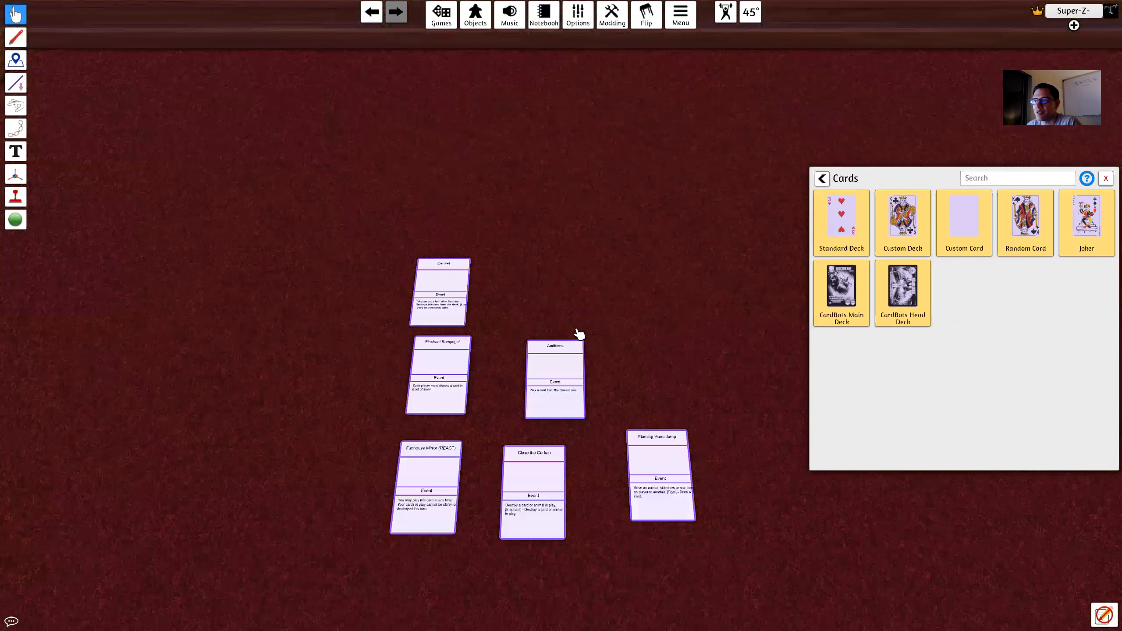
Place Elephant Rampage! beside Encore! and the remaining deck's top card next to it, spreading the event cards into rows
{"action": "left_click_drag", "start_coordinate": [446, 381], "coordinate": [578, 297]}
{"action": "left_click_drag", "start_coordinate": [567, 373], "coordinate": [580, 330]}
{"action": "left_click_drag", "start_coordinate": [538, 376], "coordinate": [641, 371]}
{"action": "left_click_drag", "start_coordinate": [578, 265], "coordinate": [557, 300]}
{"action": "left_click_drag", "start_coordinate": [634, 337], "coordinate": [663, 303]}
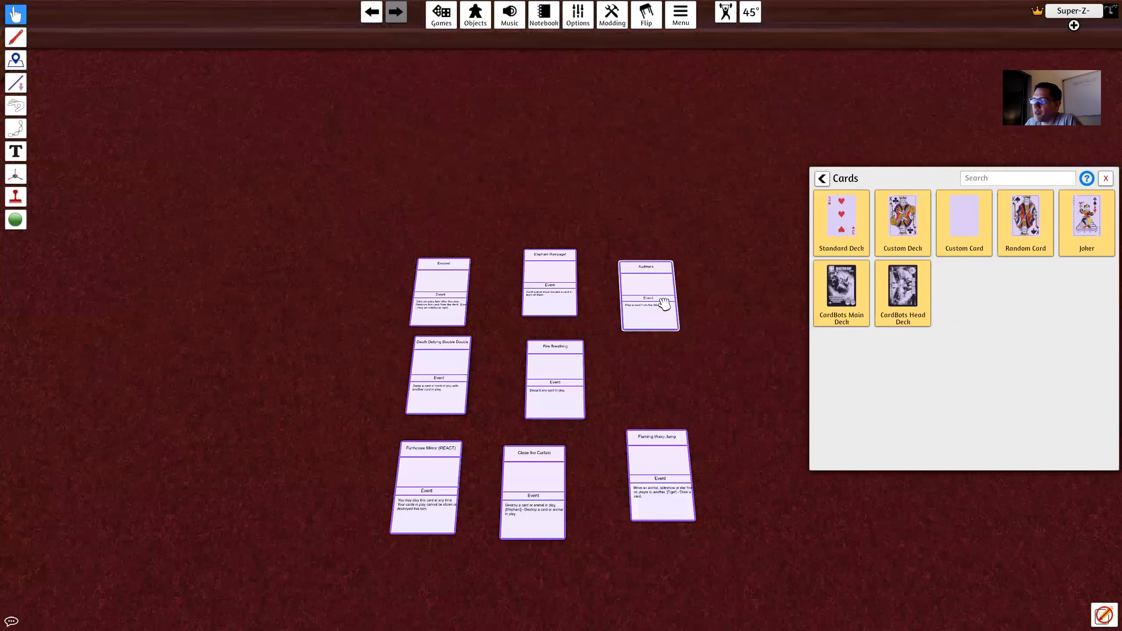